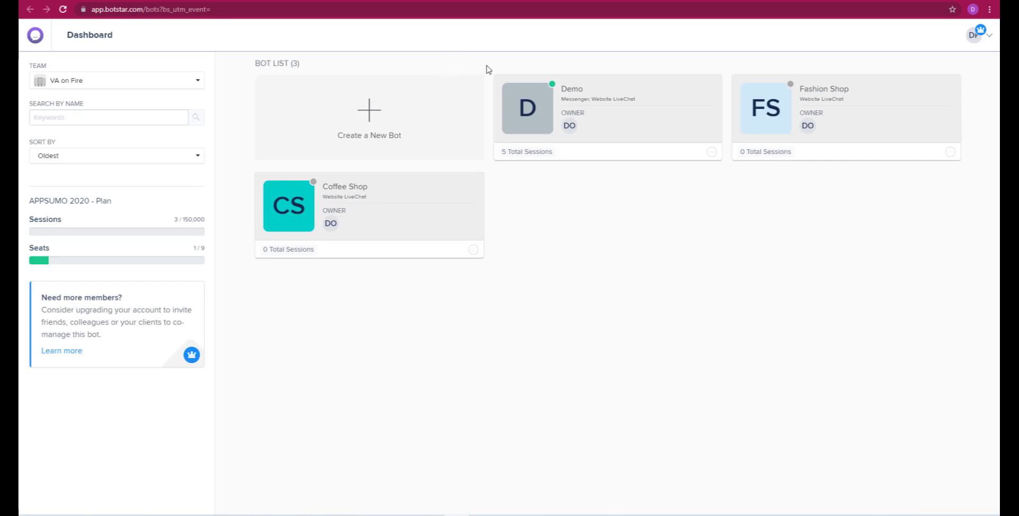
- Open the Demo bot and look through its dashboard, message inbox, audience list and analytics
left_click(473, 225)
left_click(615, 111)
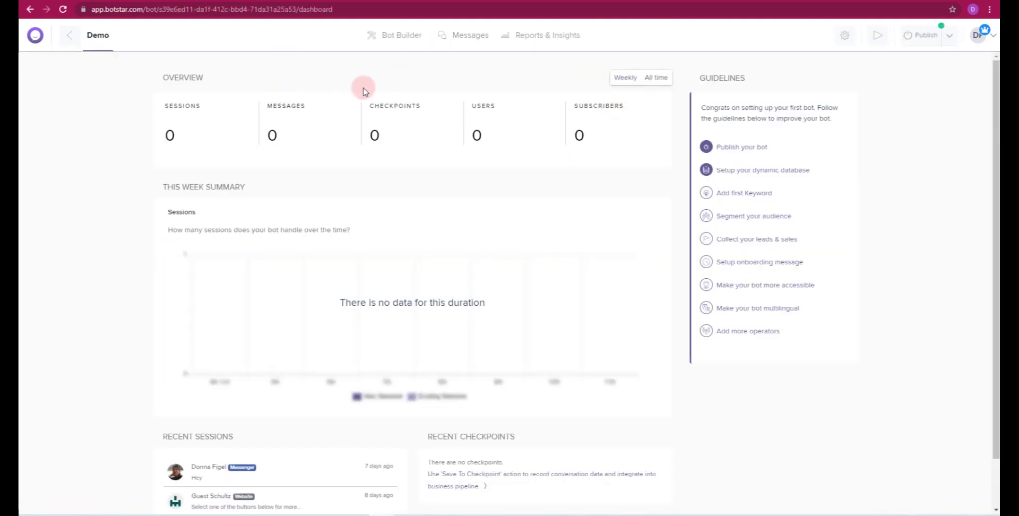
left_click(462, 43)
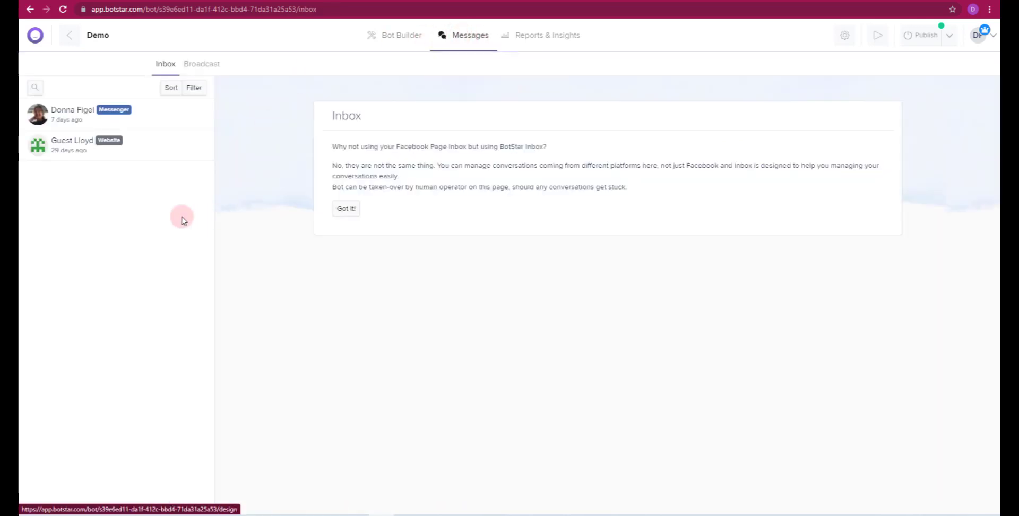
left_click(73, 119)
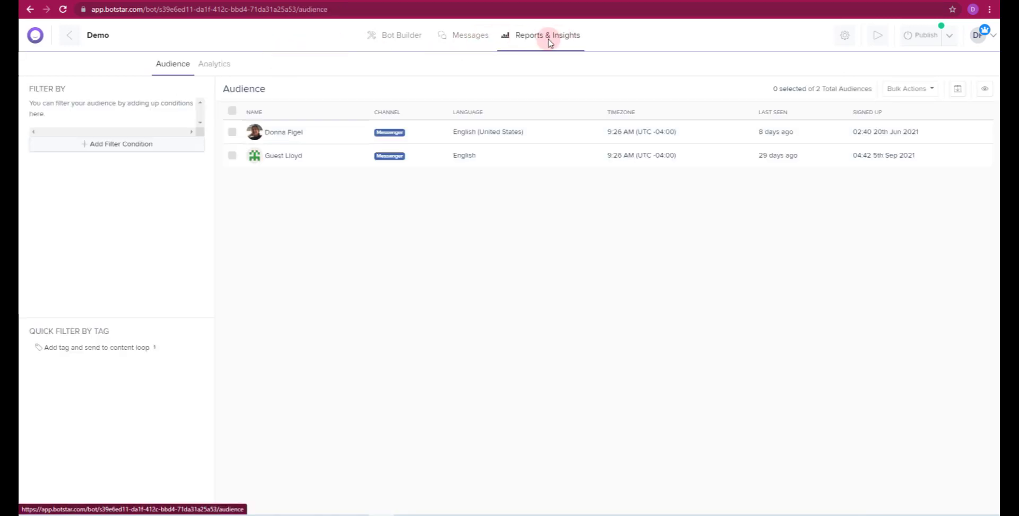
left_click(218, 65)
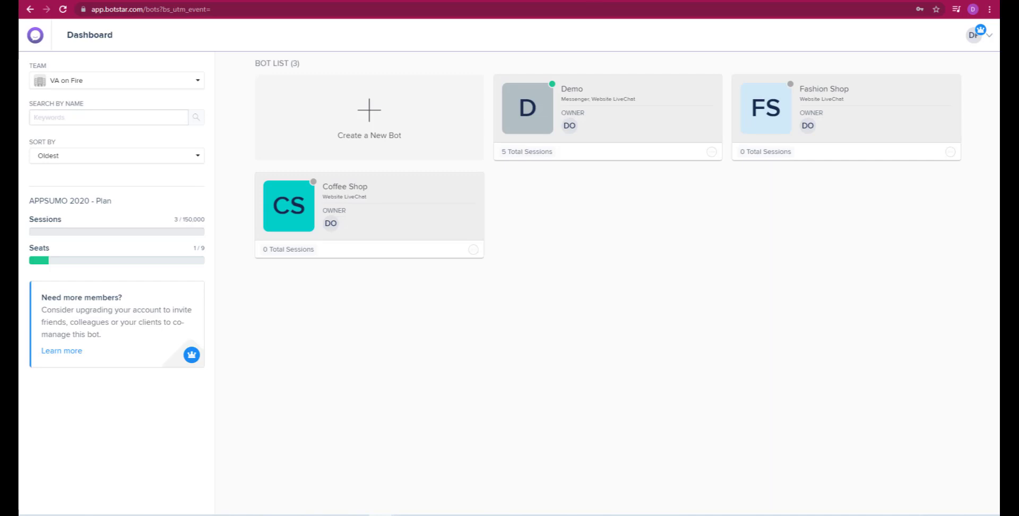
- Open console.dialogflow.com in a new browser tab and sign in to Dialogflow with a Google account
key("ctrl+t")
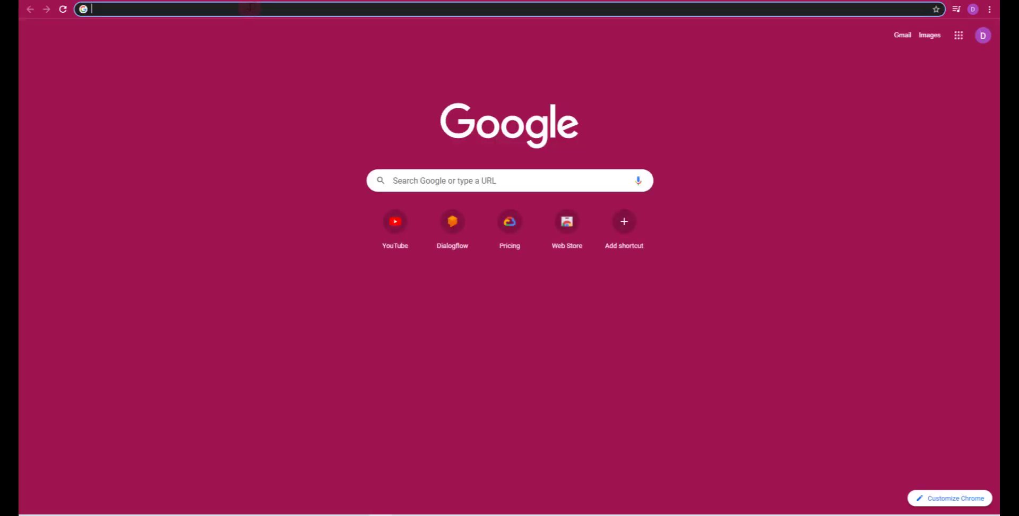
left_click(250, 6)
type("console.dialogflow.com")
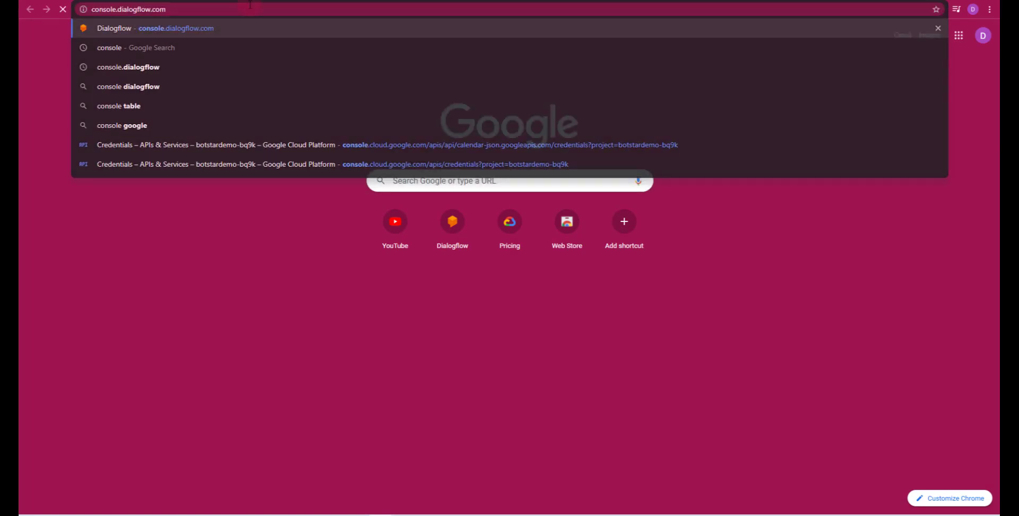
key("Return")
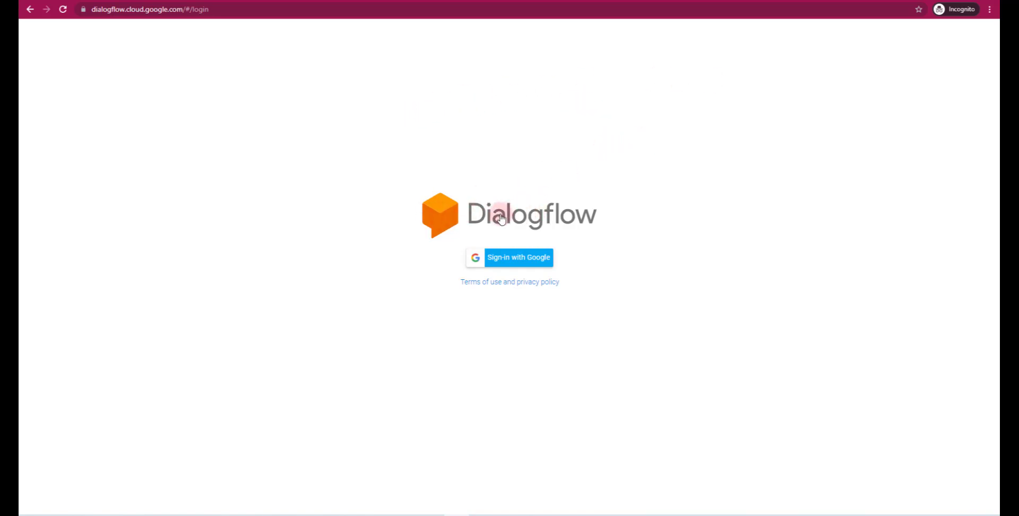
left_click(530, 219)
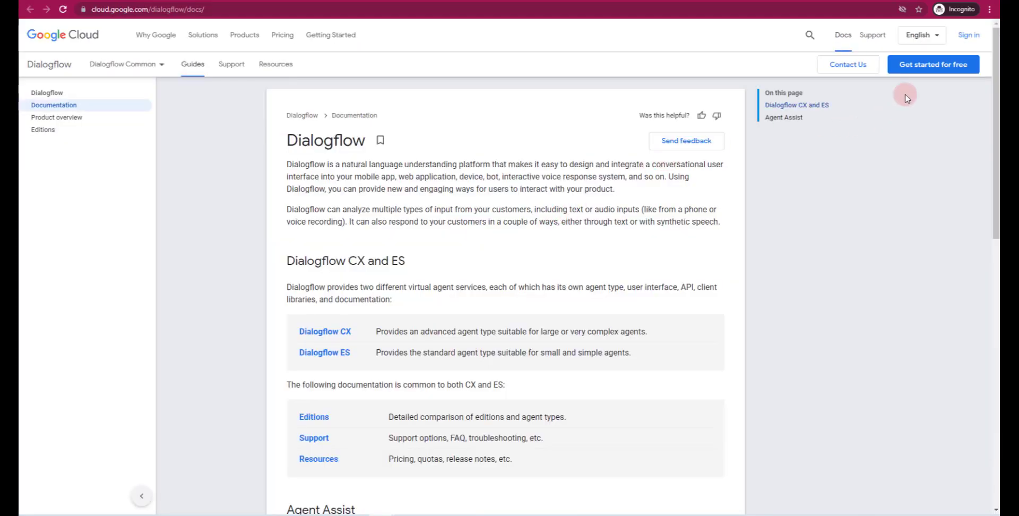
left_click(942, 73)
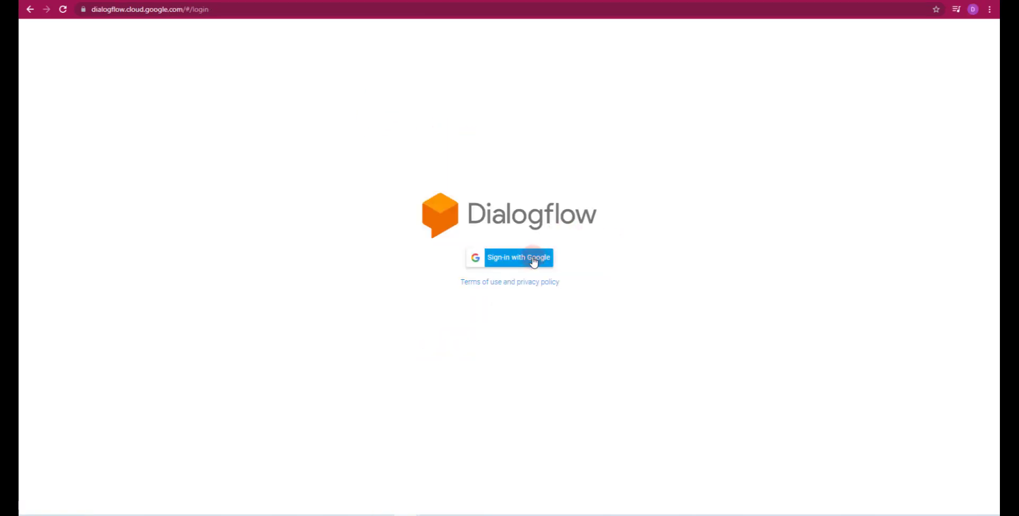
left_click(530, 258)
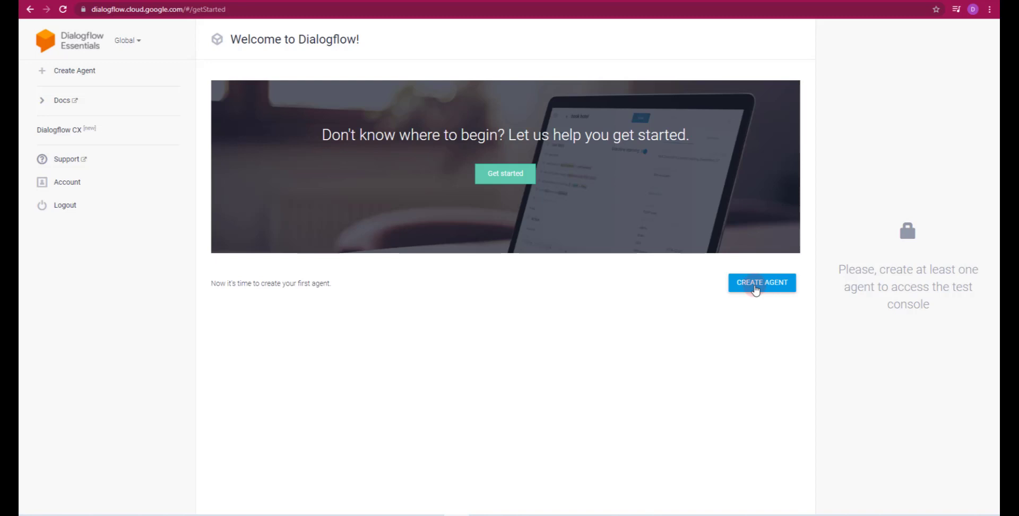
- Start a new Dialogflow agent named BotStarDemo with English as its default language
left_click(755, 289)
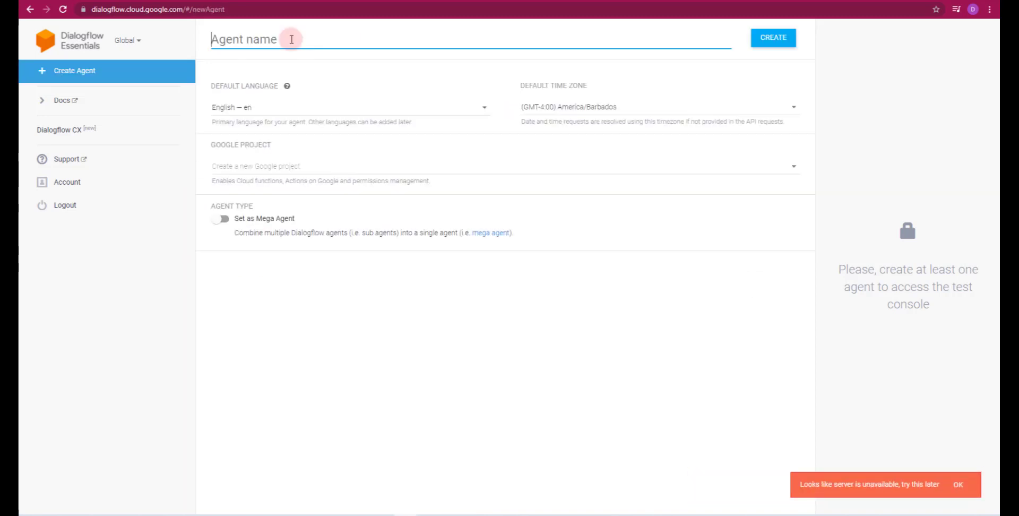
type("BotSta")
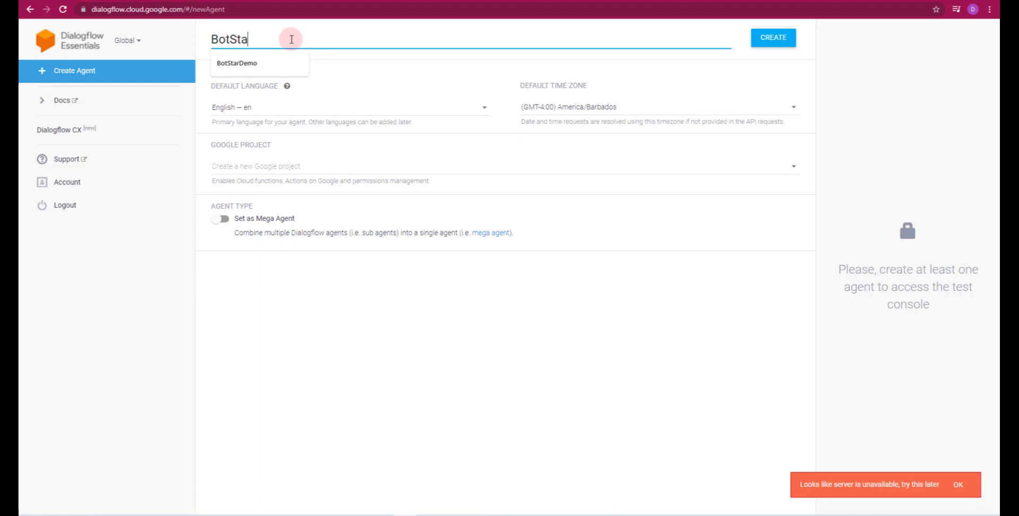
type("rDemo")
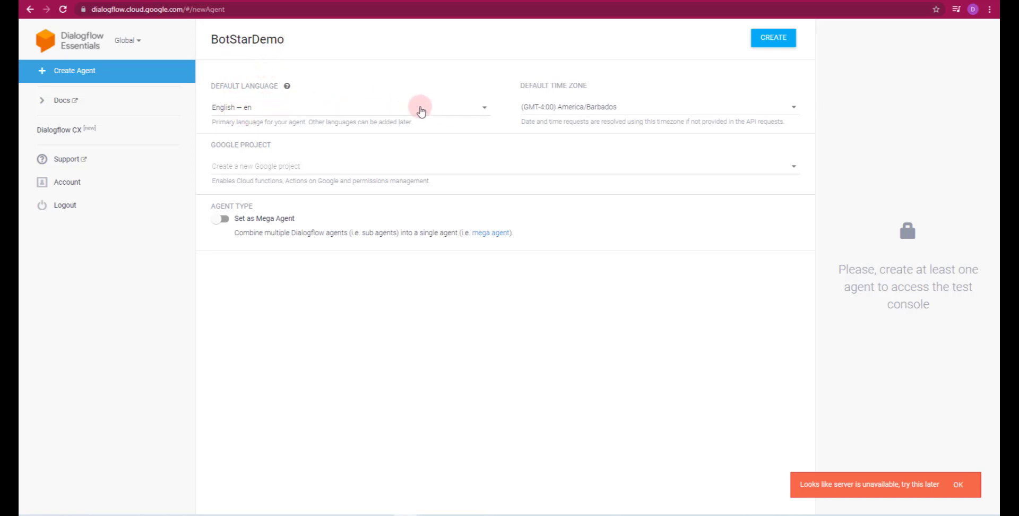
left_click(470, 110)
left_click_drag(494, 62, 499, 124)
- Set the agent's default time zone to (GMT-5:00) America/New_York and create the agent, dismissing the server error notice
left_click(632, 107)
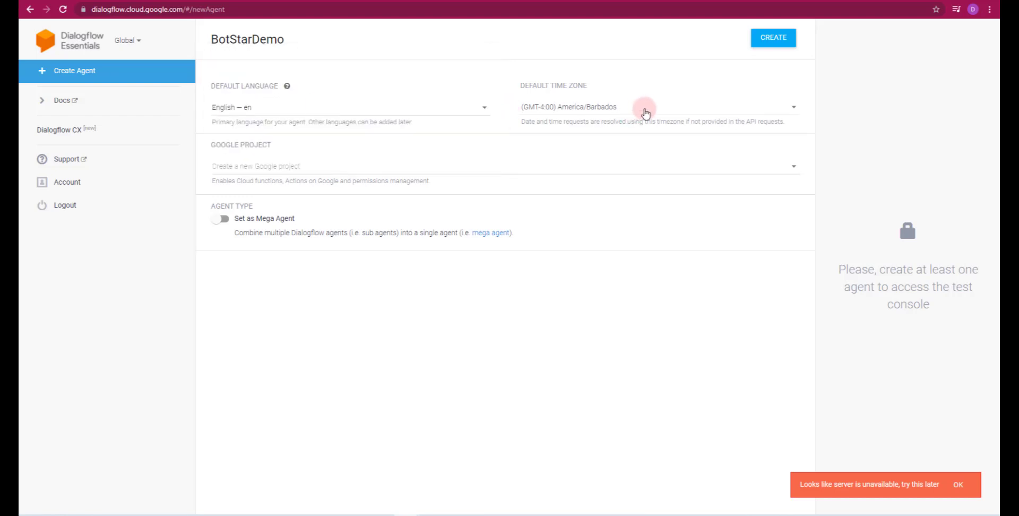
left_click(645, 111)
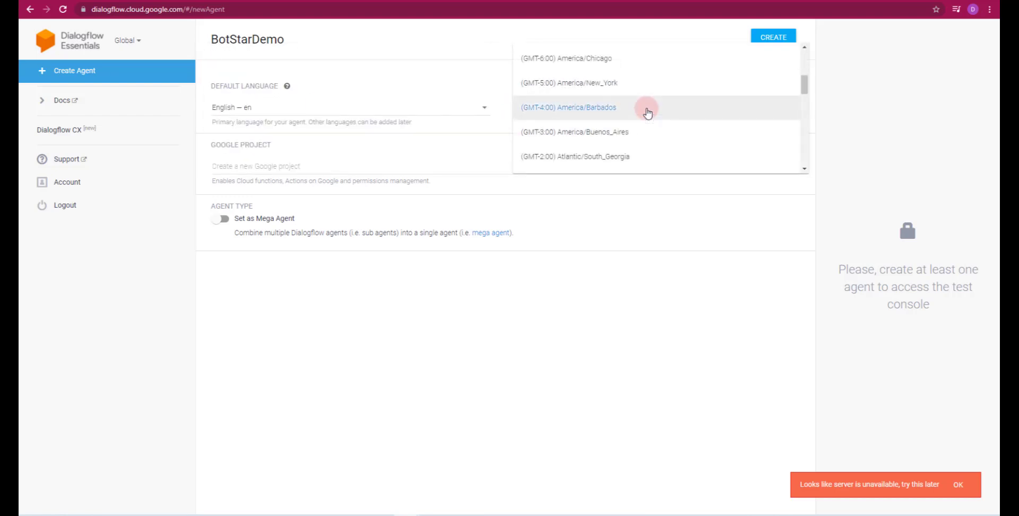
left_click(634, 86)
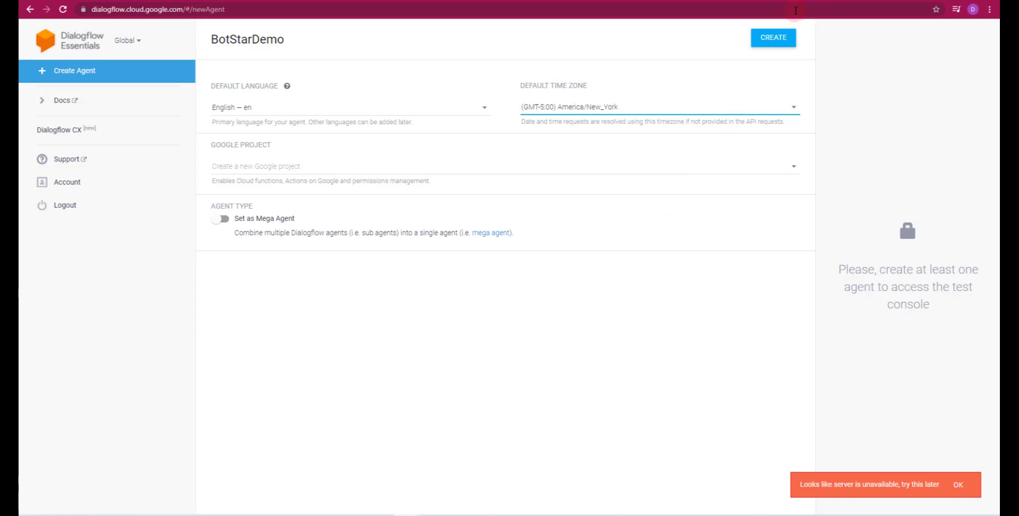
left_click(780, 39)
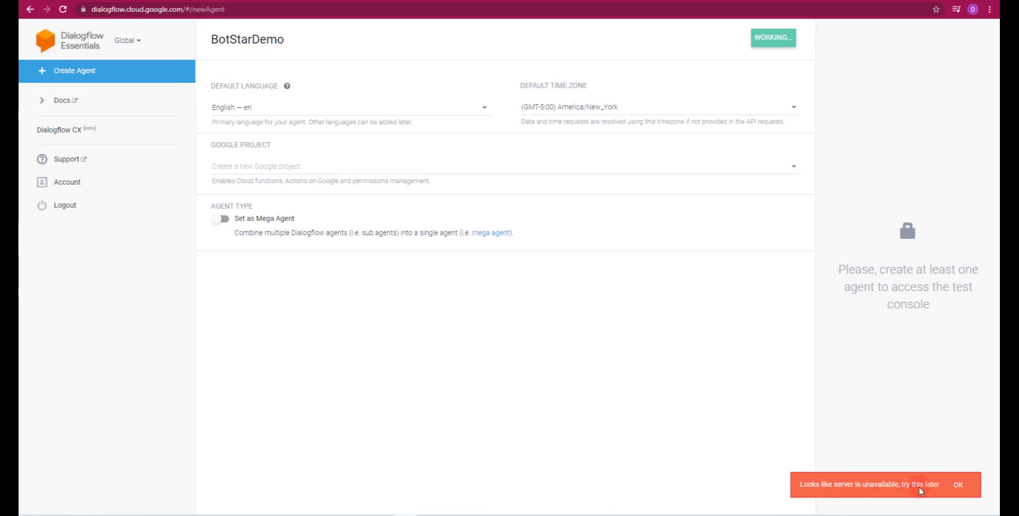
left_click(958, 485)
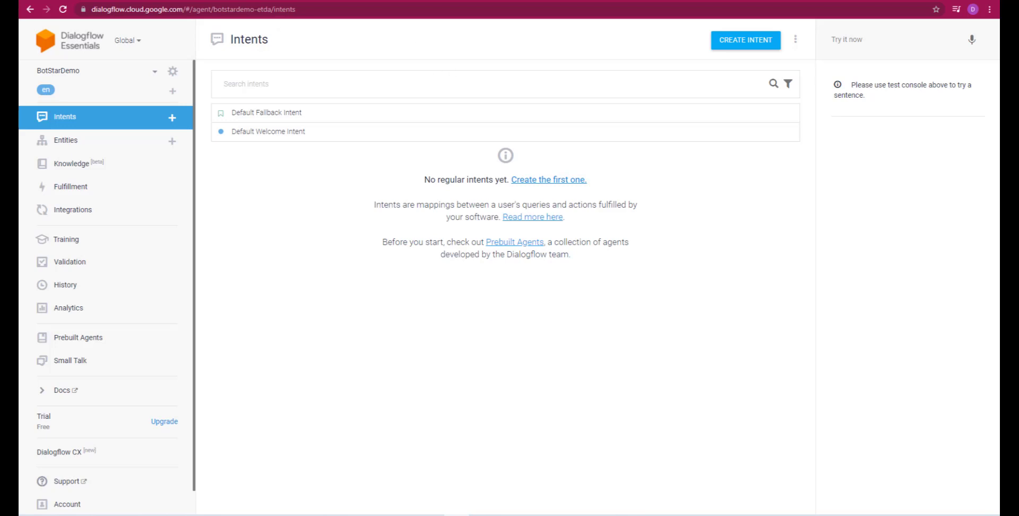
- Compare the Trial and Essentials Edition prices for the ES Agent on the Dialogflow pricing page, returning to the agent's intents
left_click(329, 1)
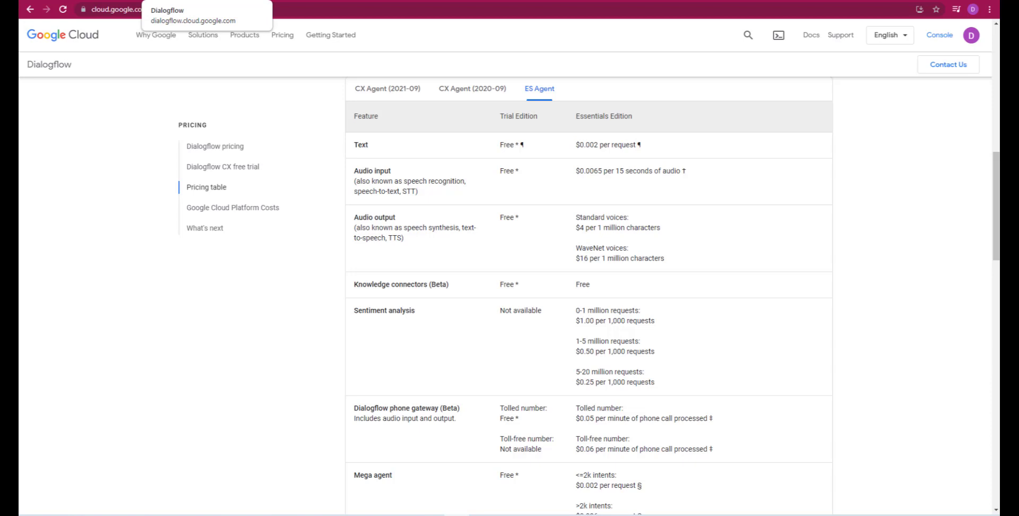
left_click(207, 2)
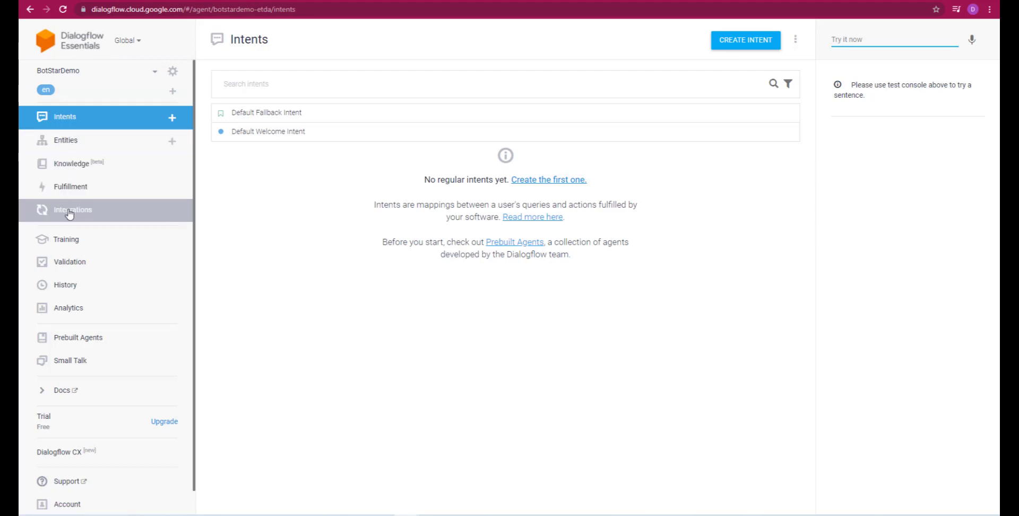
left_click(56, 427)
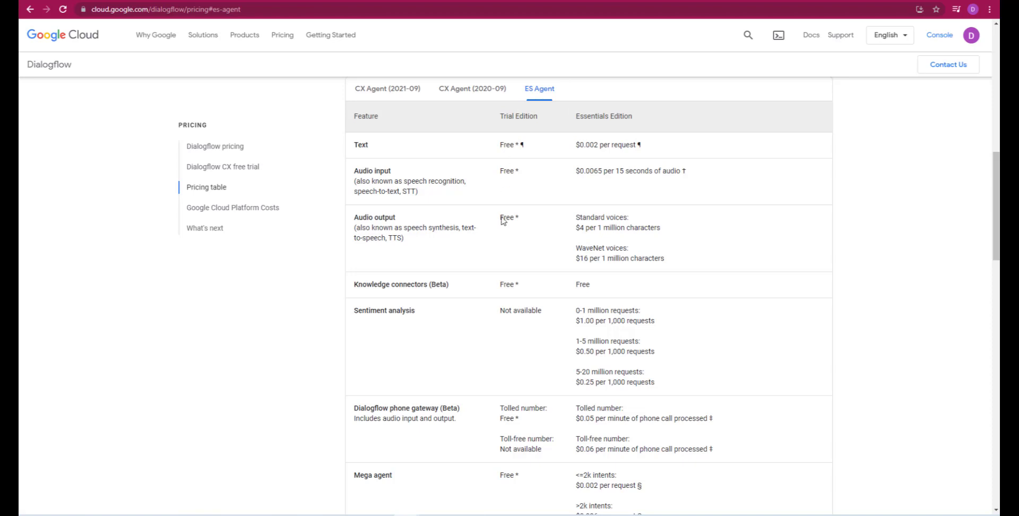
left_click(153, 0)
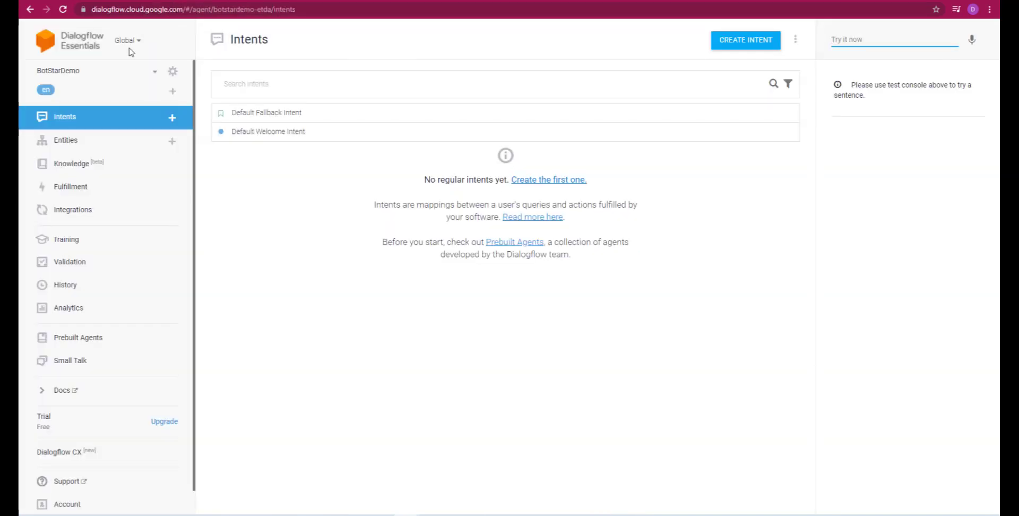
left_click(322, 42)
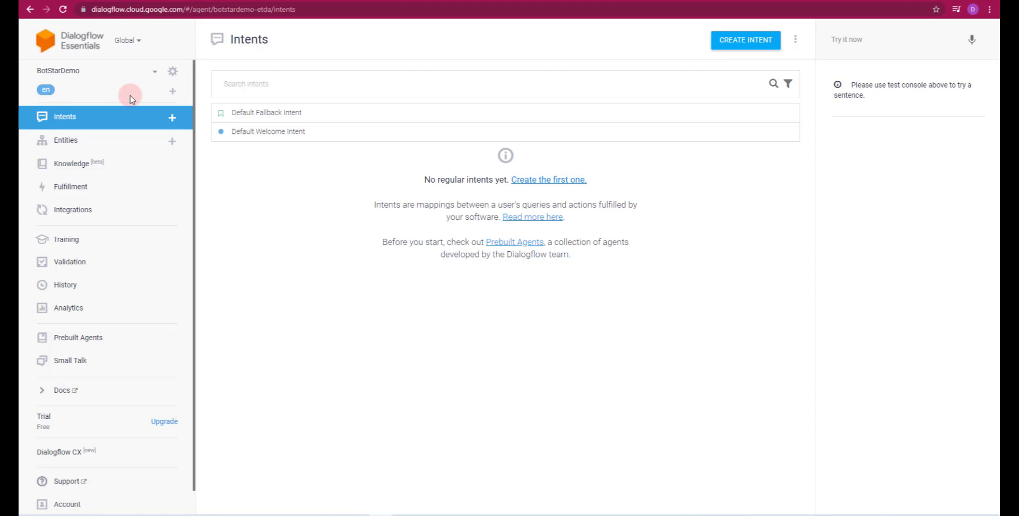
- Enable beta features and APIs in the BotStarDemo agent's general settings and save the settings
left_click(173, 73)
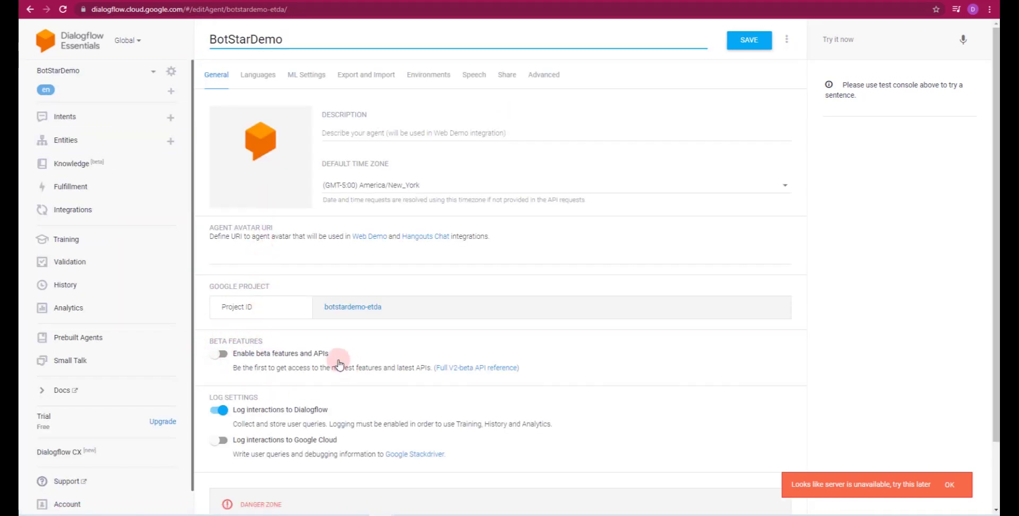
left_click(219, 354)
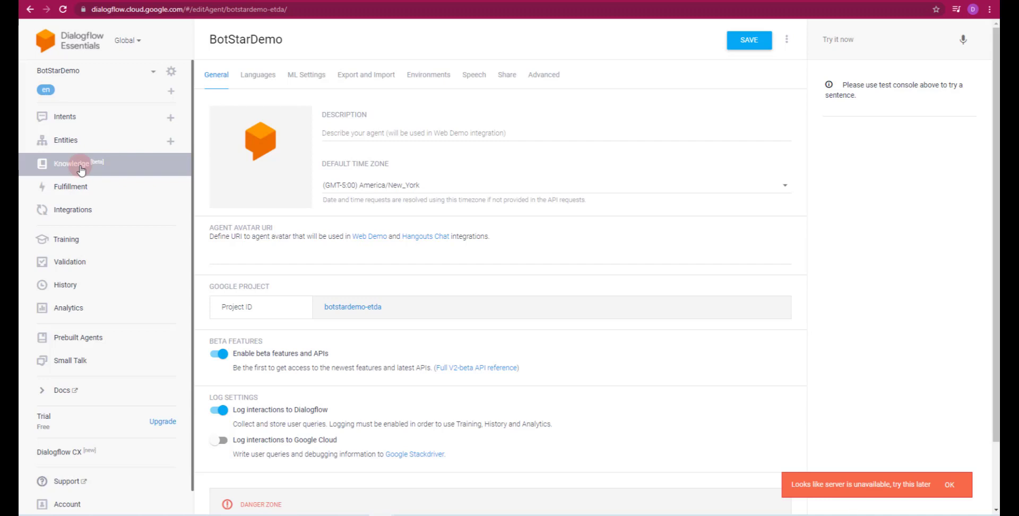
left_click(80, 340)
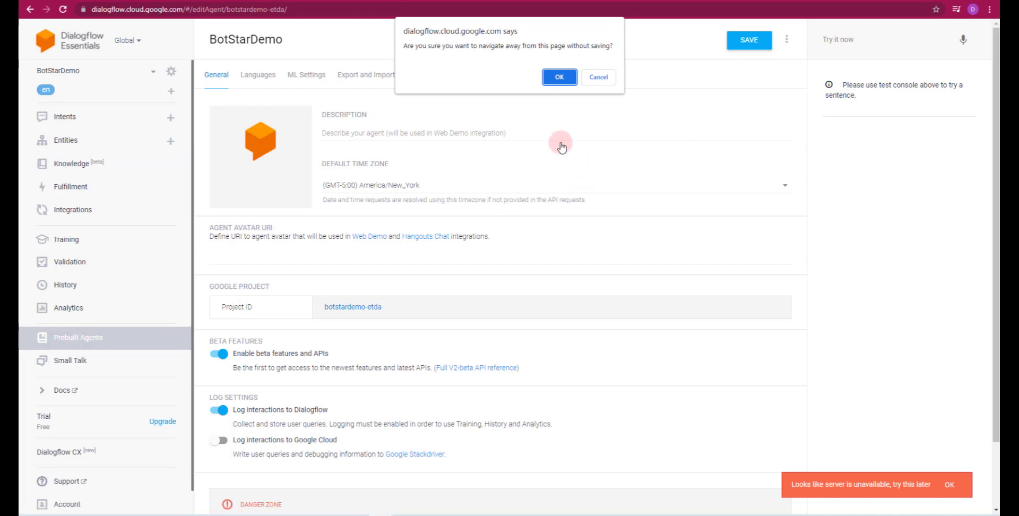
left_click(597, 79)
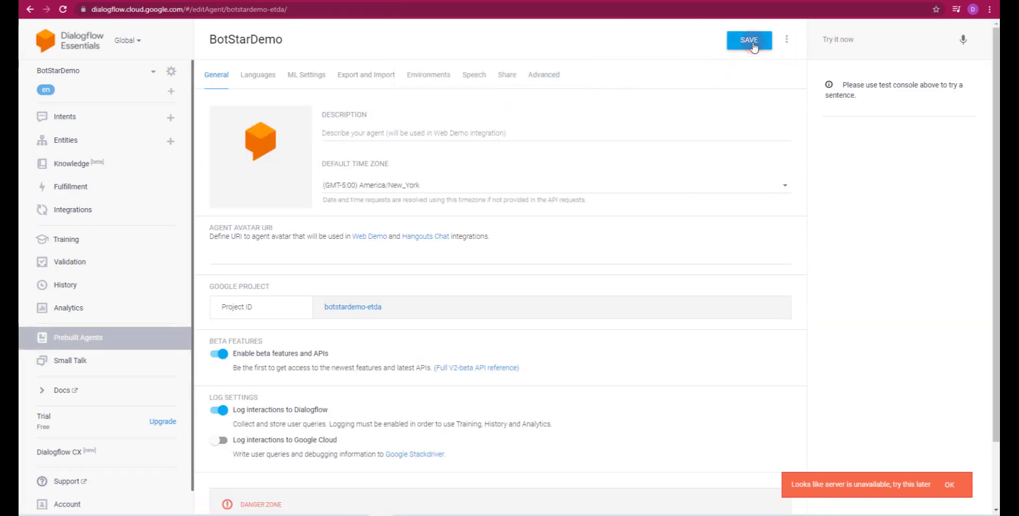
left_click(744, 47)
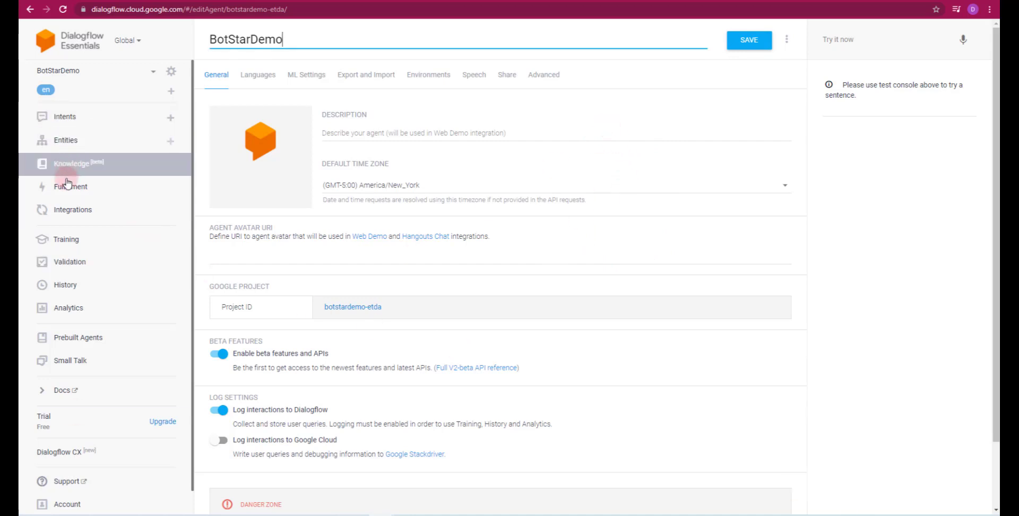
- Browse the prebuilt agents and view the FAQ agent's details and example phrases without importing it
left_click(74, 345)
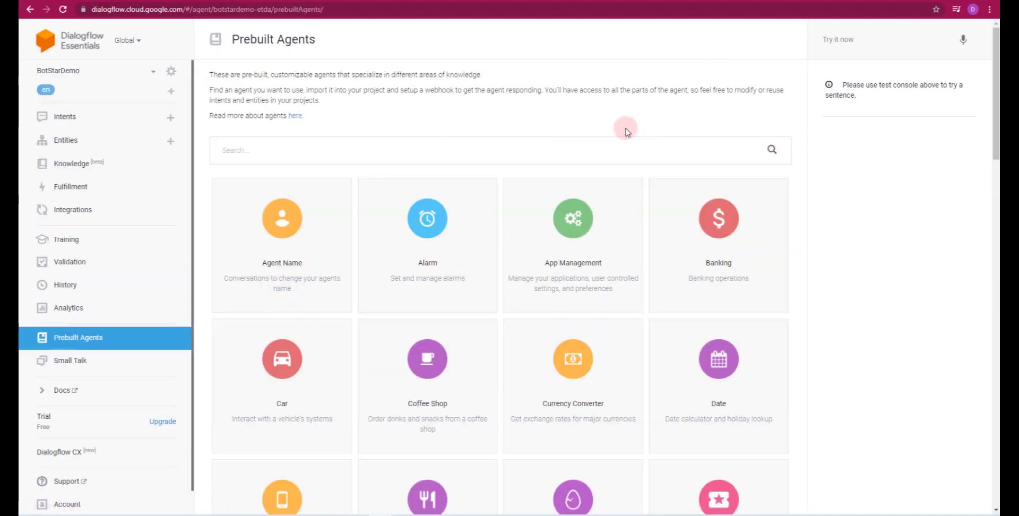
mouse_move(767, 289)
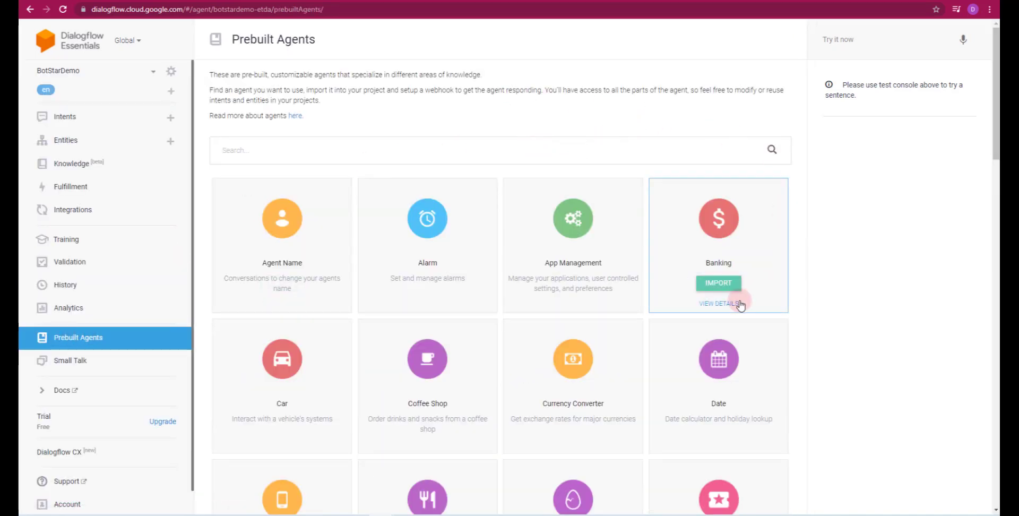
scroll(801, 292, "down", 3)
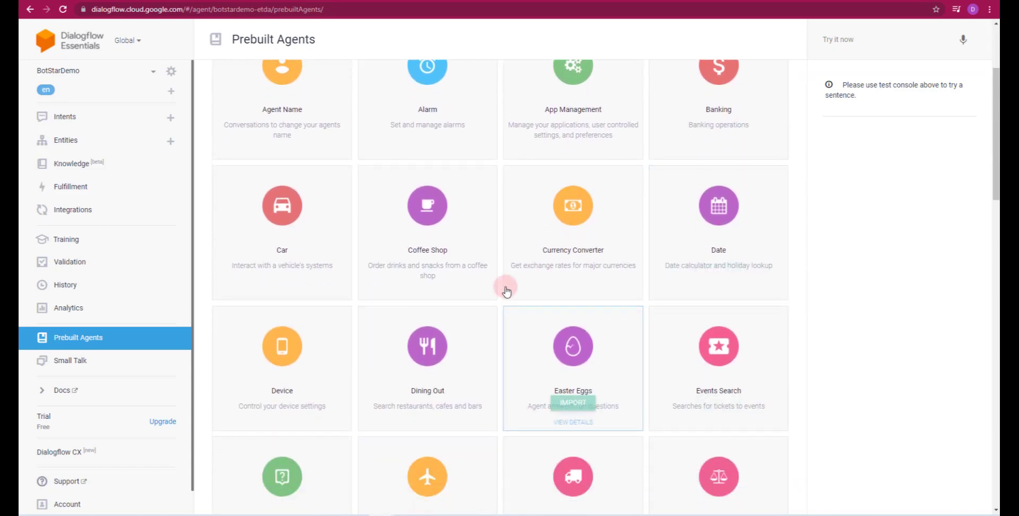
mouse_move(284, 145)
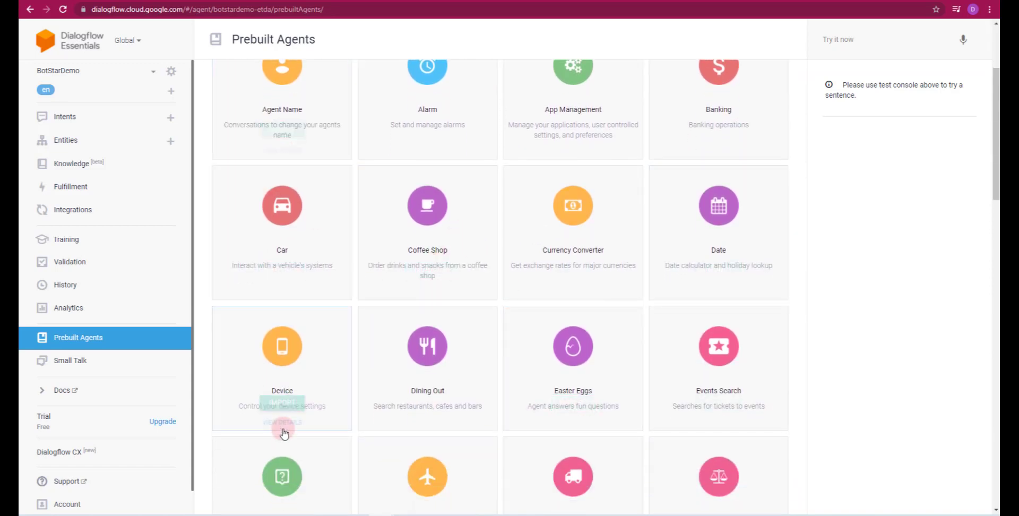
scroll(821, 346, "down", 1)
scroll(821, 347, "down", 3)
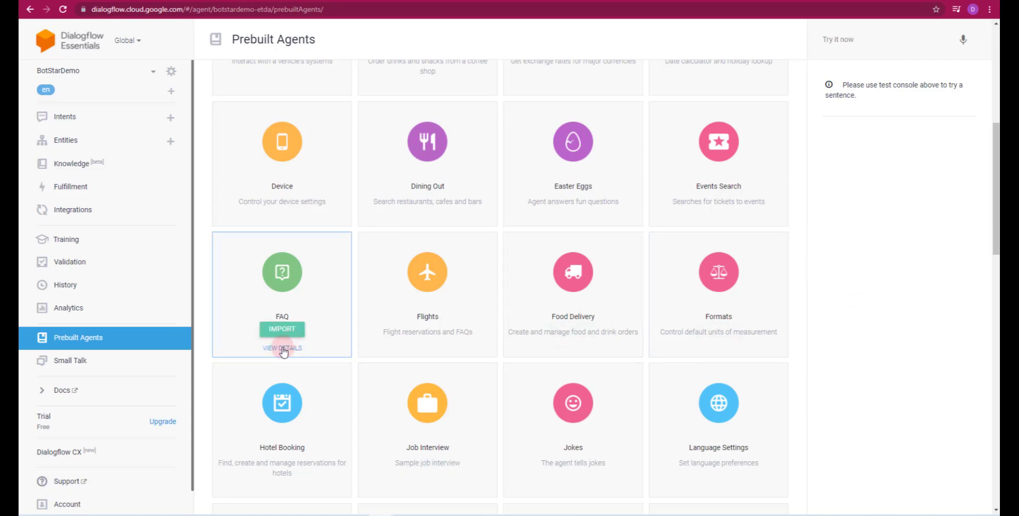
left_click(283, 350)
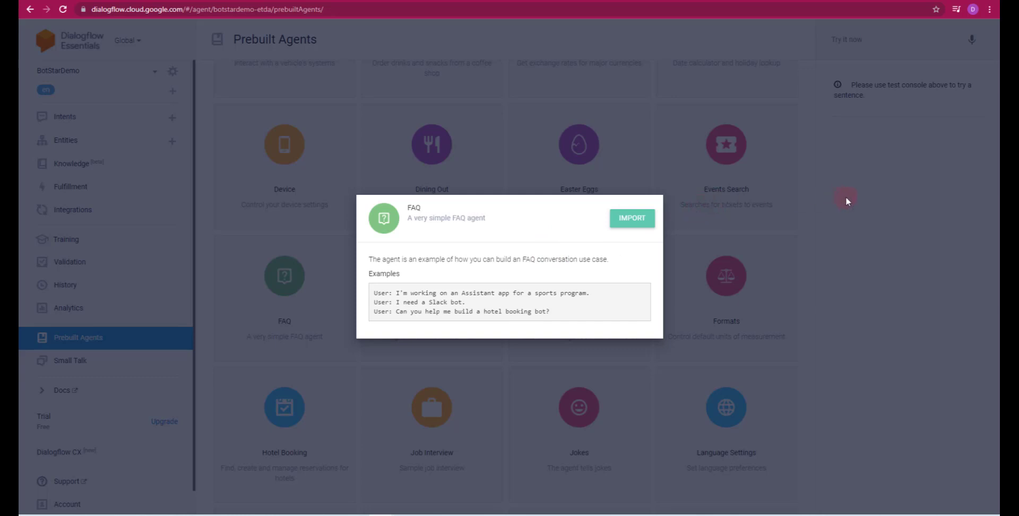
left_click(822, 237)
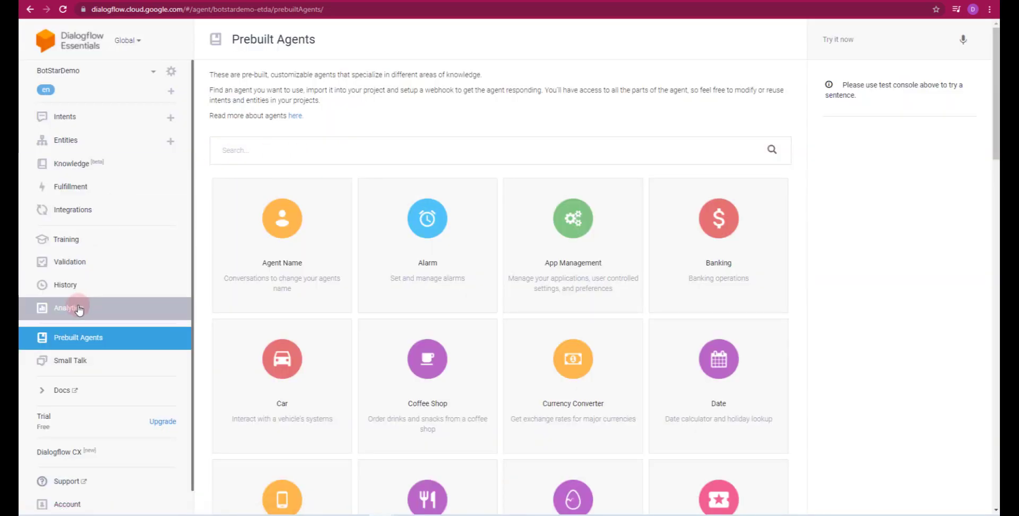
- Enable Small Talk for the agent and test it in the console with the sample phrase "You're so sweet."
left_click(79, 364)
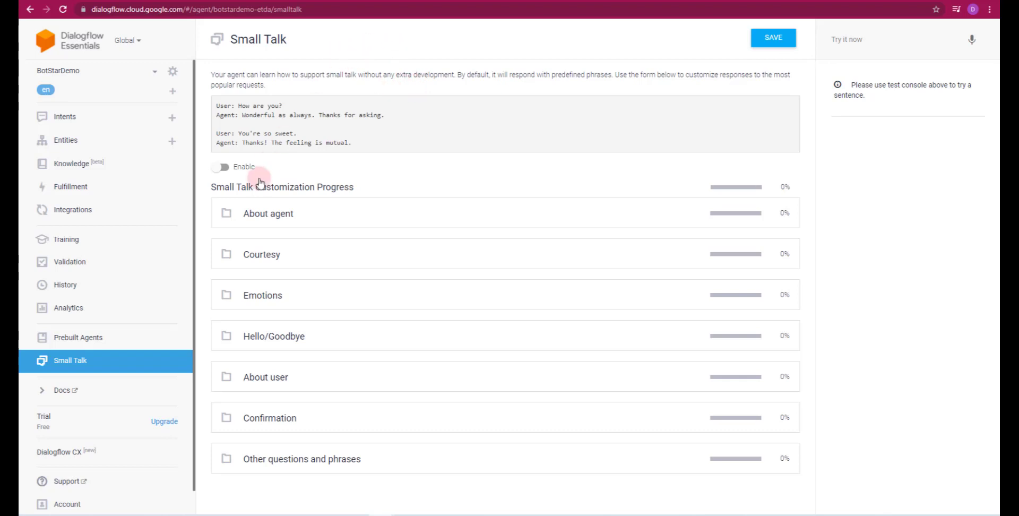
left_click(222, 168)
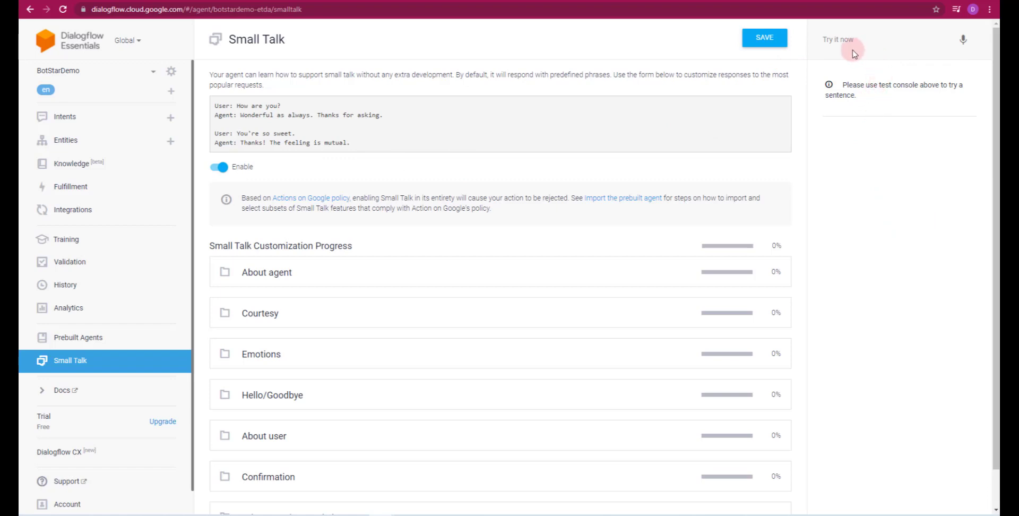
left_click(837, 40)
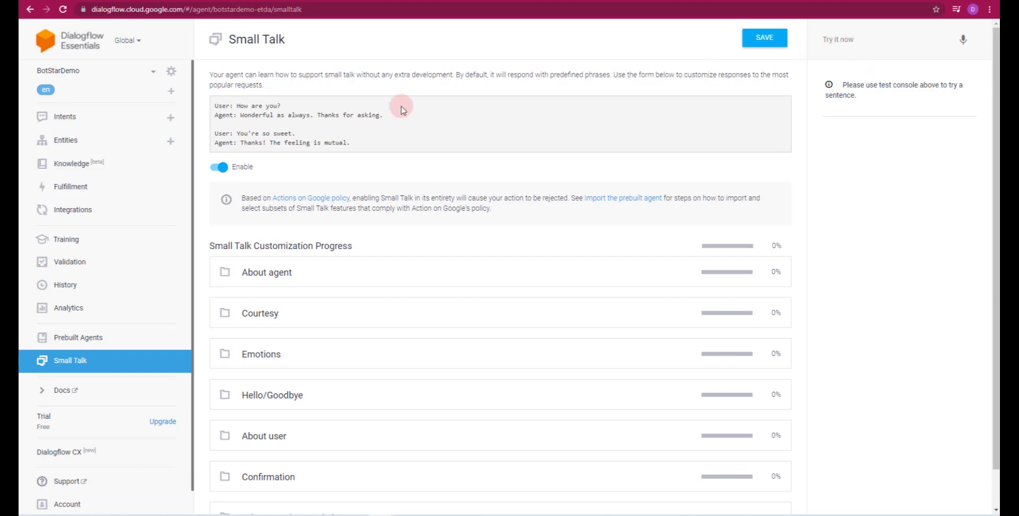
left_click_drag(235, 132, 843, 39)
key("Return")
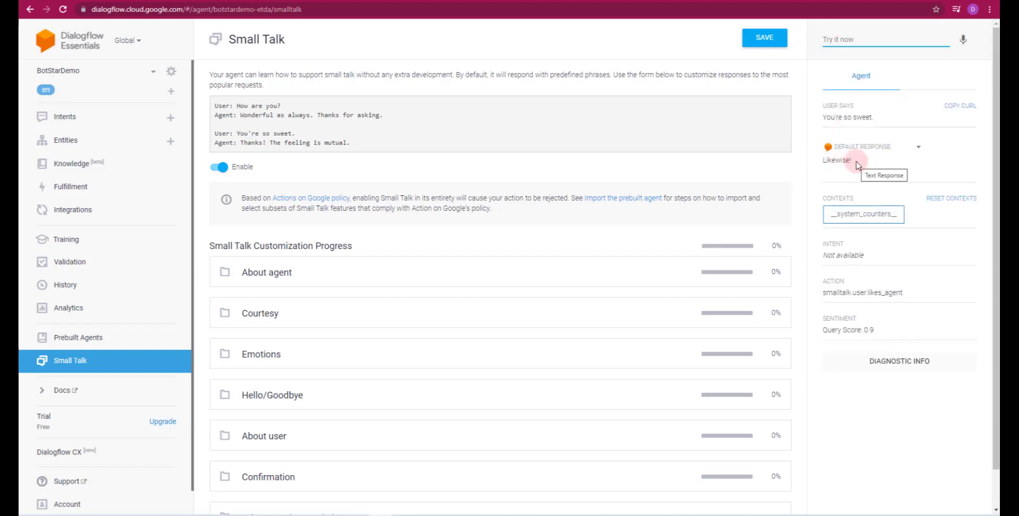
- Expand the About agent category of Small Talk and ask the test console "who are you"
left_click(263, 273)
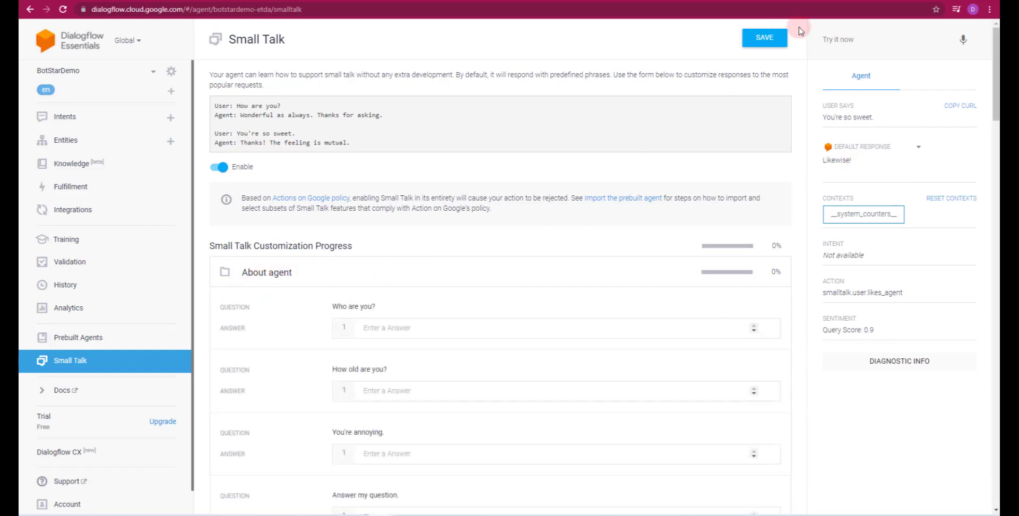
left_click(853, 40)
type("who are you")
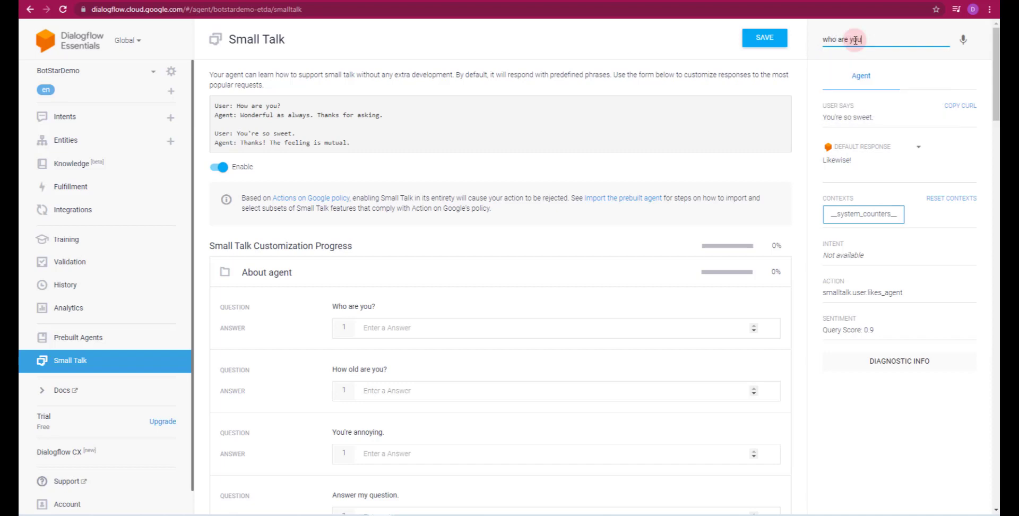
key("Return")
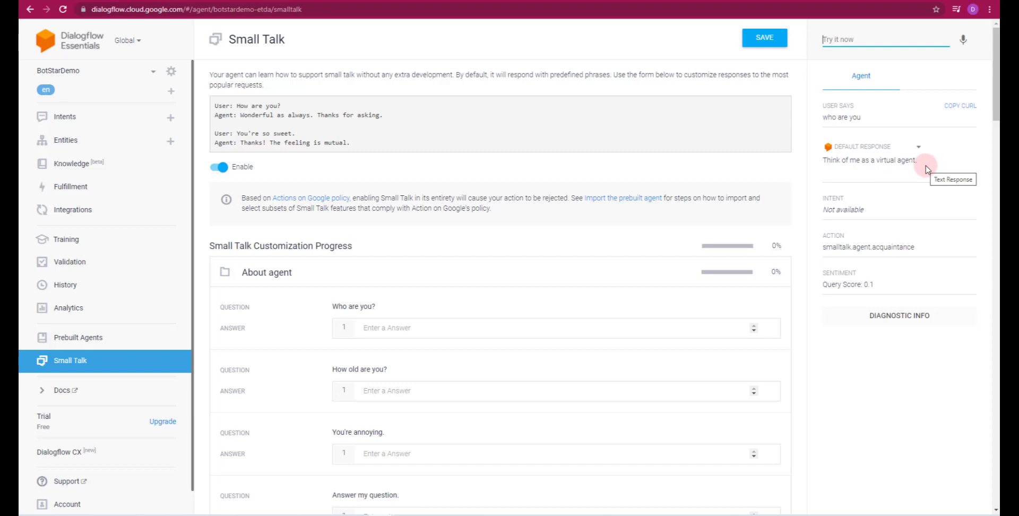
- Look through the About agent questions and test "Will you marry me?" in the console
left_click(371, 321)
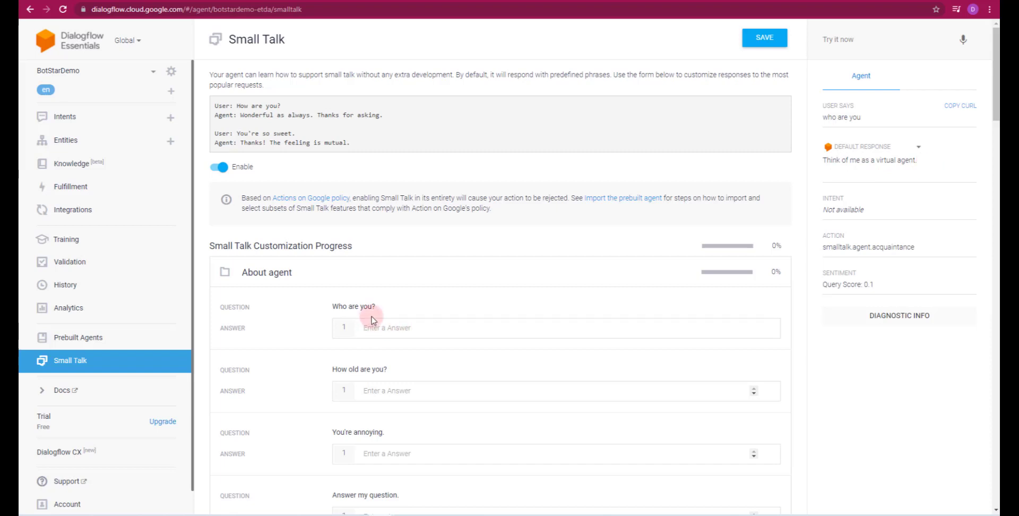
scroll(395, 340, "down", 4)
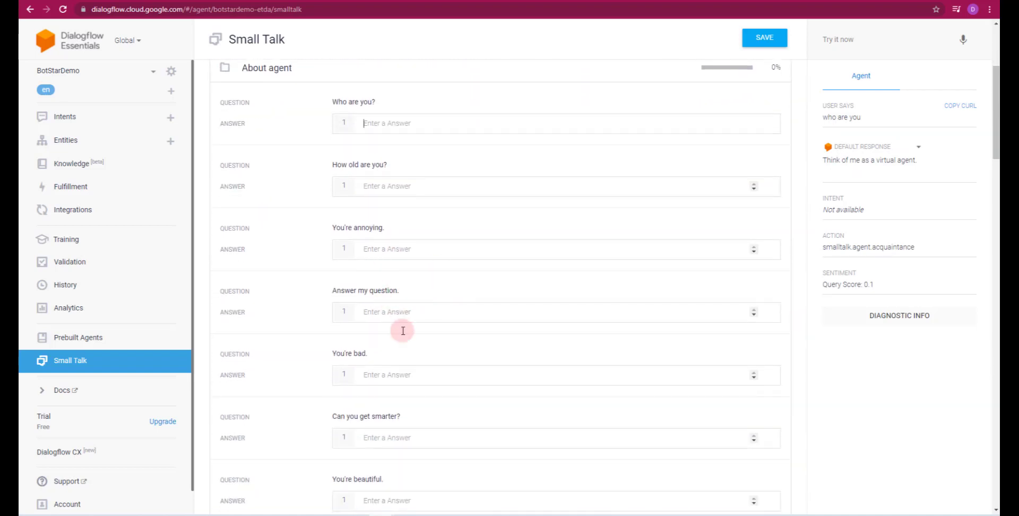
scroll(424, 308, "down", 5)
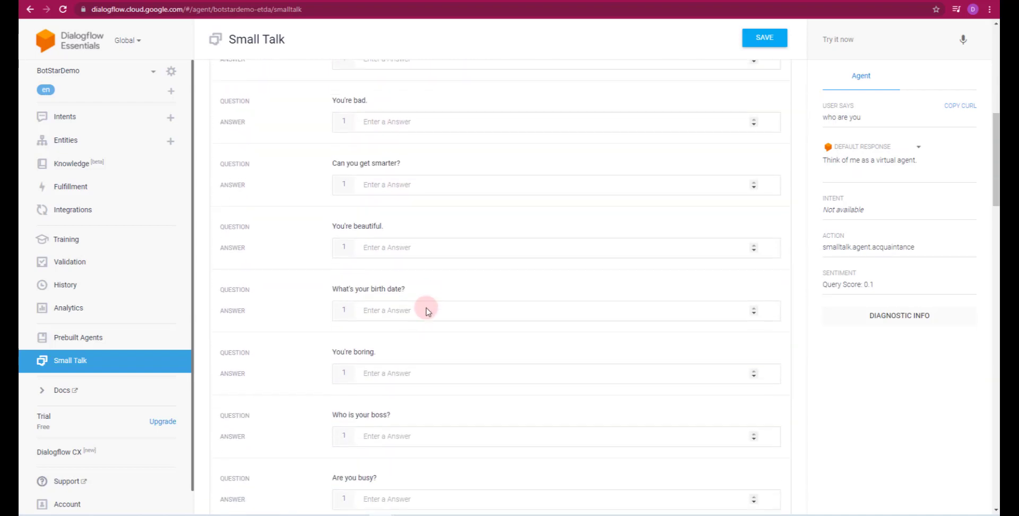
scroll(428, 312, "down", 14)
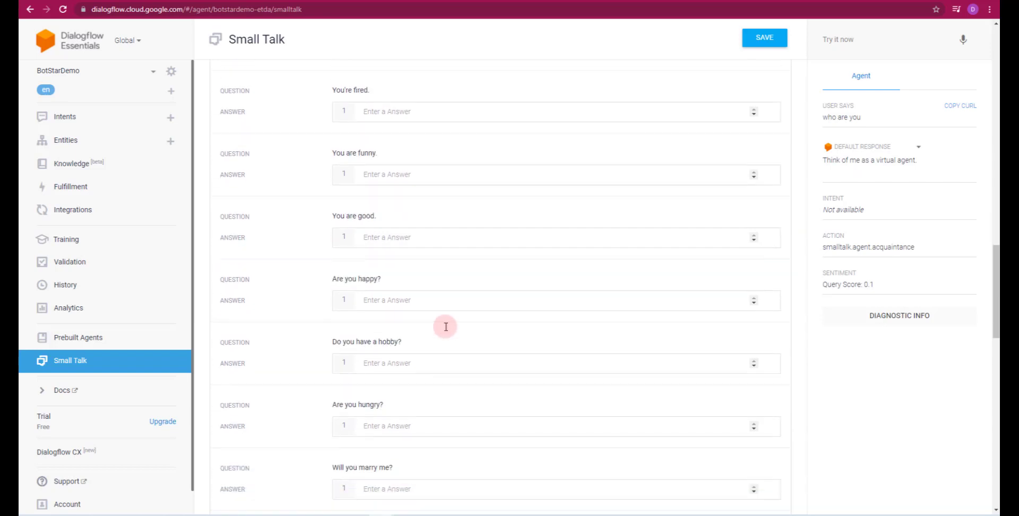
scroll(445, 326, "down", 1)
scroll(445, 302, "down", 3)
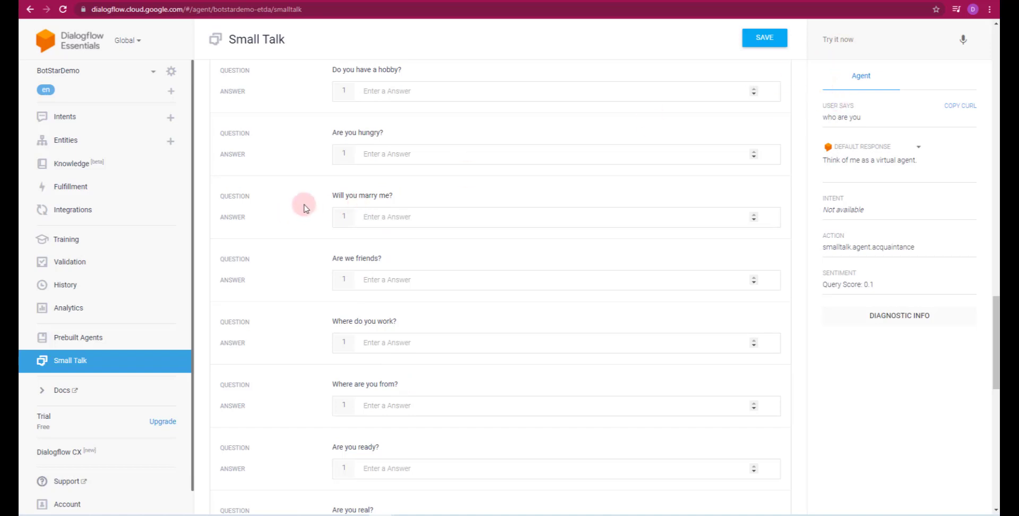
left_click_drag(334, 194, 394, 203)
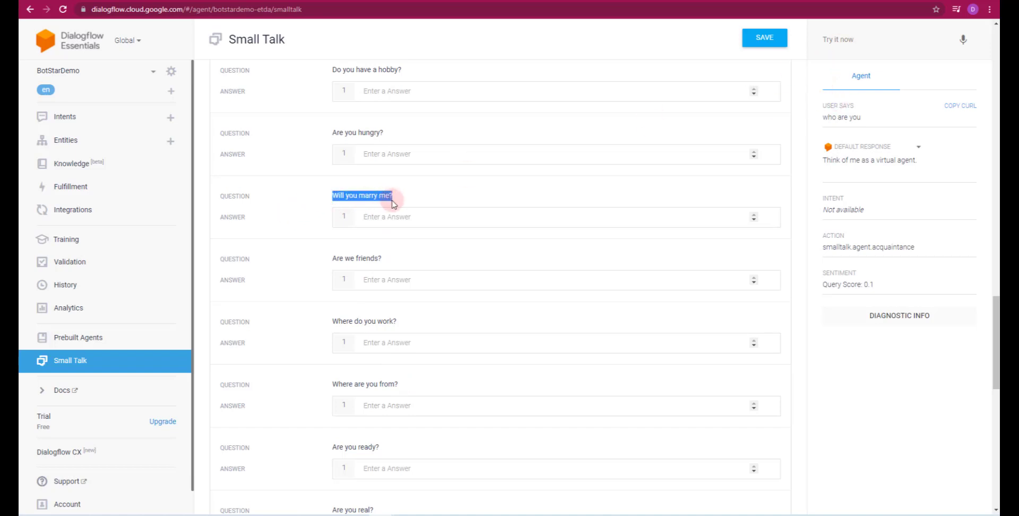
key("ctrl+c")
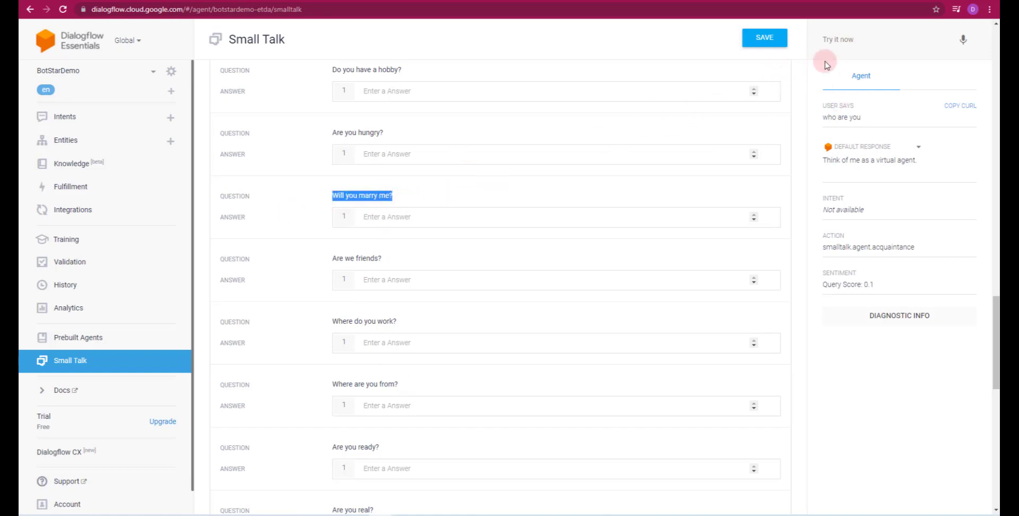
left_click(834, 40)
key("ctrl+v")
key("Return")
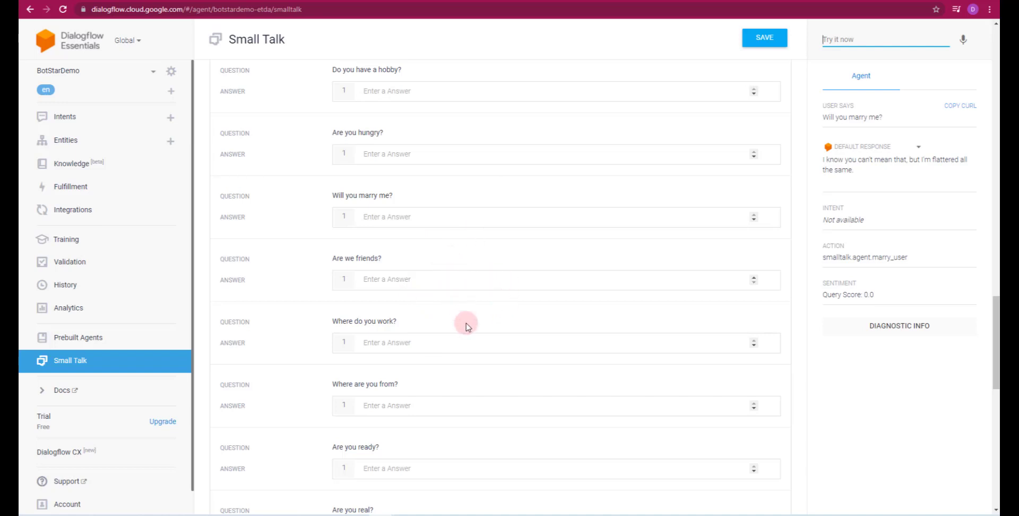
- Disable Small Talk for the agent
scroll(473, 305, "up", 5)
scroll(473, 305, "up", 20)
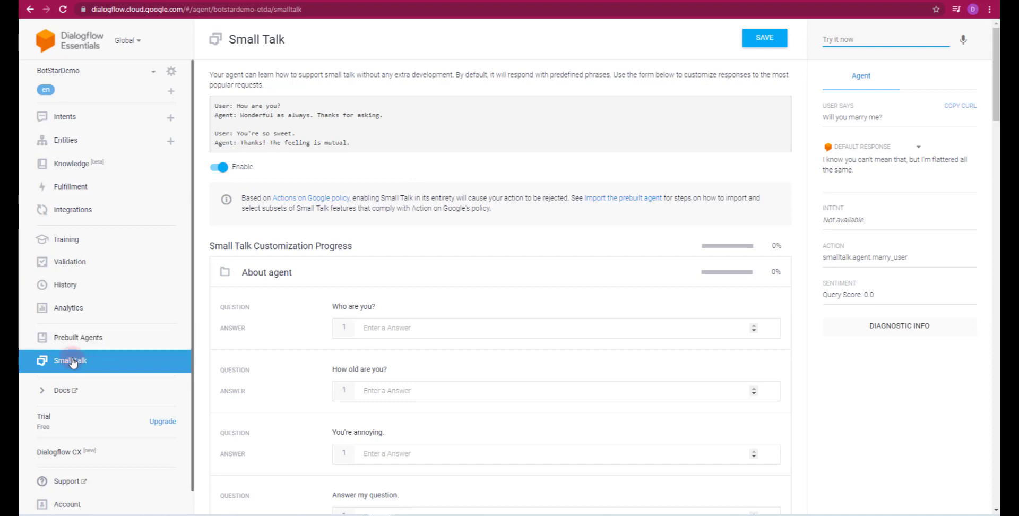
left_click(227, 175)
left_click(221, 168)
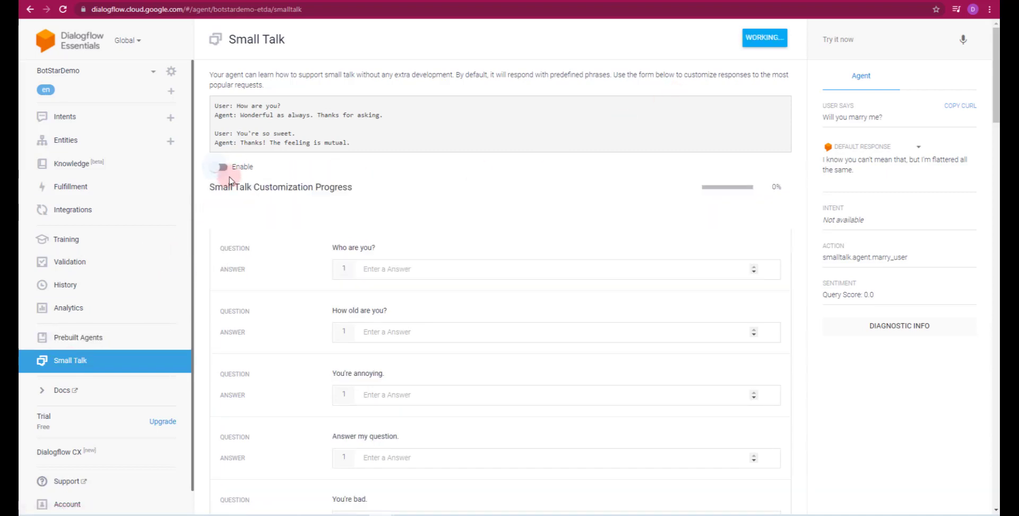
- Open the Default Welcome Intent from the agent's intents and review its events, training phrases and responses
left_click(102, 120)
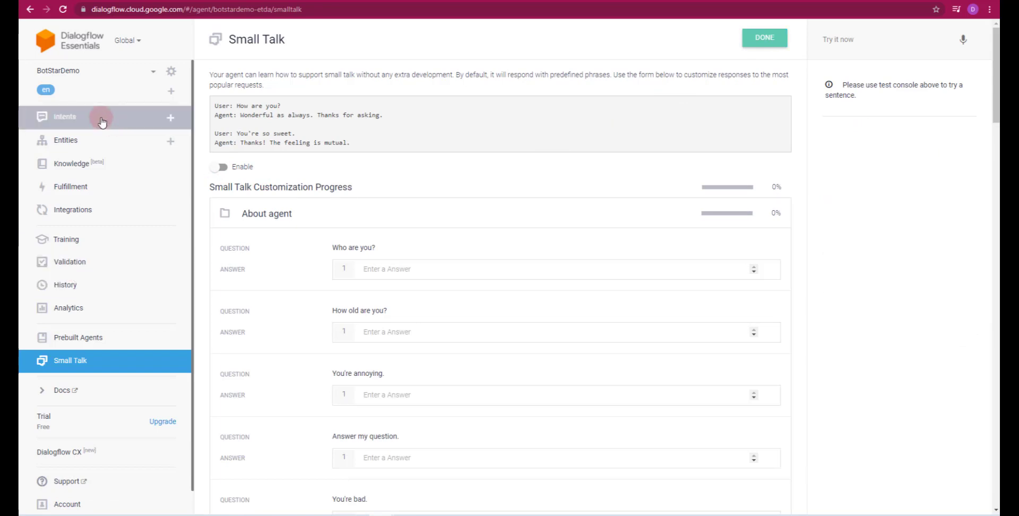
left_click(82, 117)
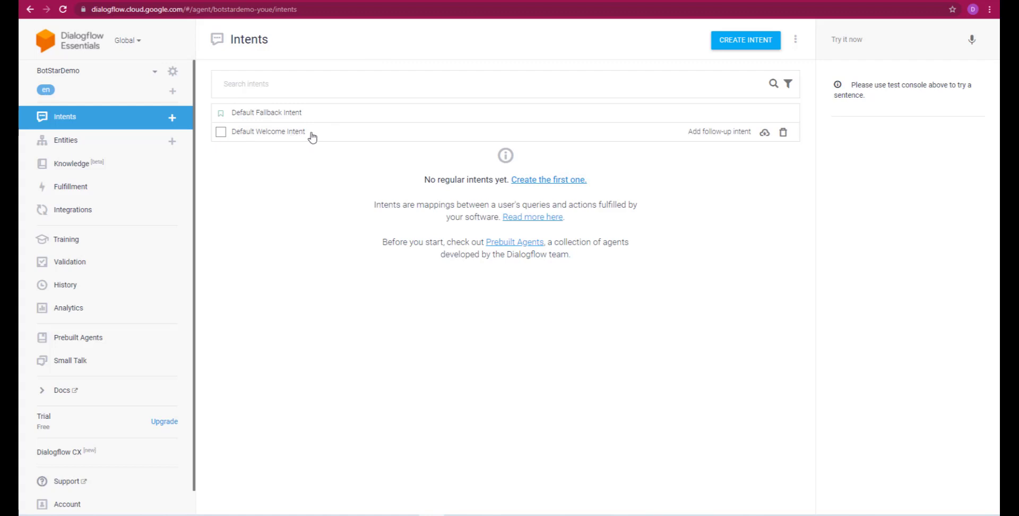
left_click(272, 137)
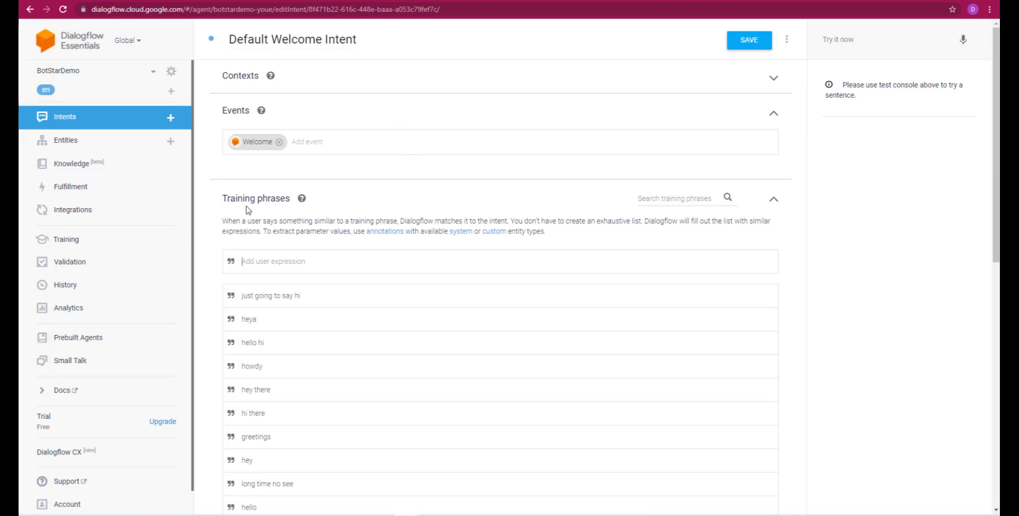
scroll(400, 216, "down", 10)
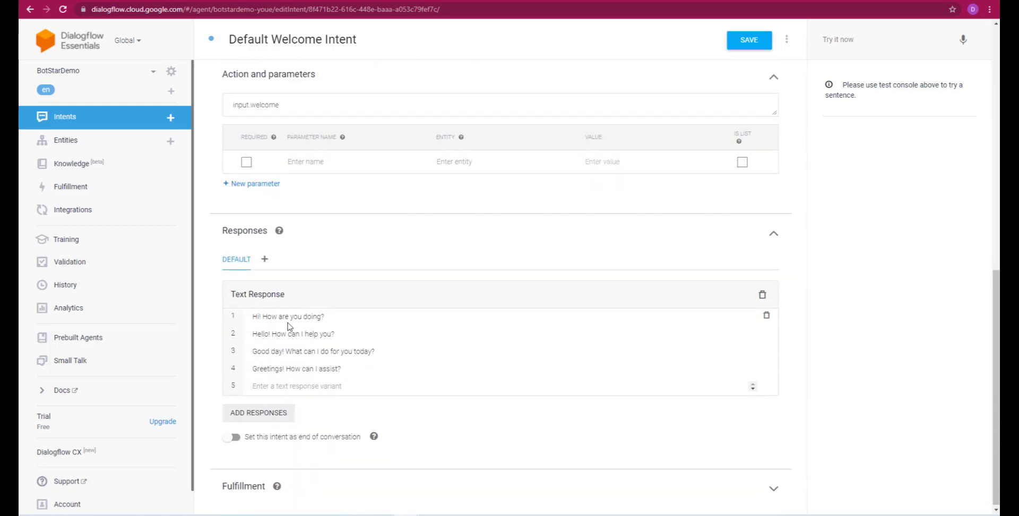
scroll(307, 291, "up", 10)
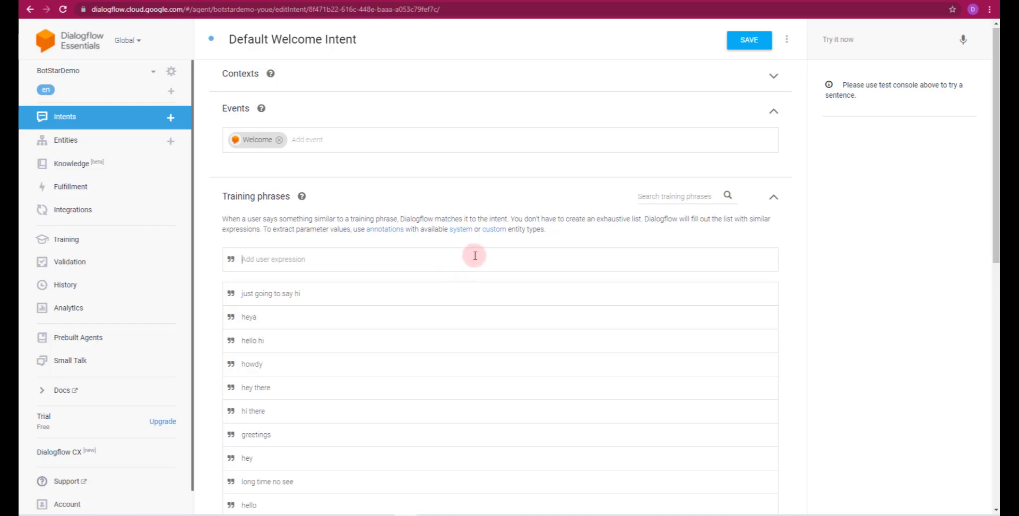
- Add "Good Morning" as a training phrase of the Default Welcome Intent
scroll(472, 252, "down", 1)
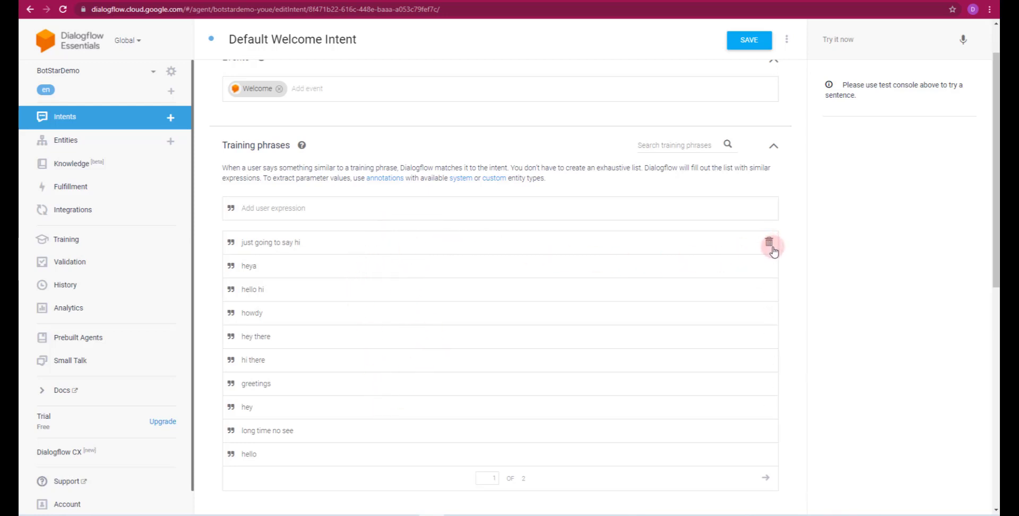
left_click(250, 207)
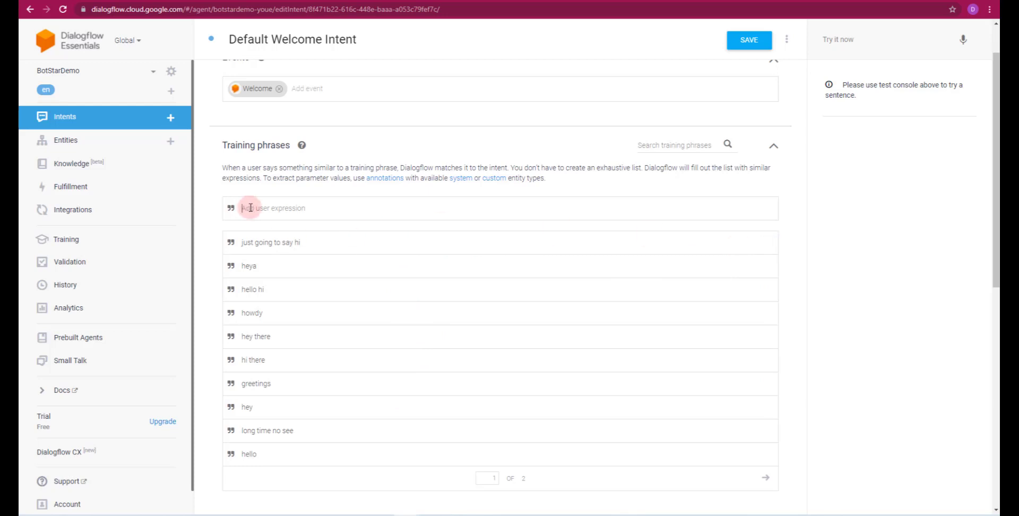
type("Good Morning")
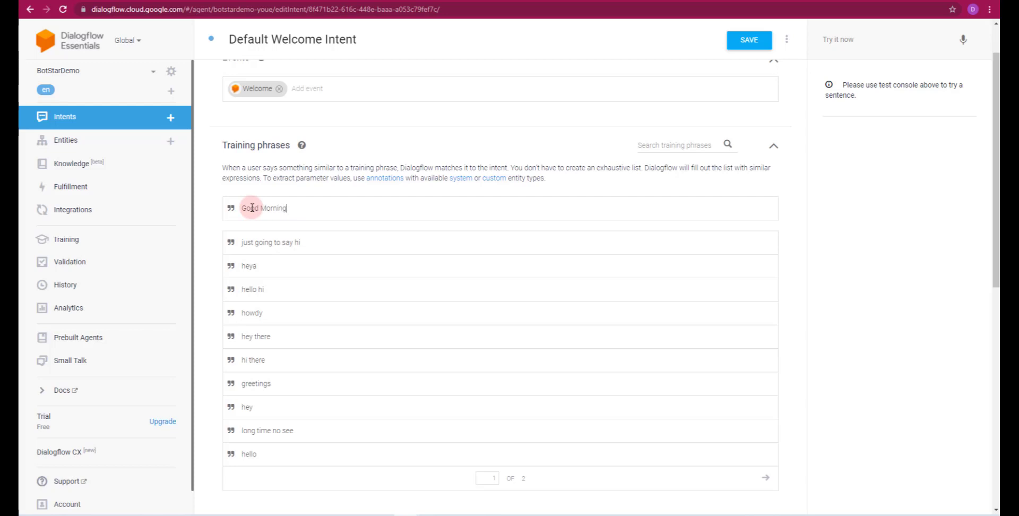
key("Return")
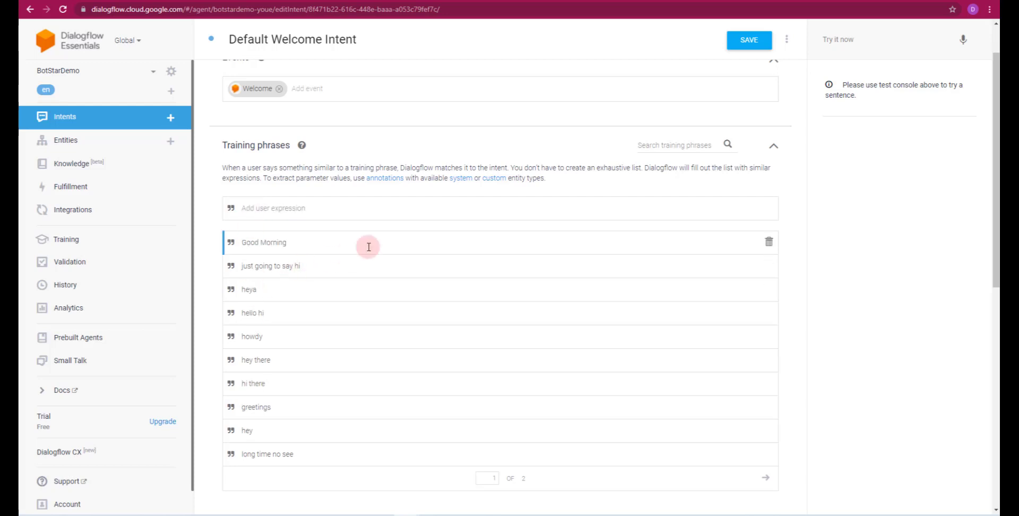
- Examine the existing training phrases such as "heya" and "hello hi", and the default text response variants
left_click(250, 288)
double_click(249, 288)
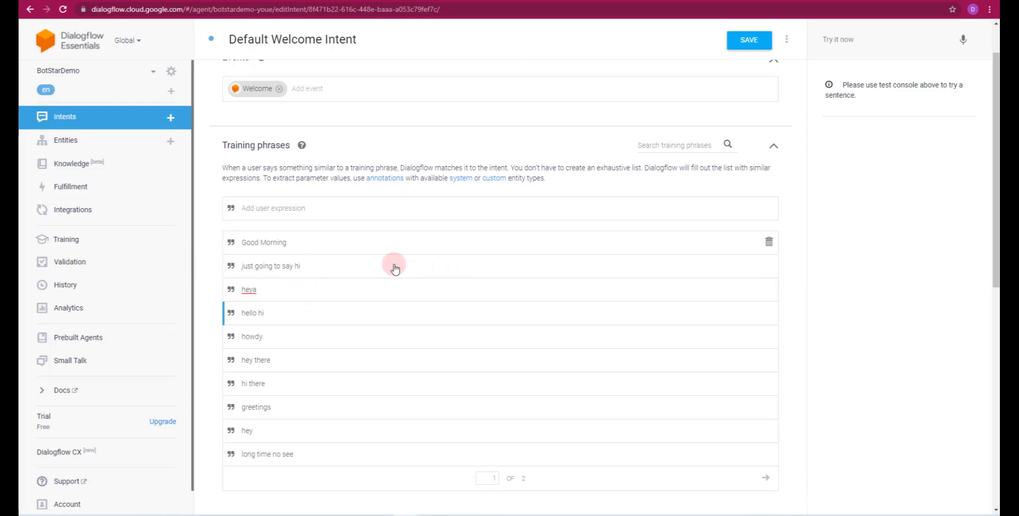
left_click(406, 312)
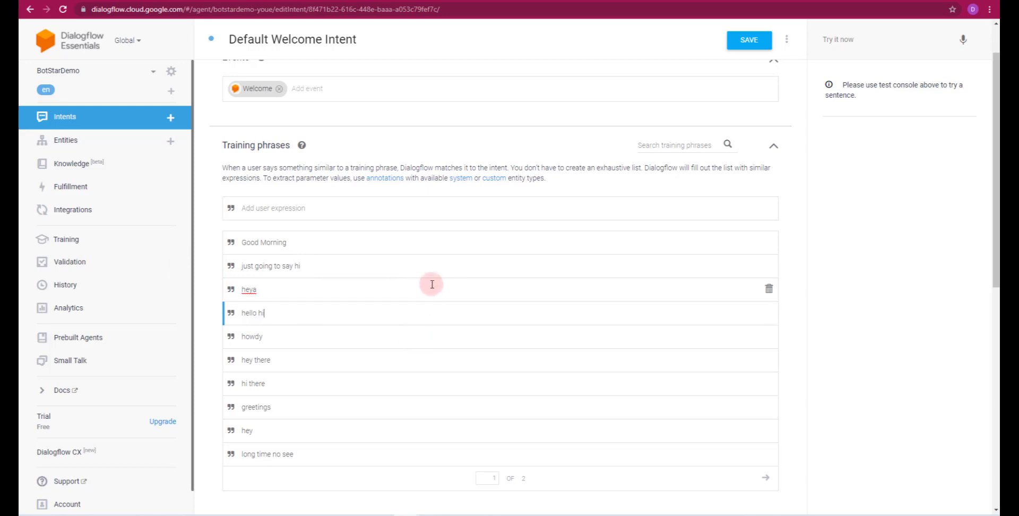
scroll(430, 284, "down", 3)
scroll(431, 283, "down", 5)
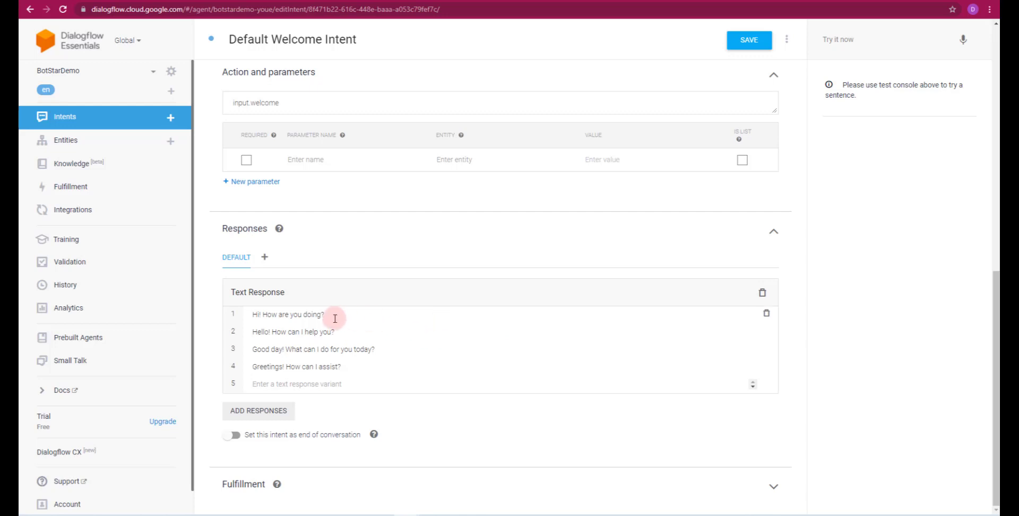
left_click_drag(334, 314, 253, 313)
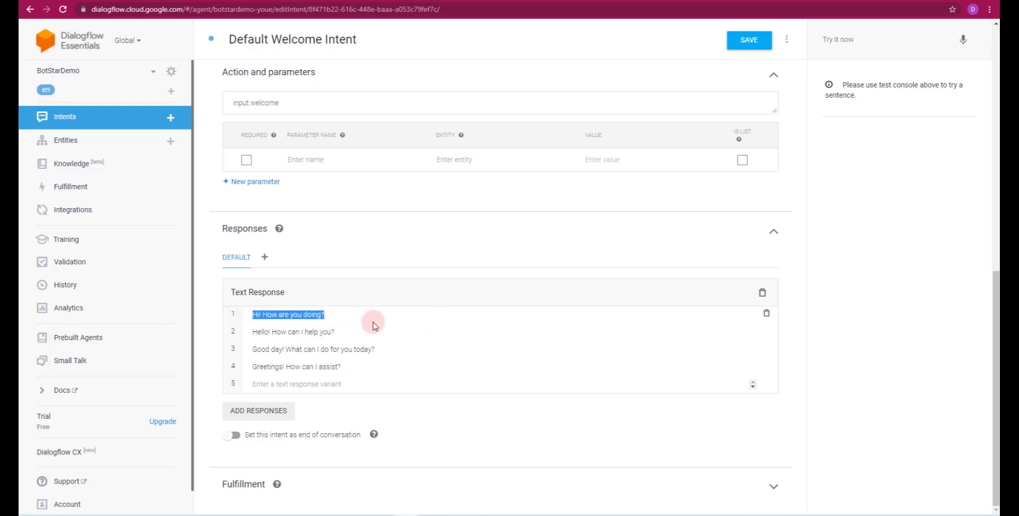
left_click(386, 350)
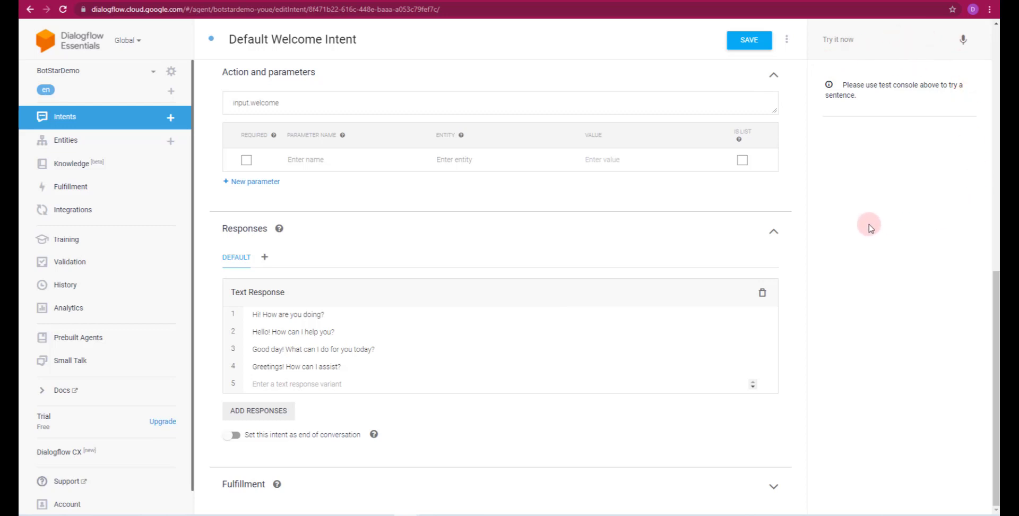
- Test the Default Welcome Intent in the console with the messages "hello" and "hey there"
left_click(826, 39)
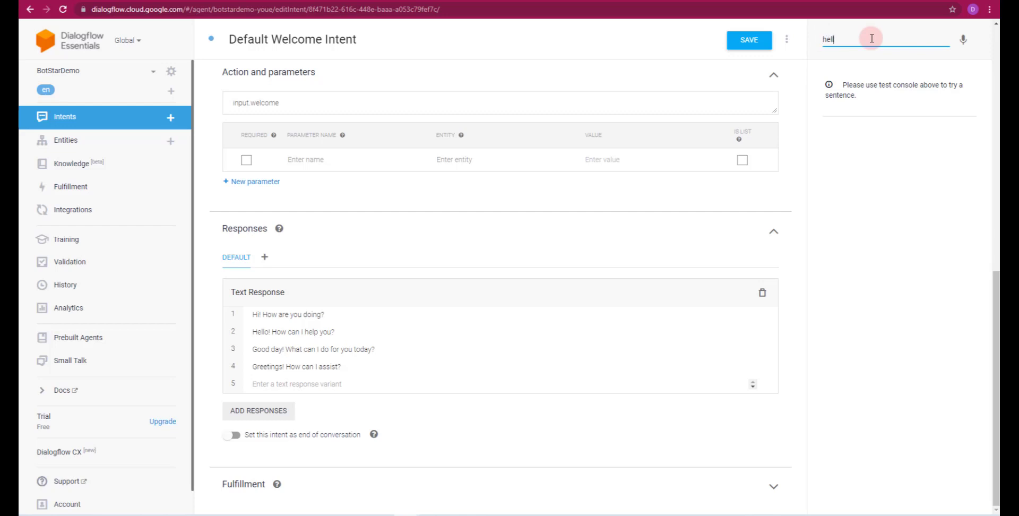
type("hello")
key("Return")
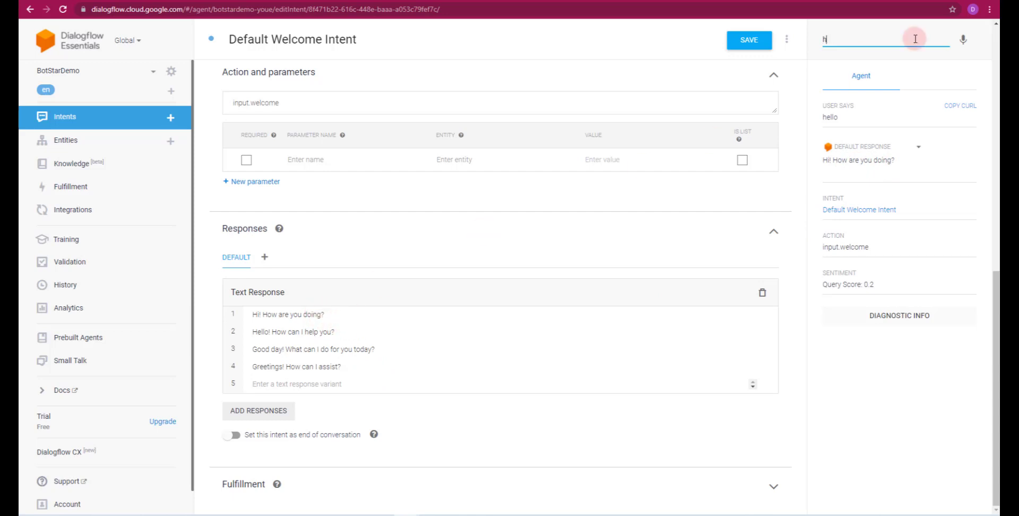
type("ey there")
key("Return")
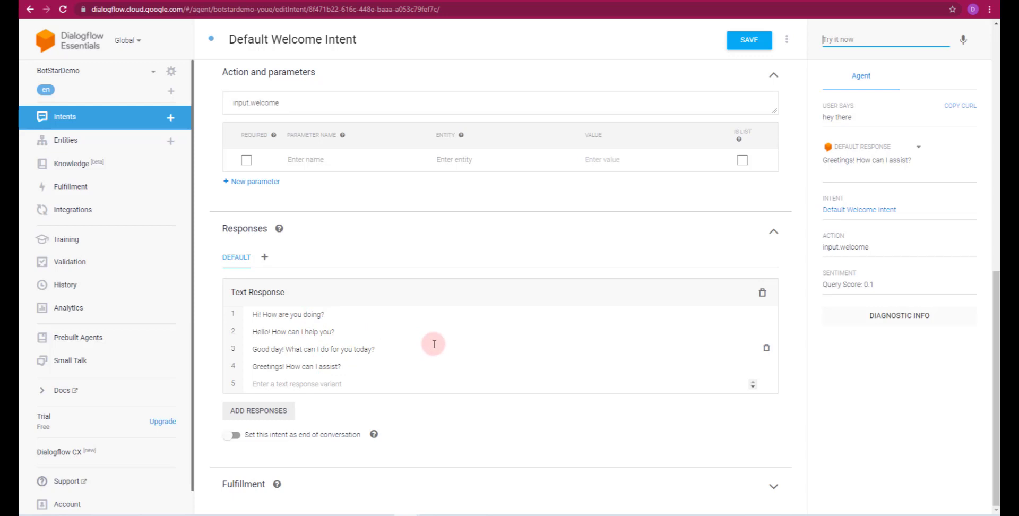
- Replace the default text response with a new one reading "Hi there, would you like more information on our services?"
left_click(762, 295)
left_click(254, 410)
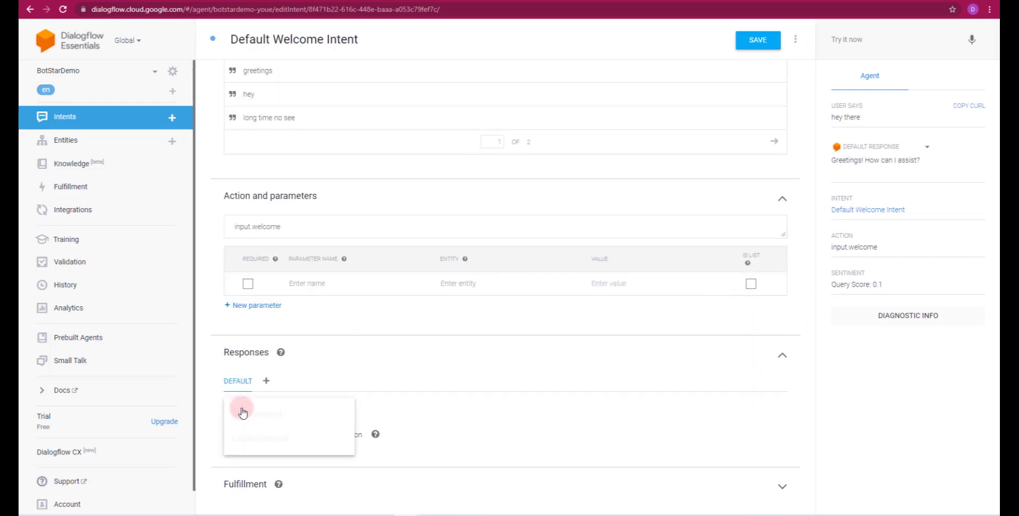
left_click(270, 419)
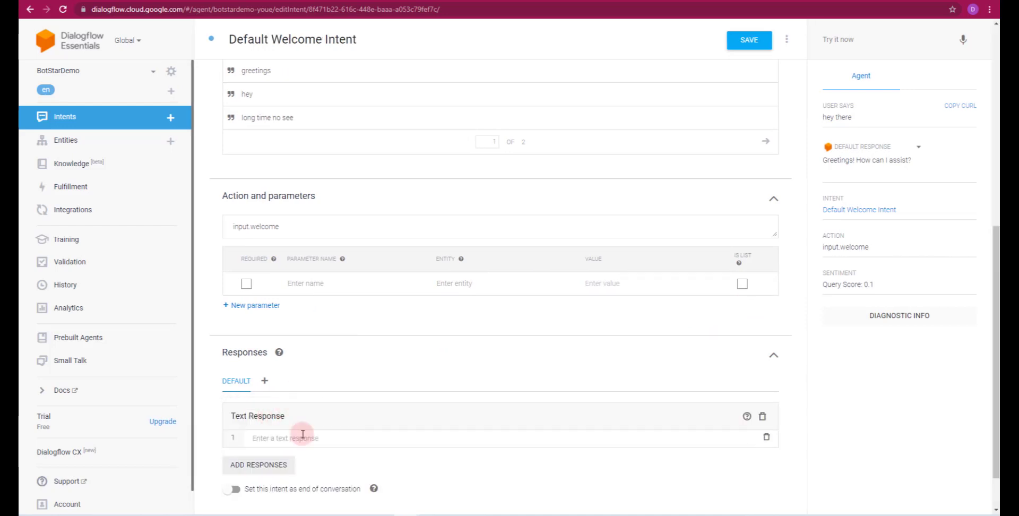
left_click(301, 434)
type("Hi there, would")
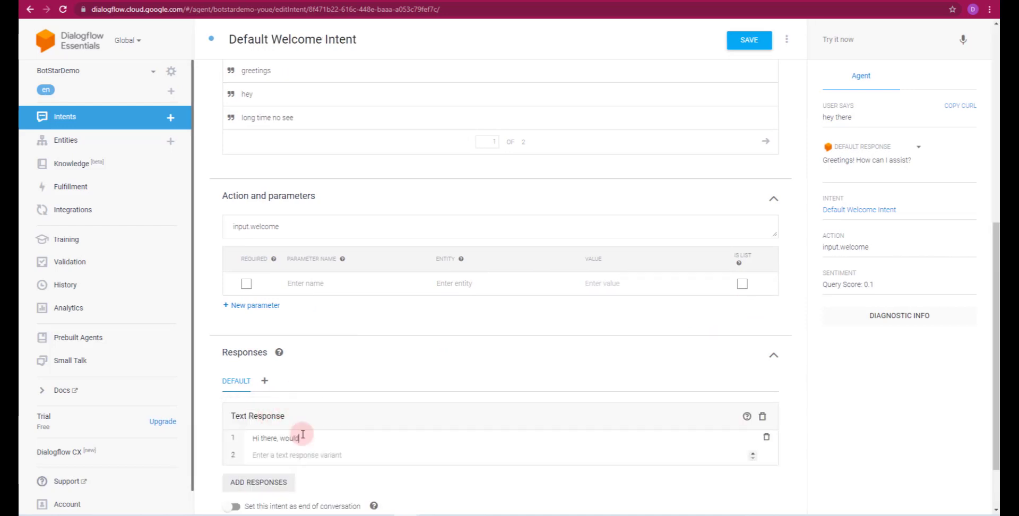
type(" you like more info")
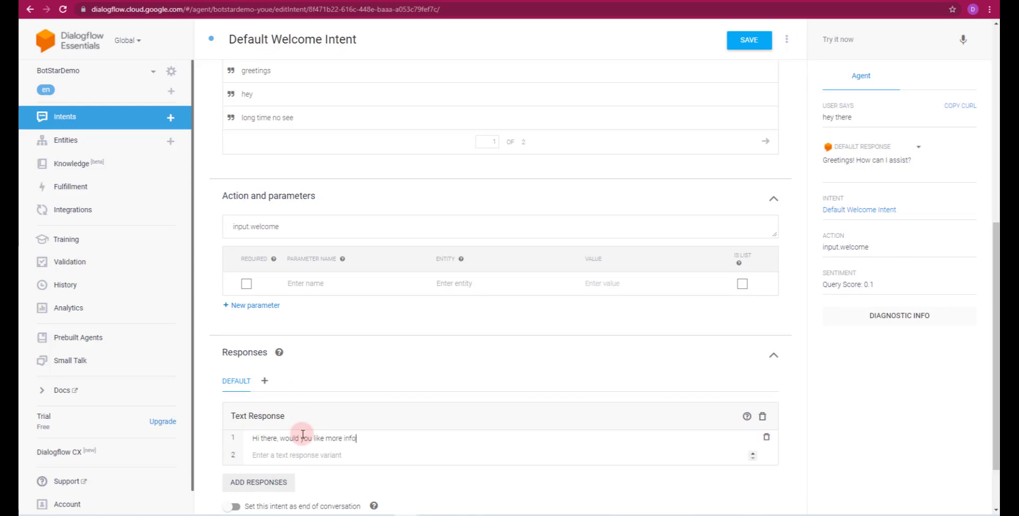
type("rmation on our service")
- Add the response variant "So glad you are here. Would you like more information on our services?" and save the intent
type("So glad")
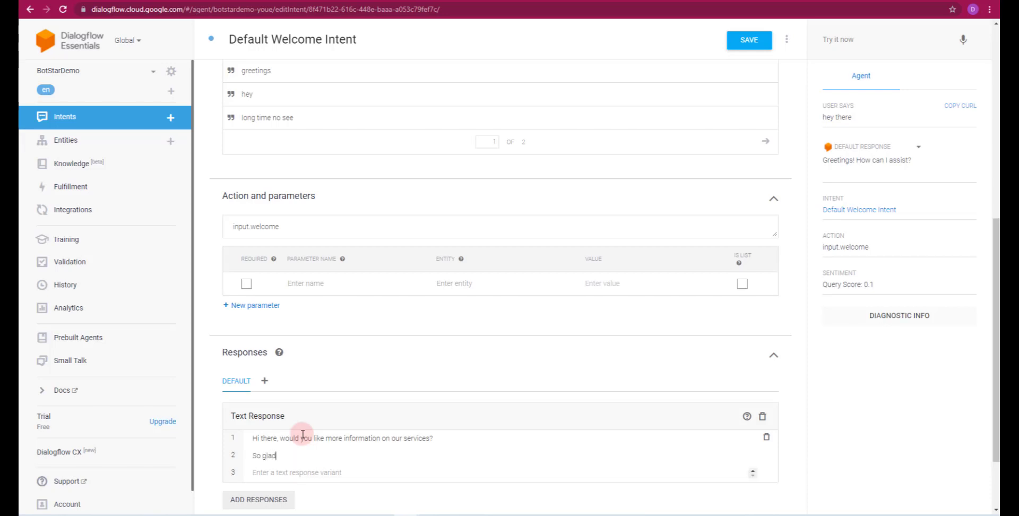
type(" you are here. Would you like mo")
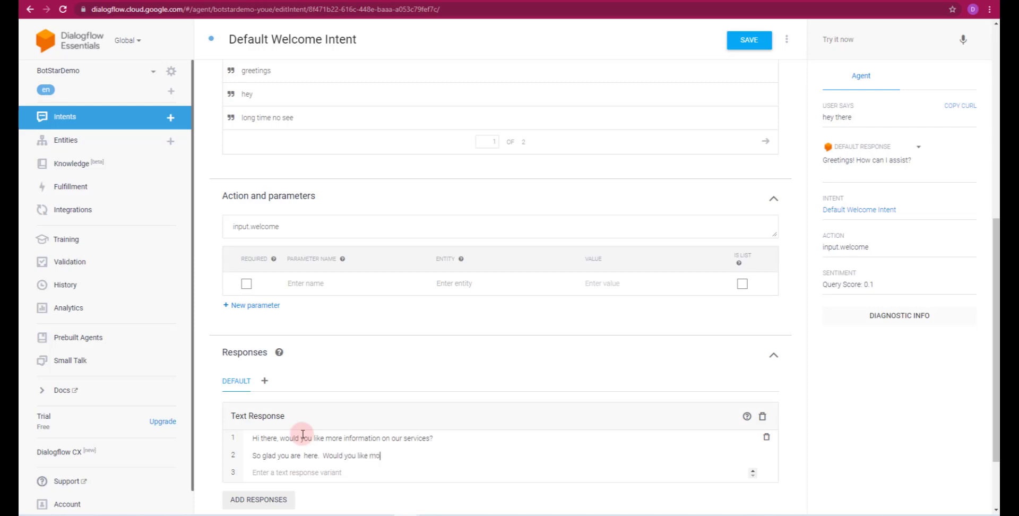
type("re information on our services?")
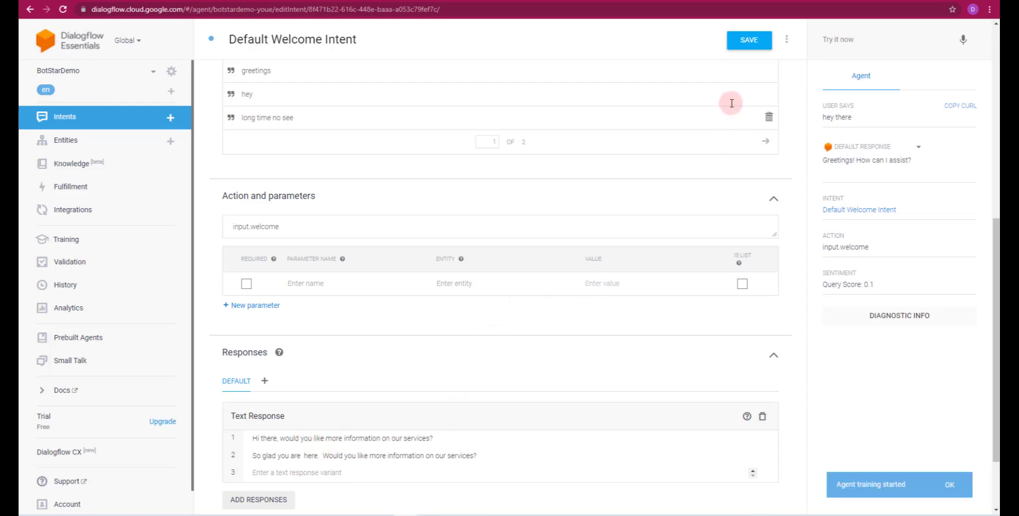
left_click(748, 44)
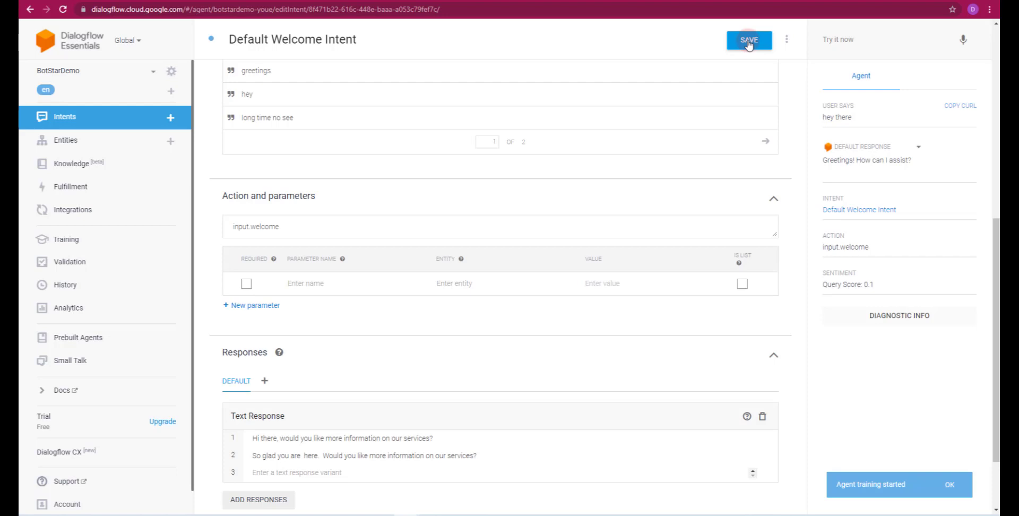
- Test the updated welcome responses with the message "hello" and save the Default Welcome Intent again
left_click(859, 37)
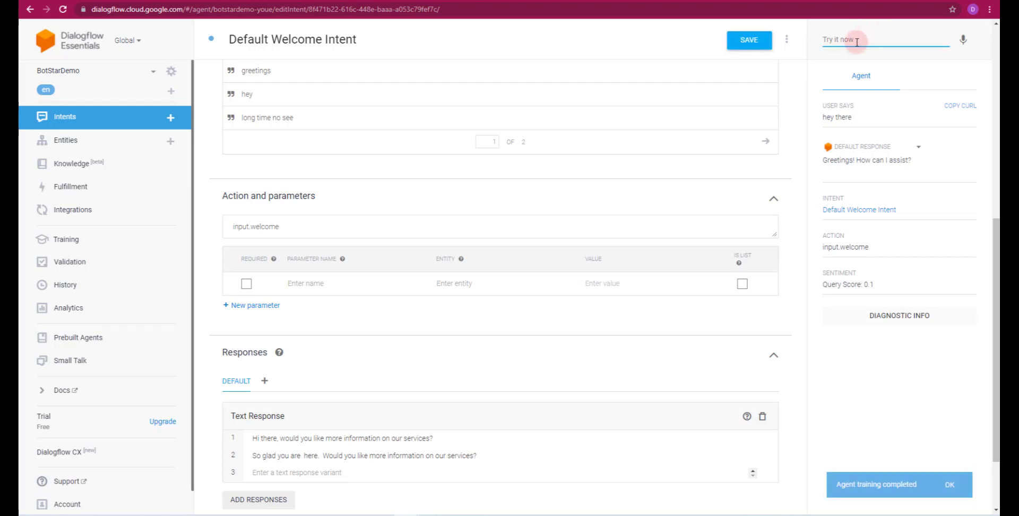
type("hello")
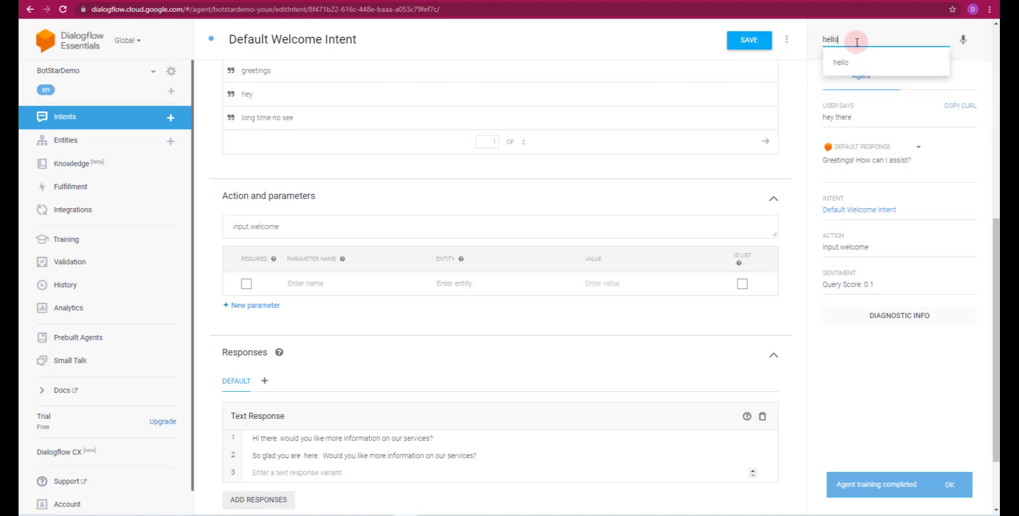
key("Return")
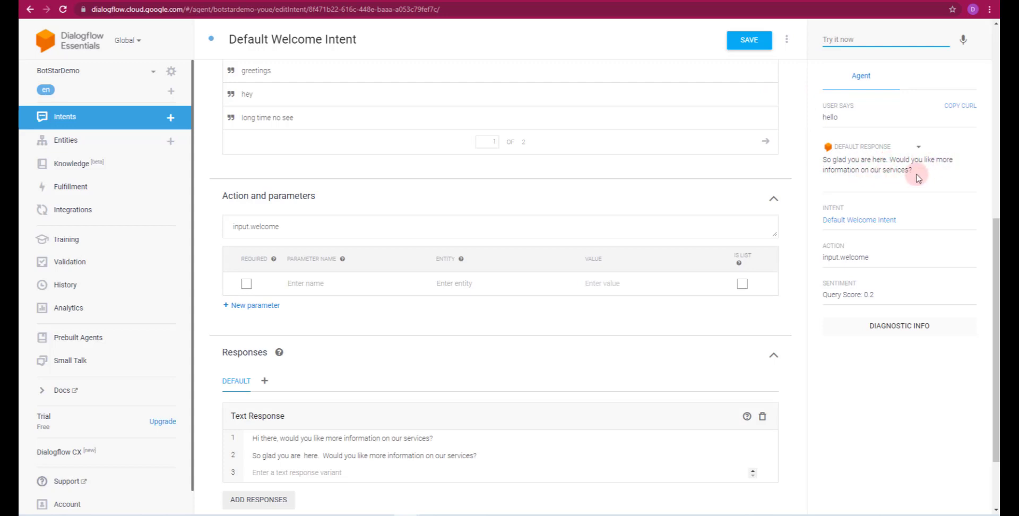
scroll(608, 90, "up", 6)
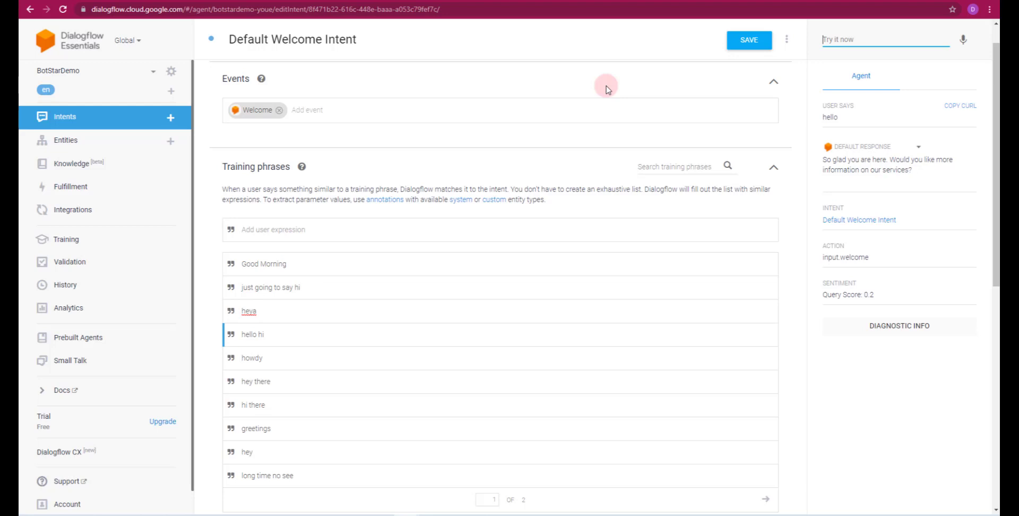
left_click(752, 44)
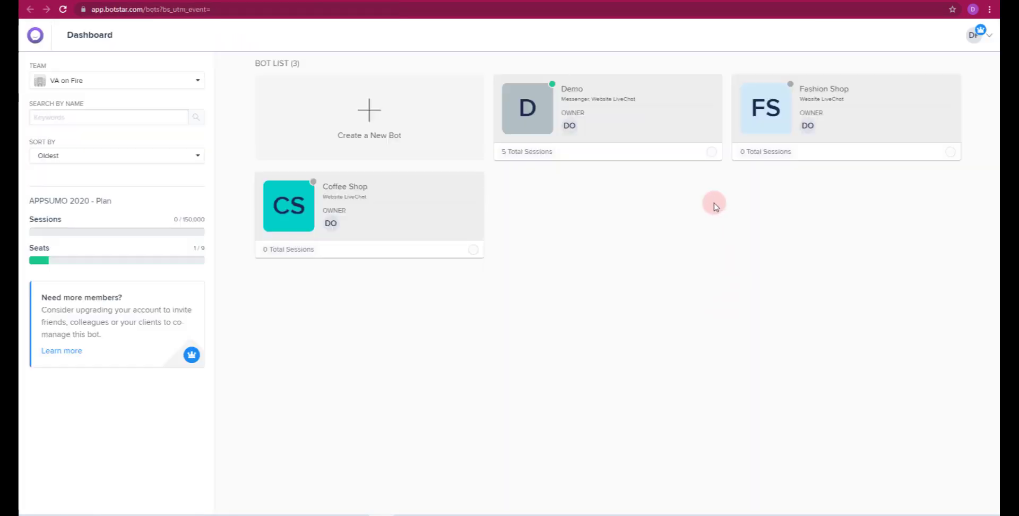
- Switch to BotStar, open the Demo bot in the Bot Builder and start its preview conversation
left_click(619, 120)
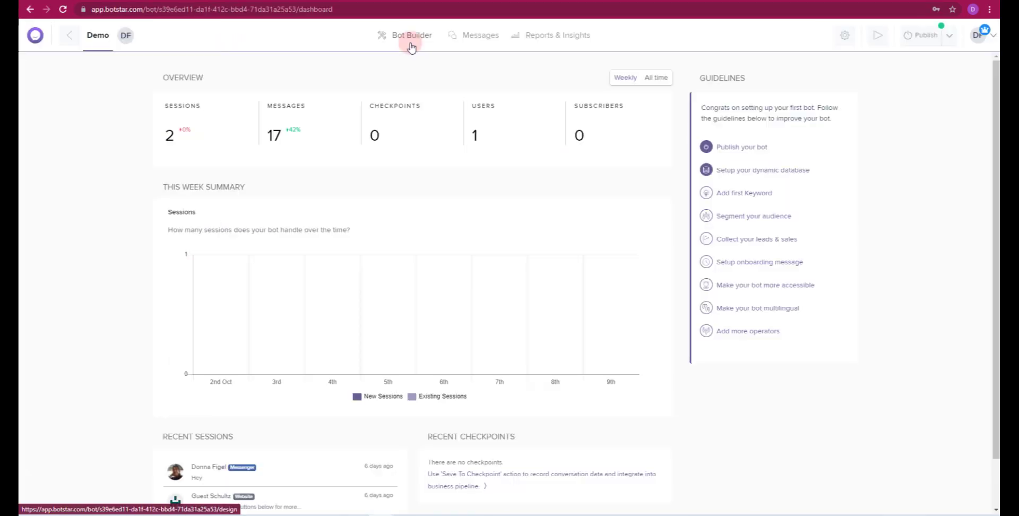
left_click(412, 43)
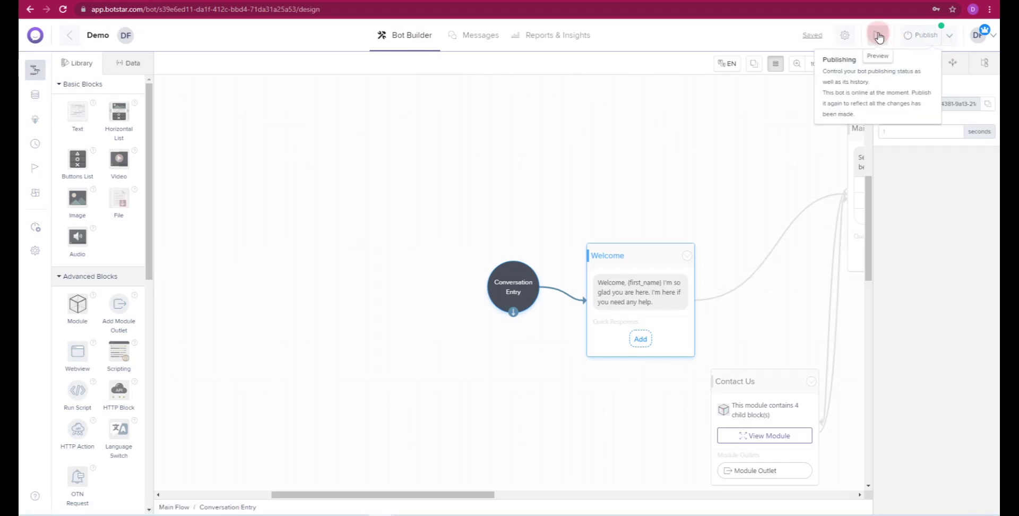
left_click(878, 37)
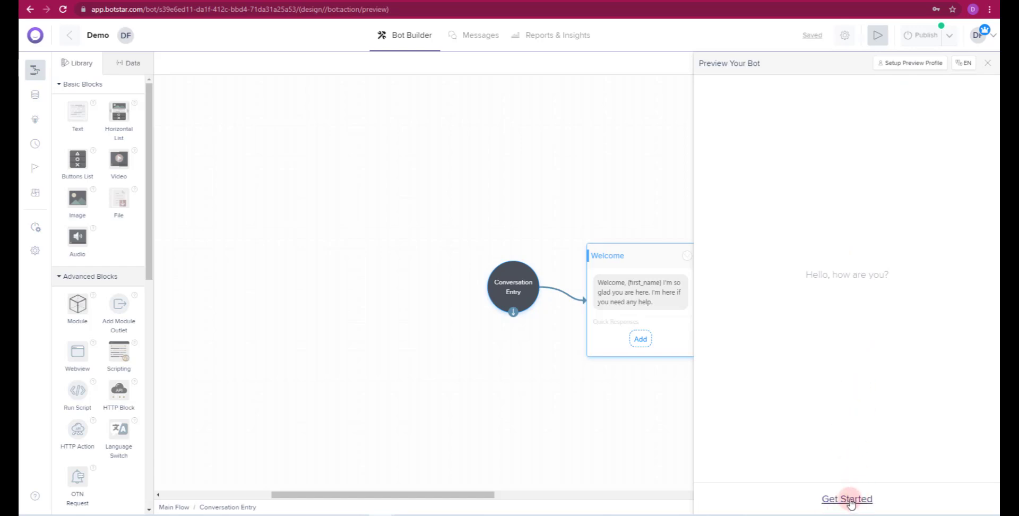
left_click(848, 499)
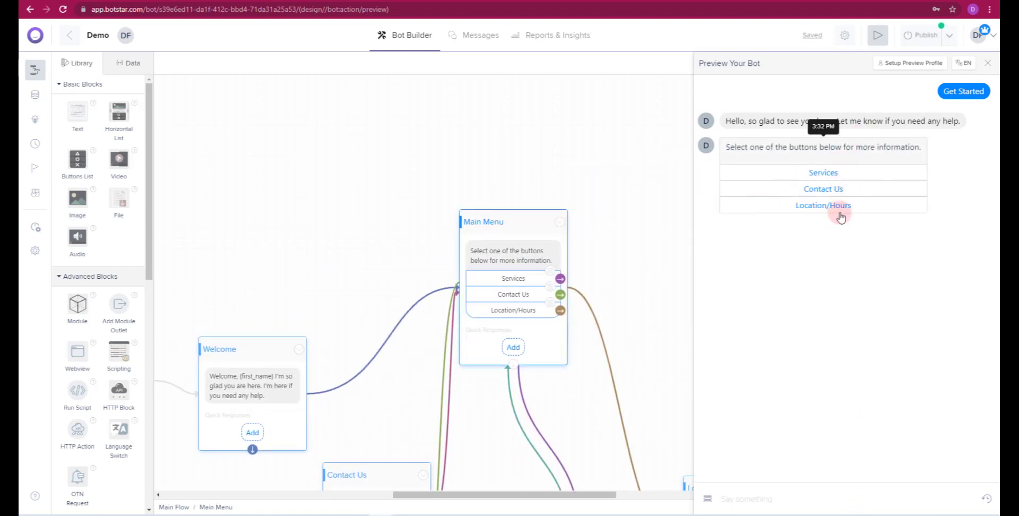
- Test the bot preview with the messages "hey there" and "hello", and close the preview
left_click(753, 497)
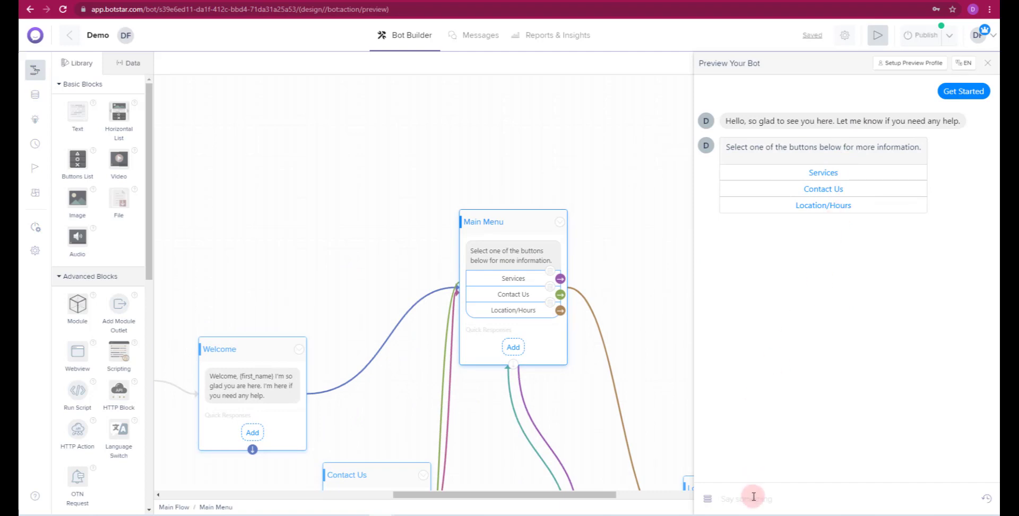
type("hey there")
key("Return")
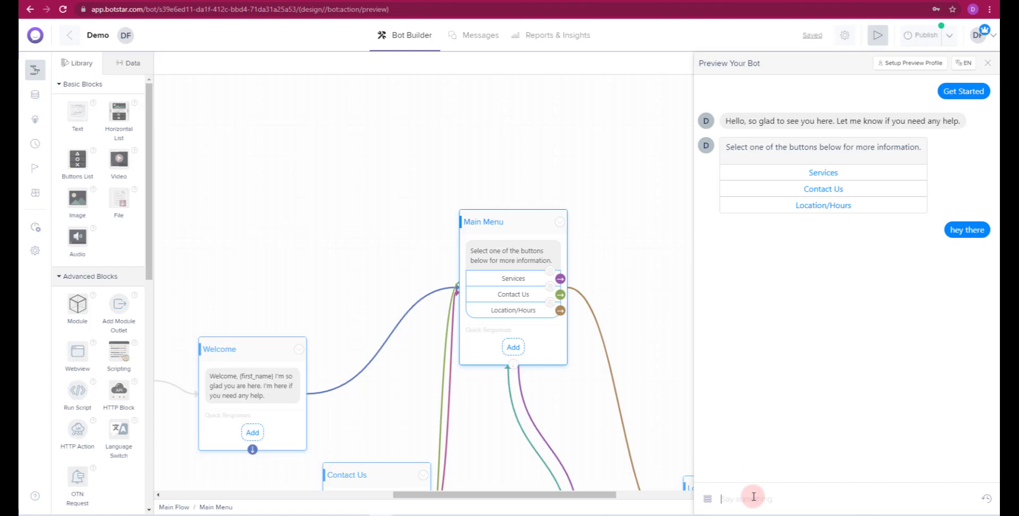
type("hello")
key("Return")
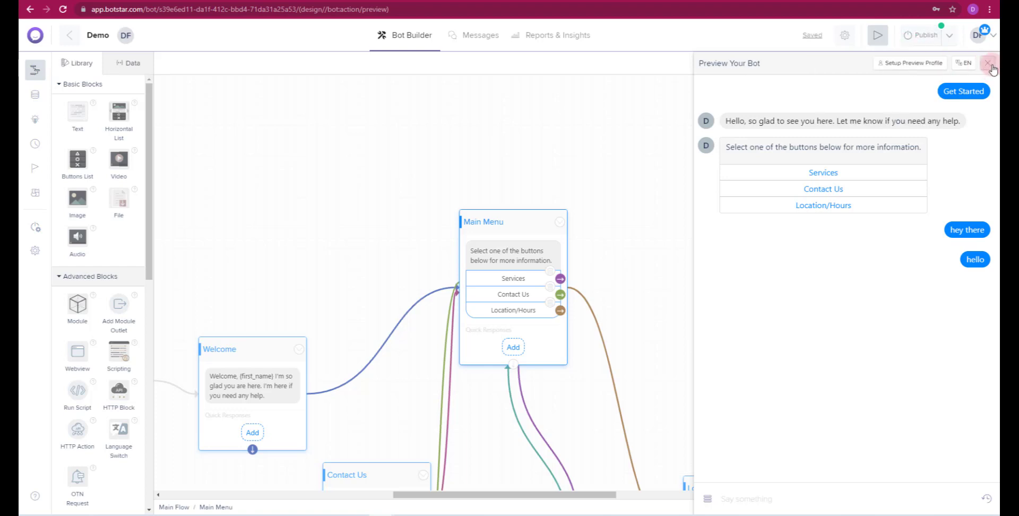
left_click(988, 63)
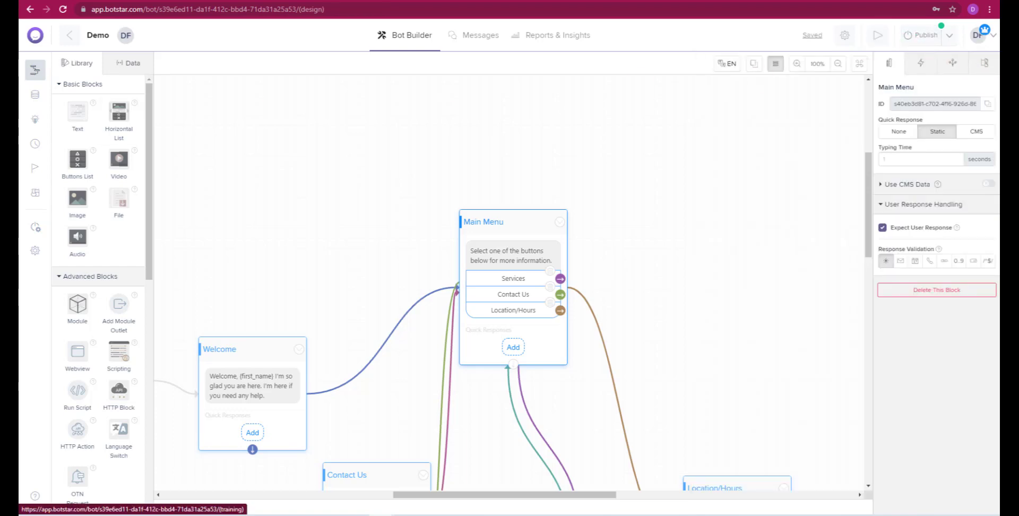
- Open the Demo bot's integrations and turn the Dialogflow integration off and back on
left_click(37, 198)
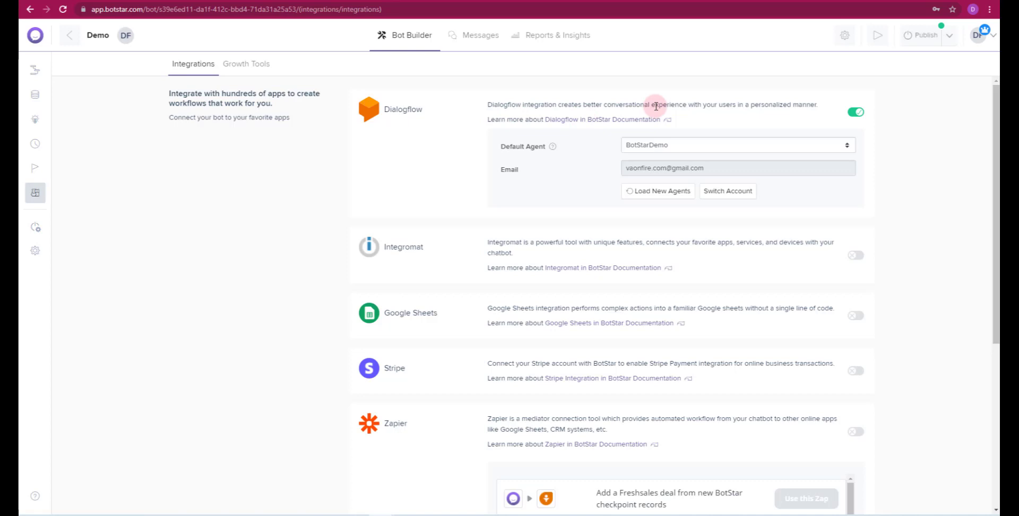
left_click(852, 113)
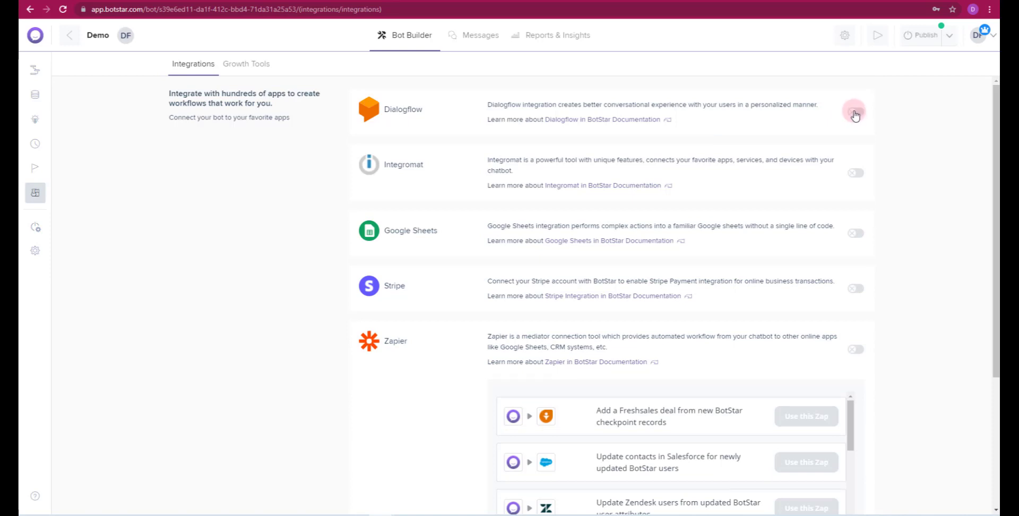
left_click(854, 112)
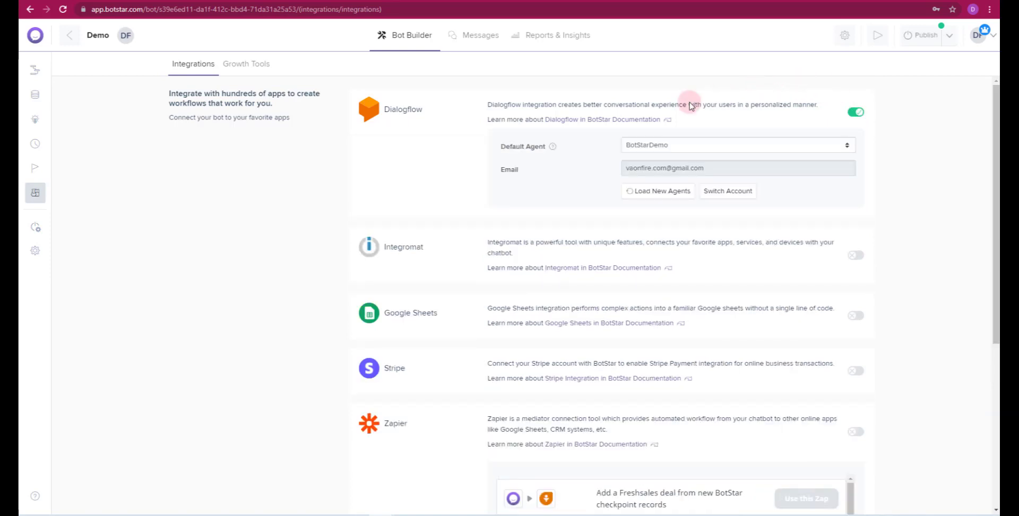
left_click(631, 191)
left_click(730, 197)
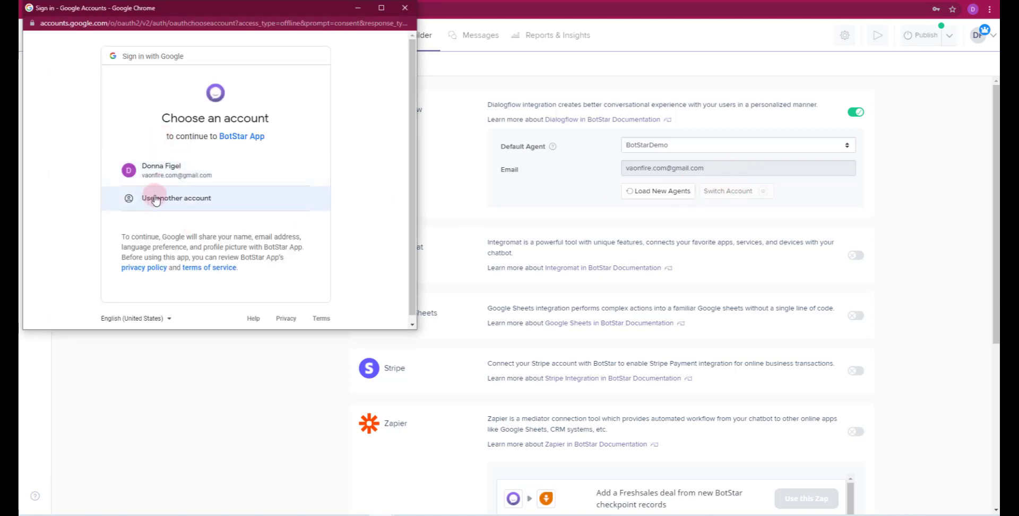
left_click(170, 210)
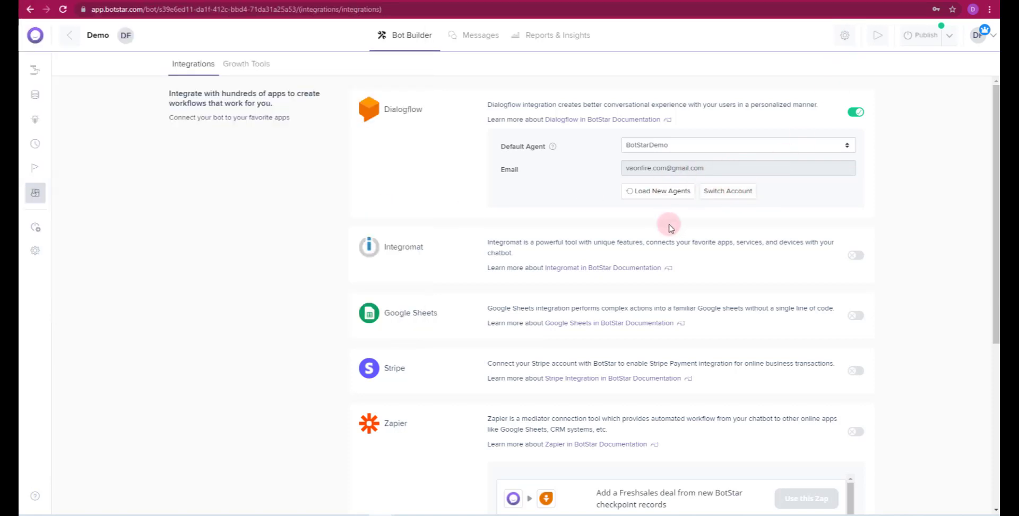
- Reload the available Dialogflow agents and set BotStarDemo as the default agent
left_click(663, 196)
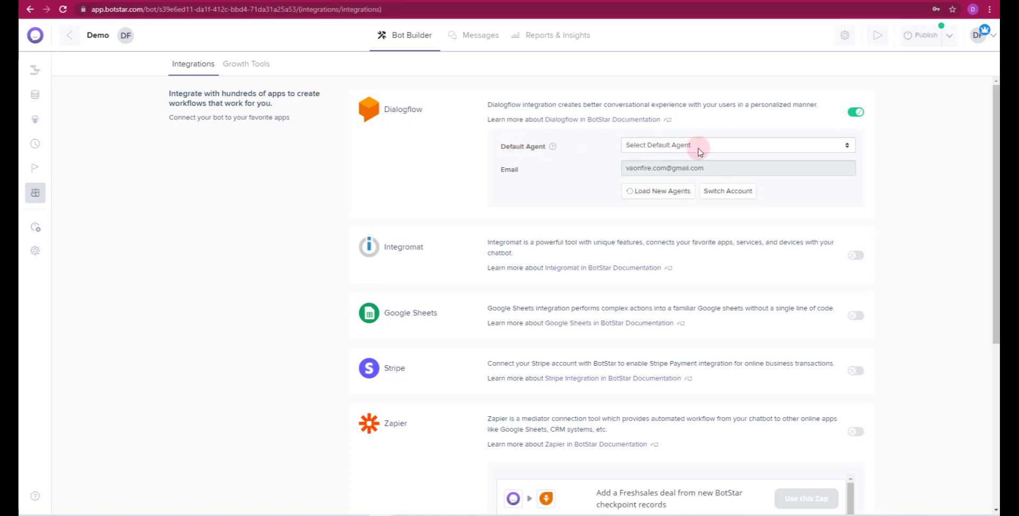
left_click(764, 145)
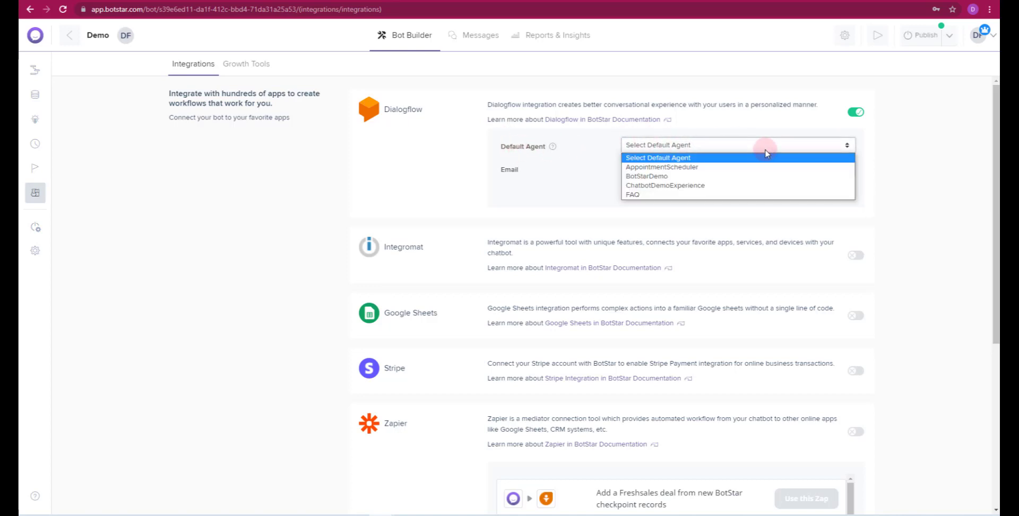
left_click(651, 178)
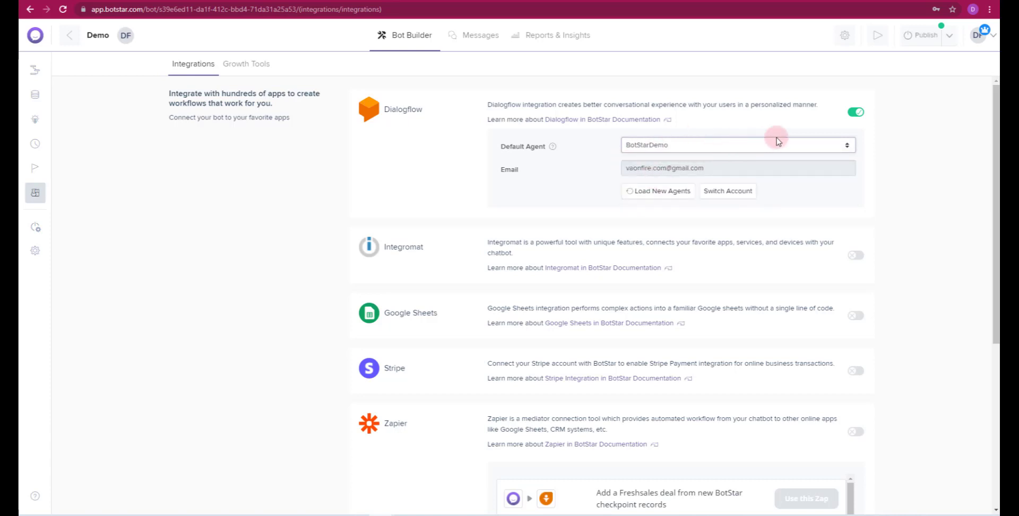
scroll(809, 129, "down", 5)
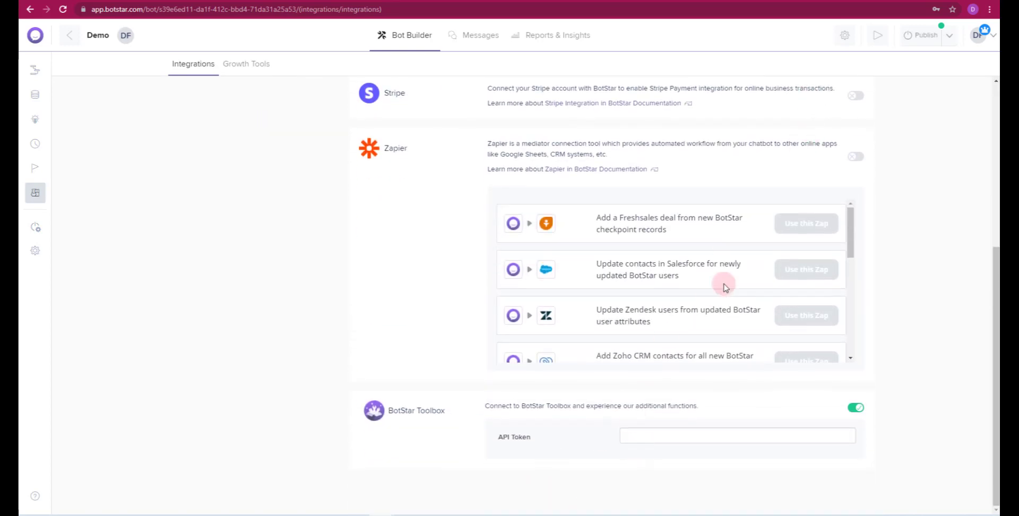
scroll(732, 239, "up", 5)
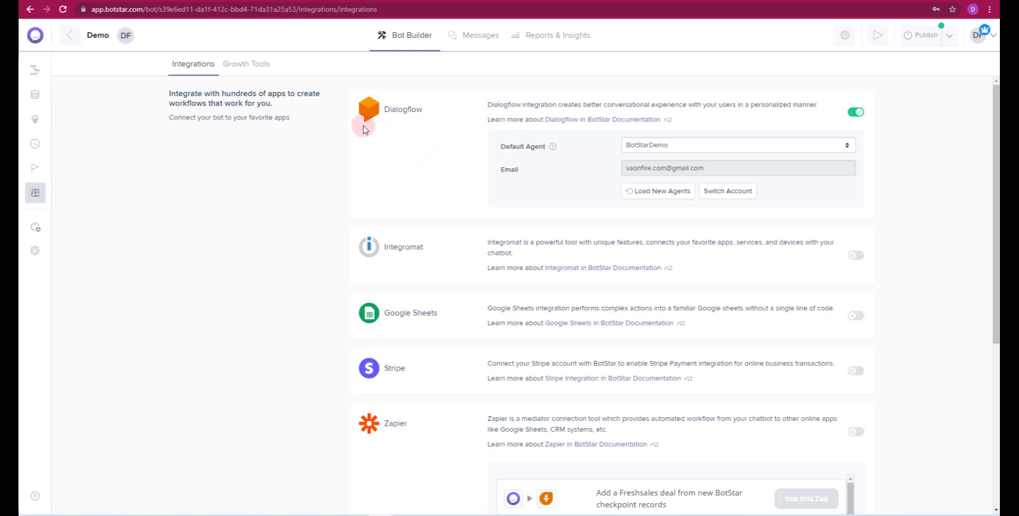
- Return to the bot's main flow and add a Dialogflow block below the Conversation Entry
left_click(409, 39)
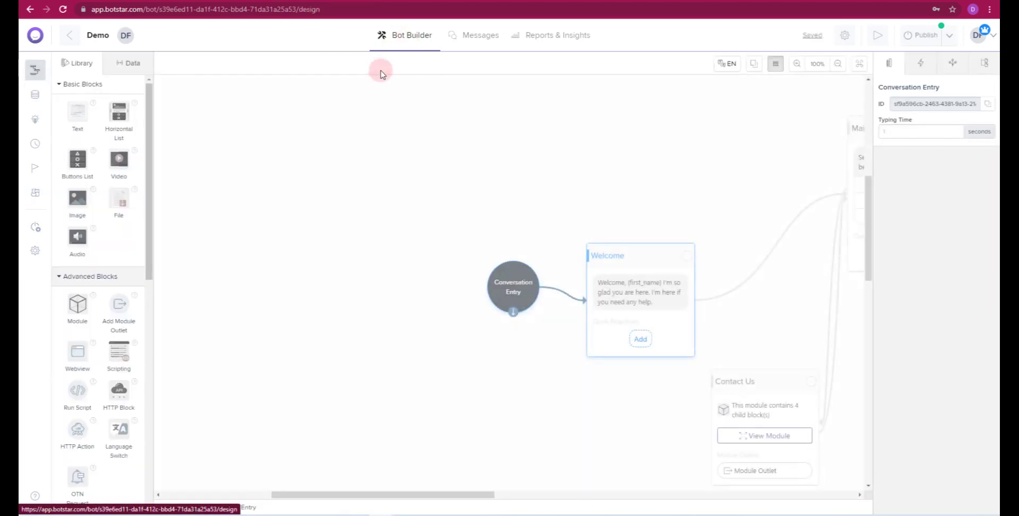
left_click_drag(516, 384, 425, 257)
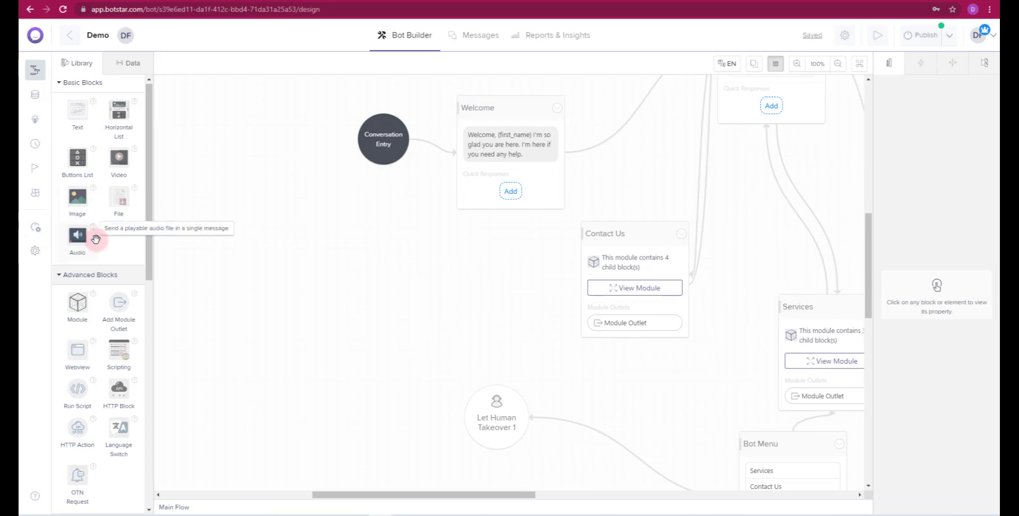
scroll(74, 239, "down", 10)
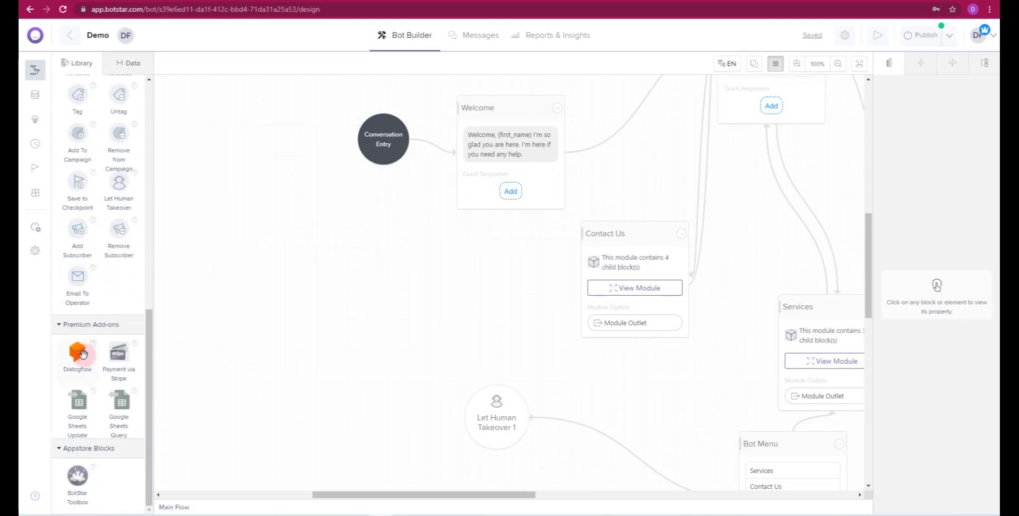
left_click_drag(78, 357, 350, 245)
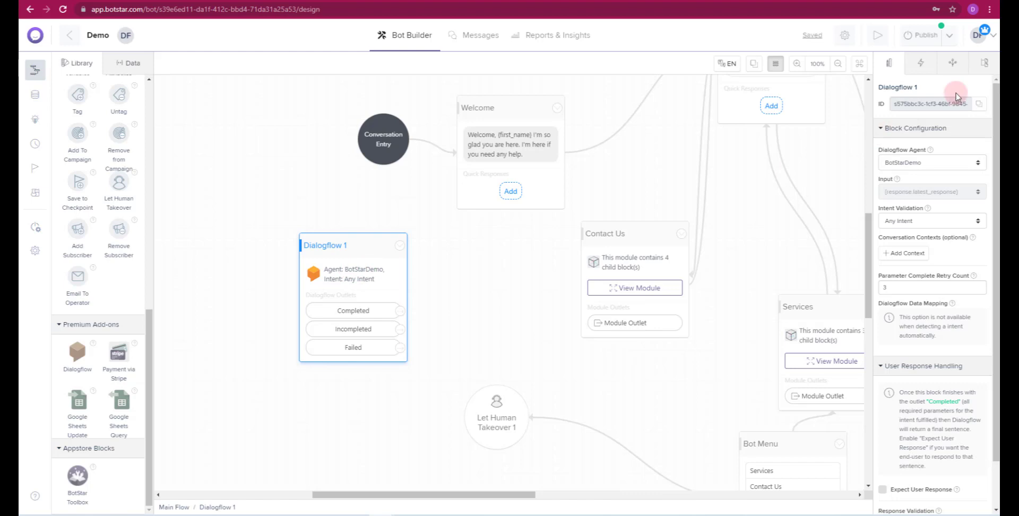
- Set the Dialogflow block's agent to BotStarDemo and enable Expect User Response
left_click(945, 162)
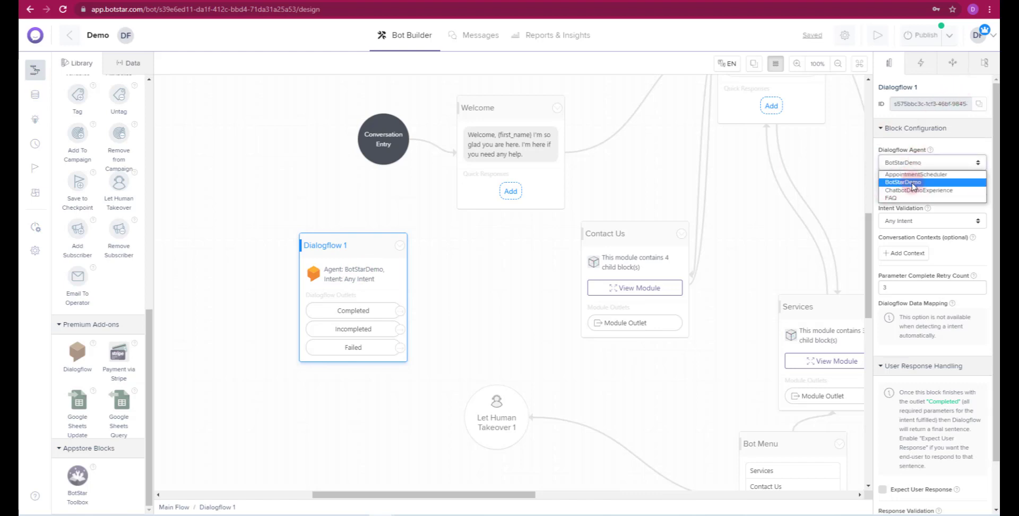
left_click(914, 186)
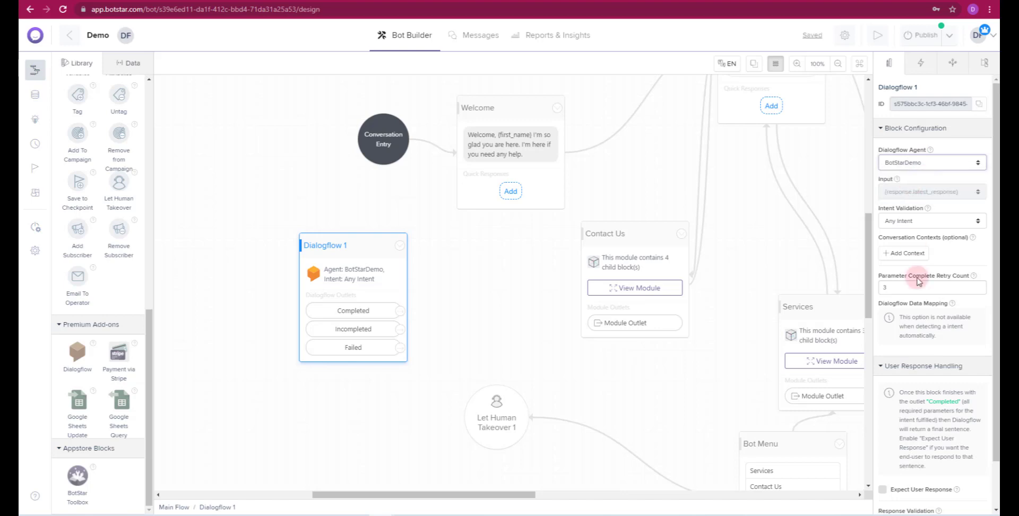
scroll(907, 350, "down", 1)
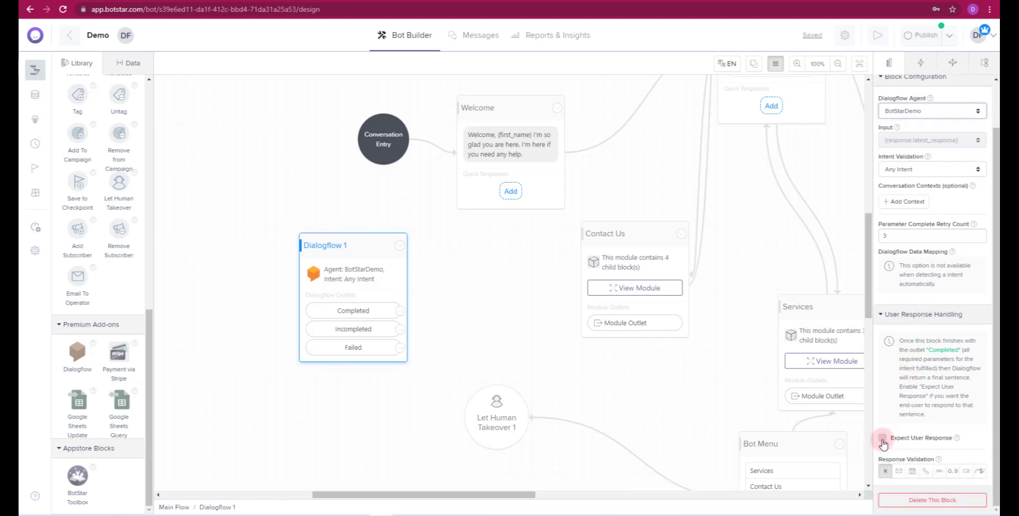
left_click(882, 438)
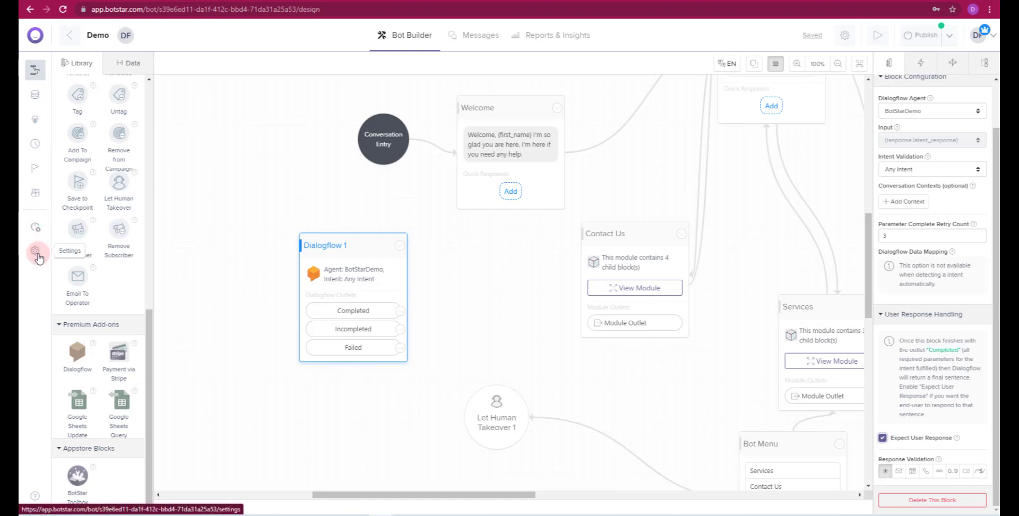
- Set the bot's default fallback block to Dialogflow 1 in the behavior settings and save the change
left_click(35, 252)
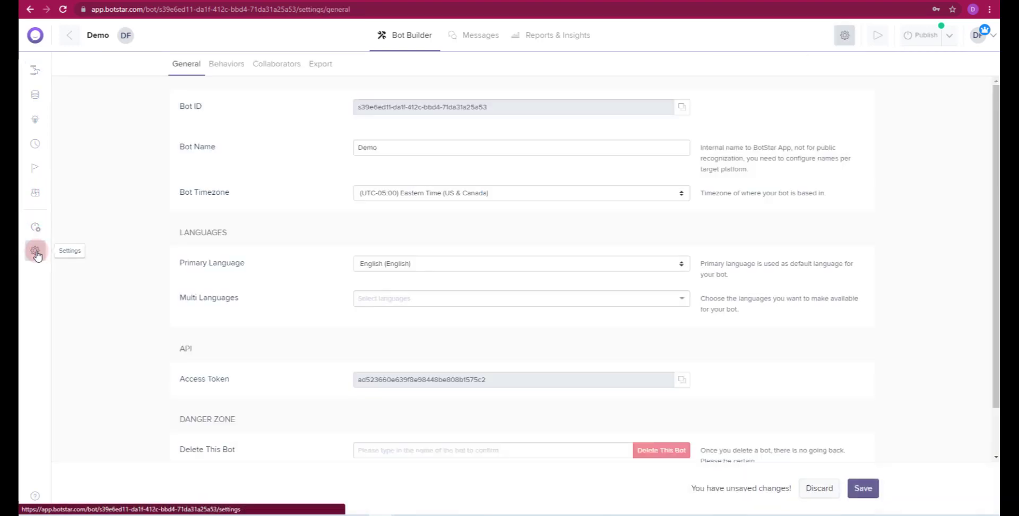
left_click(226, 64)
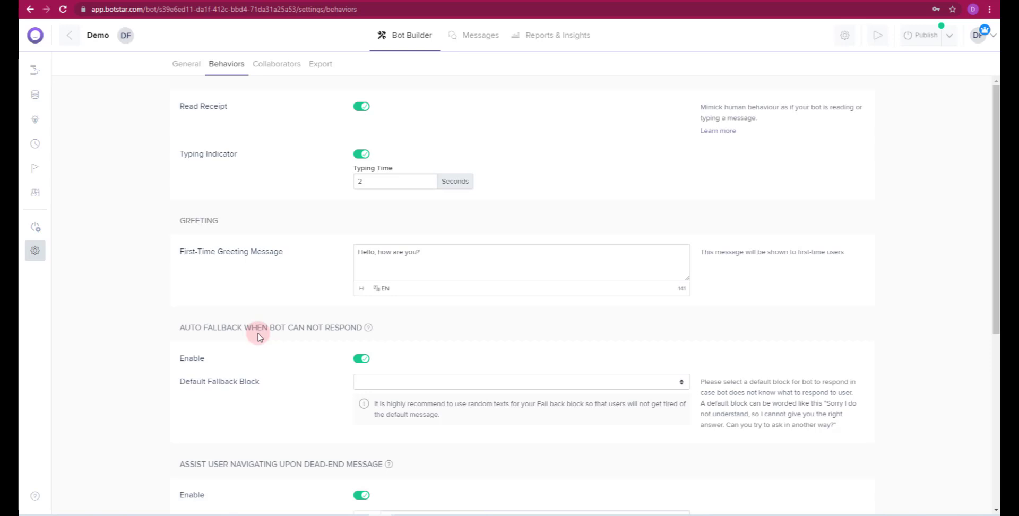
left_click(384, 382)
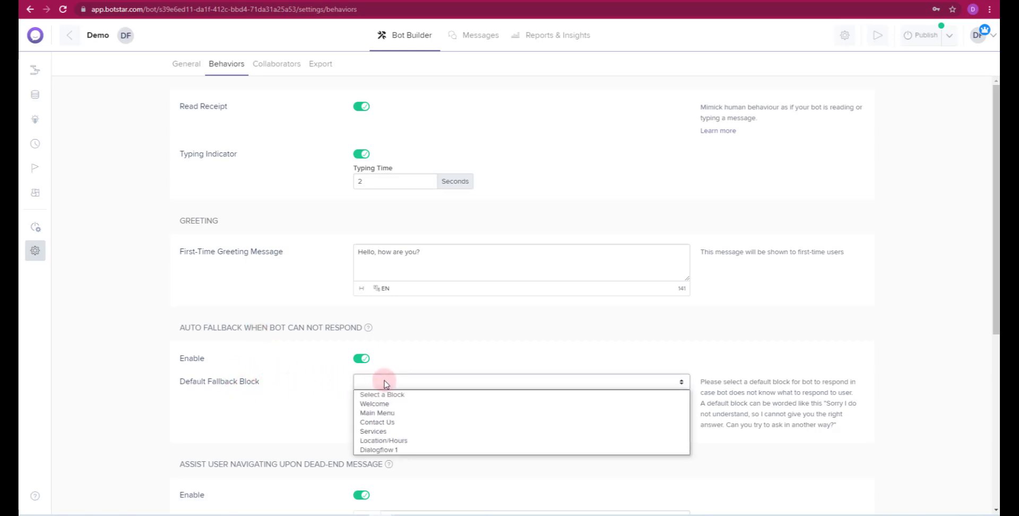
left_click(391, 450)
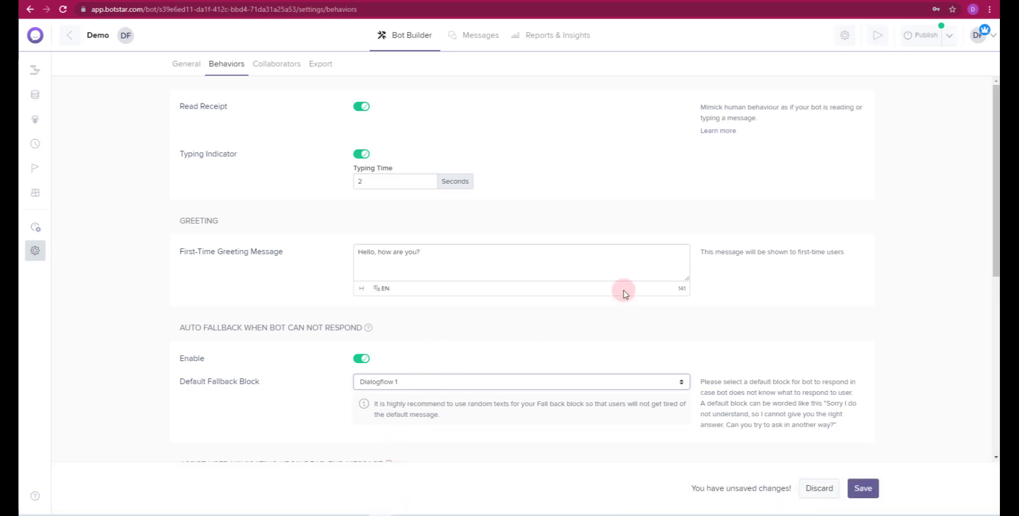
left_click(865, 489)
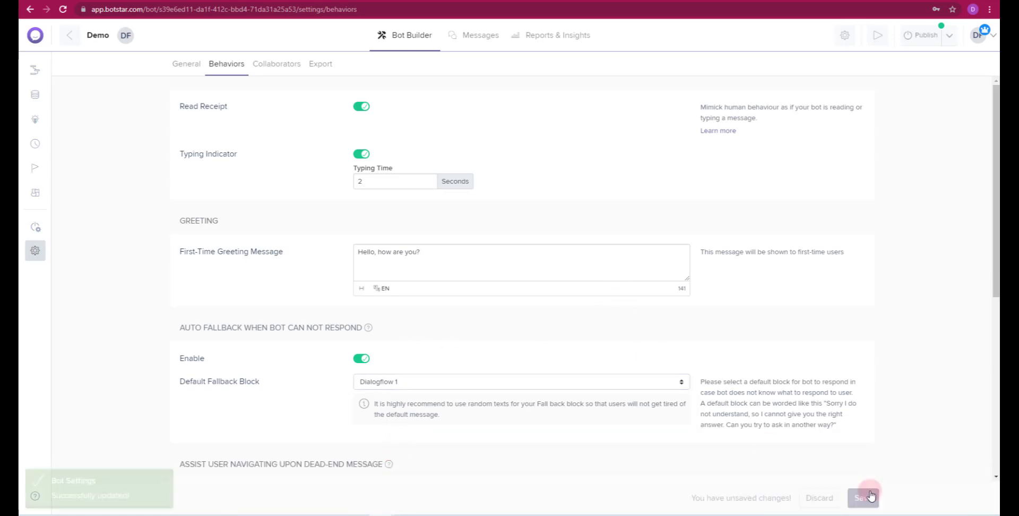
- Return to the bot's main flow and update the published Demo bot on its website and Facebook Messenger channels
left_click(411, 34)
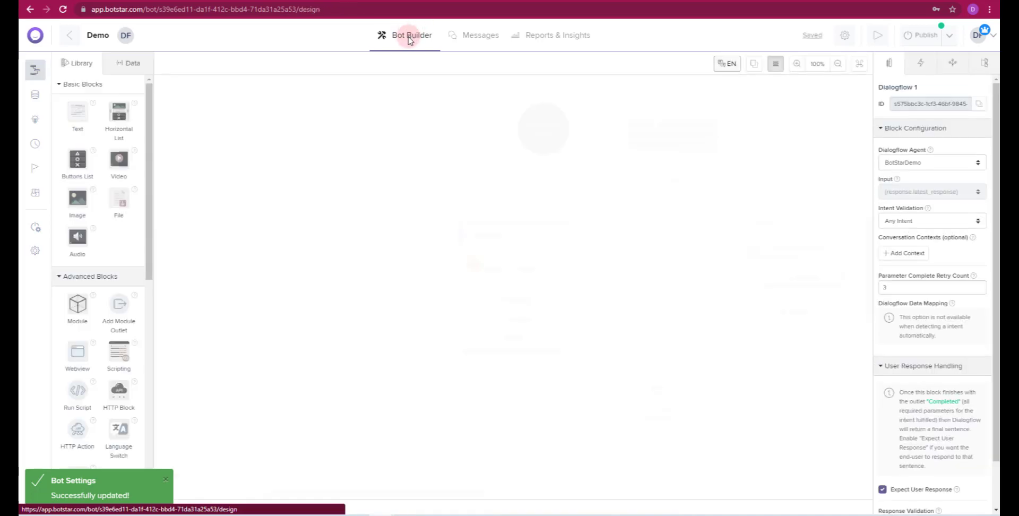
left_click_drag(693, 336, 395, 318)
left_click(281, 256)
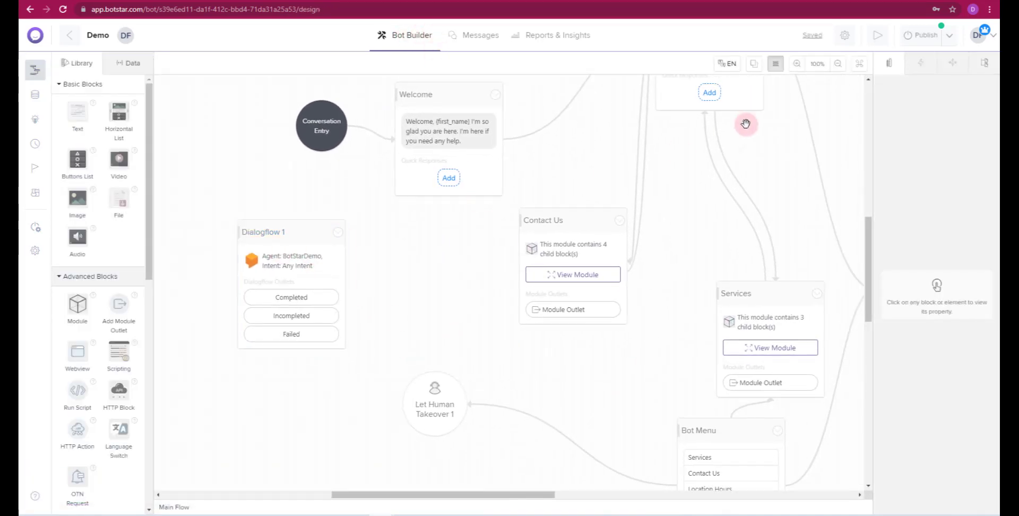
left_click(916, 37)
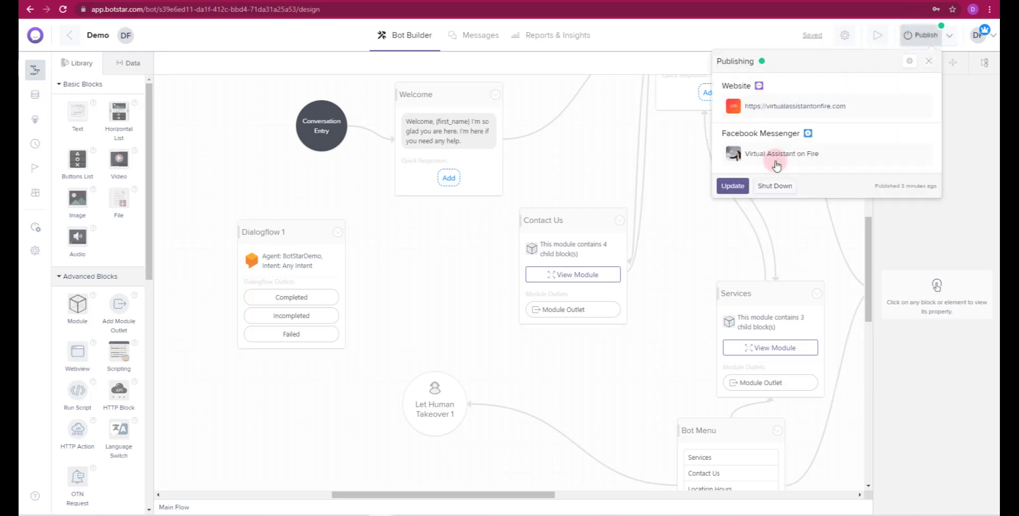
left_click(732, 186)
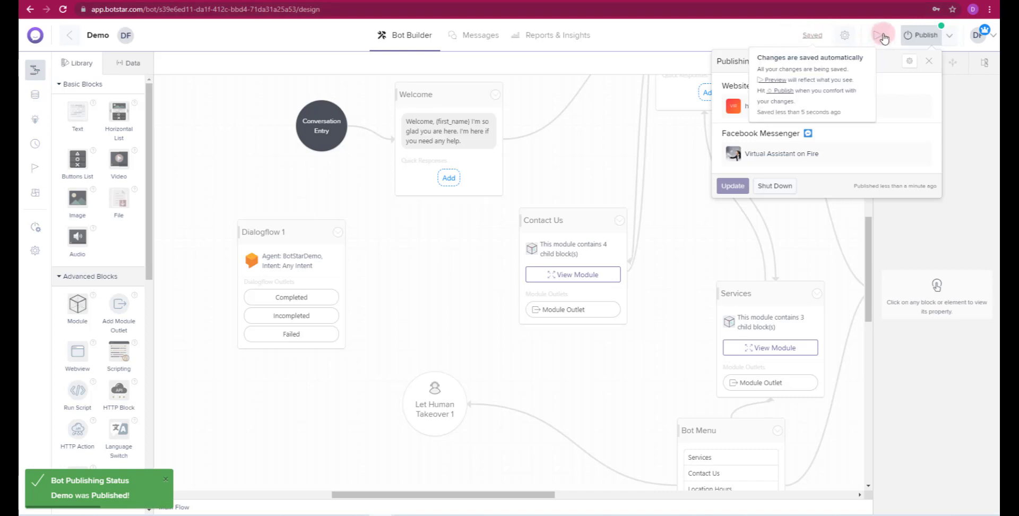
- Start the bot preview and test it with the messages "hello" and "howdy"
left_click(877, 35)
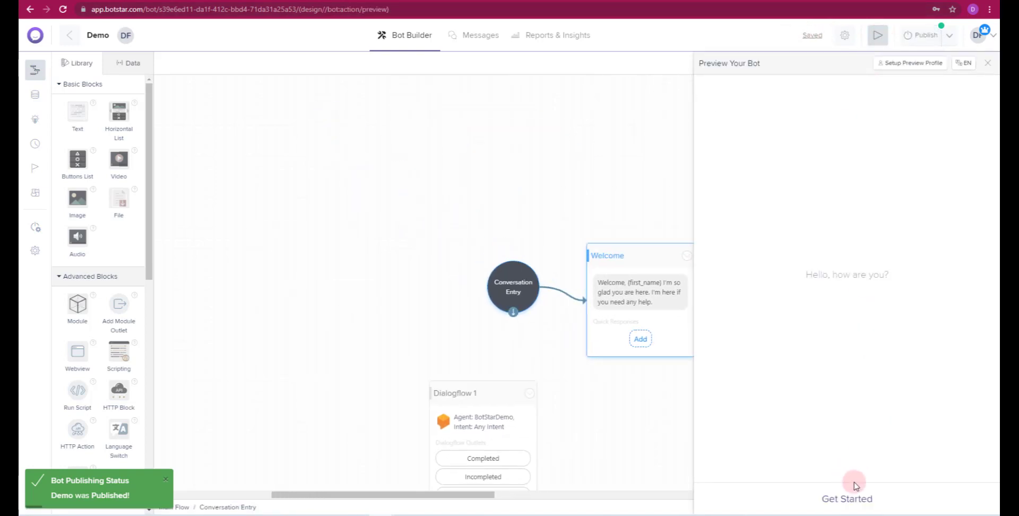
left_click(849, 499)
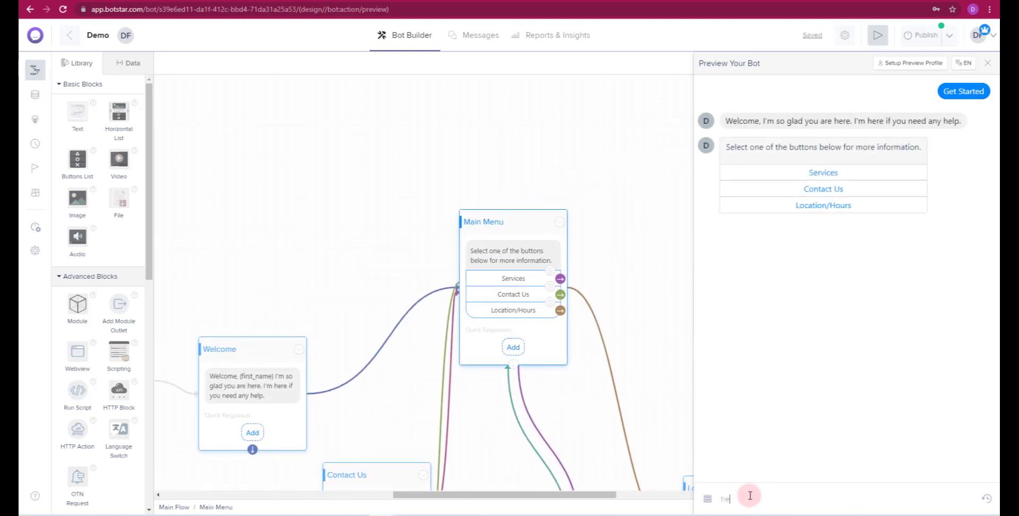
key("Return")
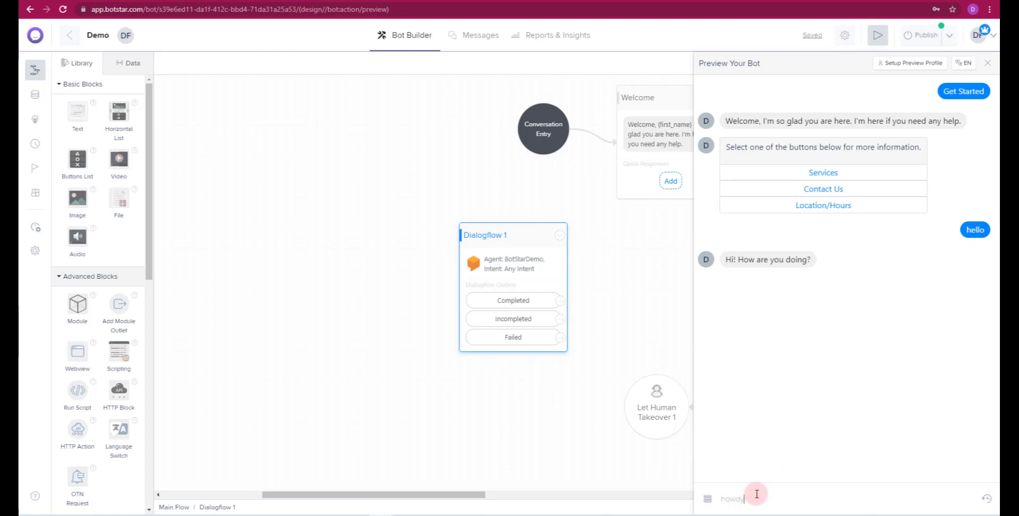
key("Return")
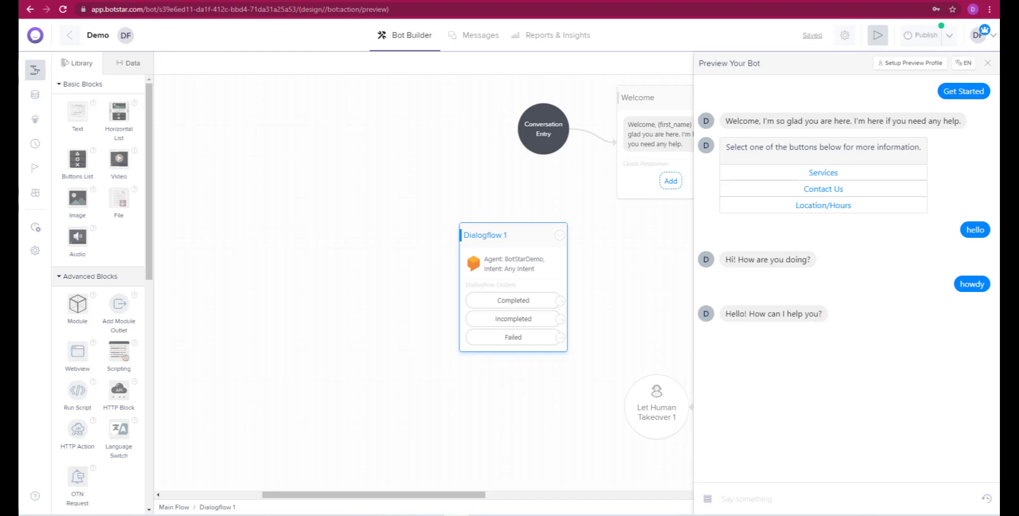
- Switch to Dialogflow, open the Default Fallback Intent and review its training phrases, action and text responses
key("ctrl+Tab")
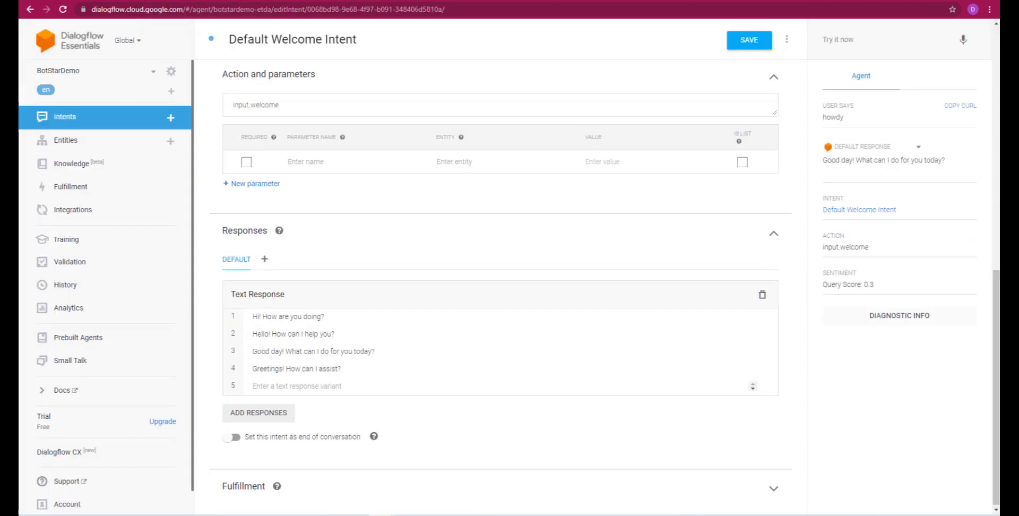
left_click(64, 118)
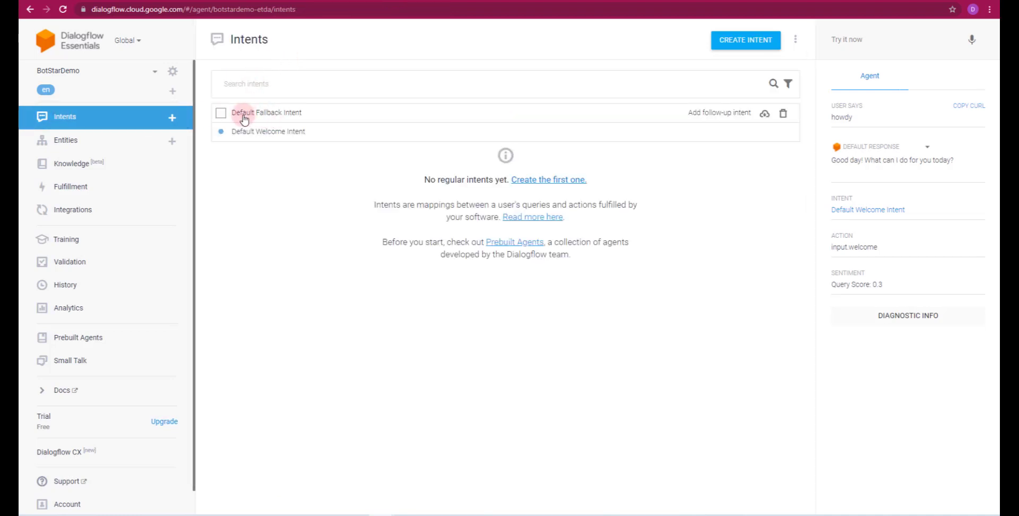
left_click(275, 117)
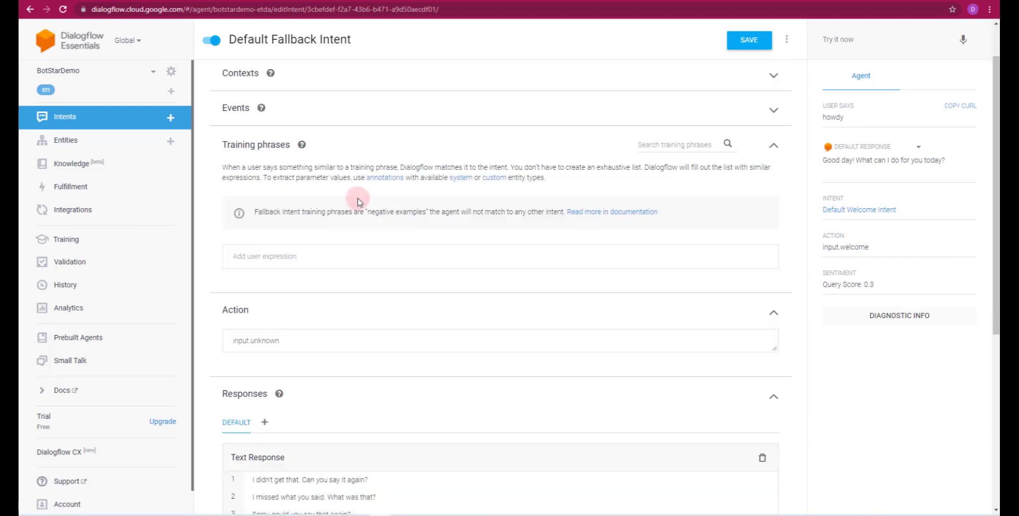
scroll(354, 193, "down", 2)
scroll(355, 193, "down", 2)
scroll(234, 154, "up", 1)
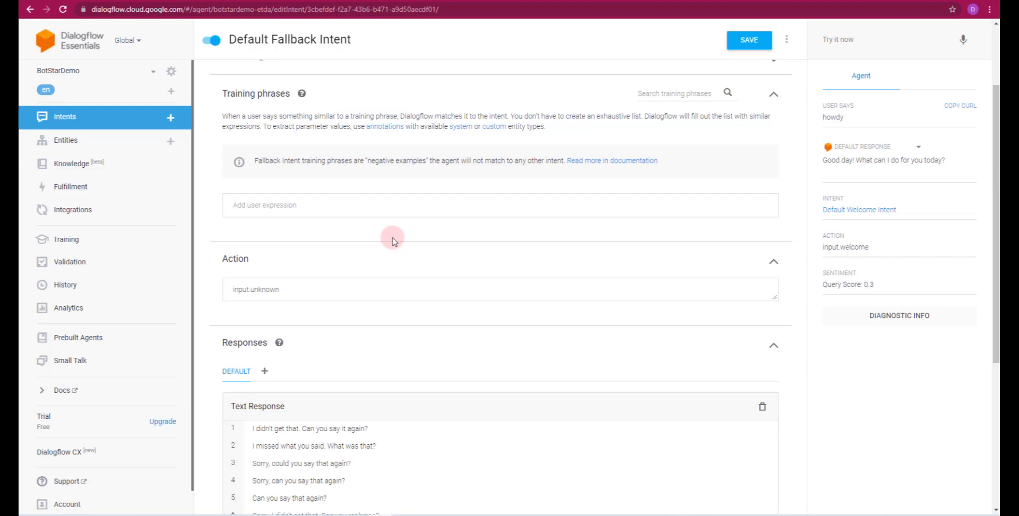
scroll(353, 398, "down", 3)
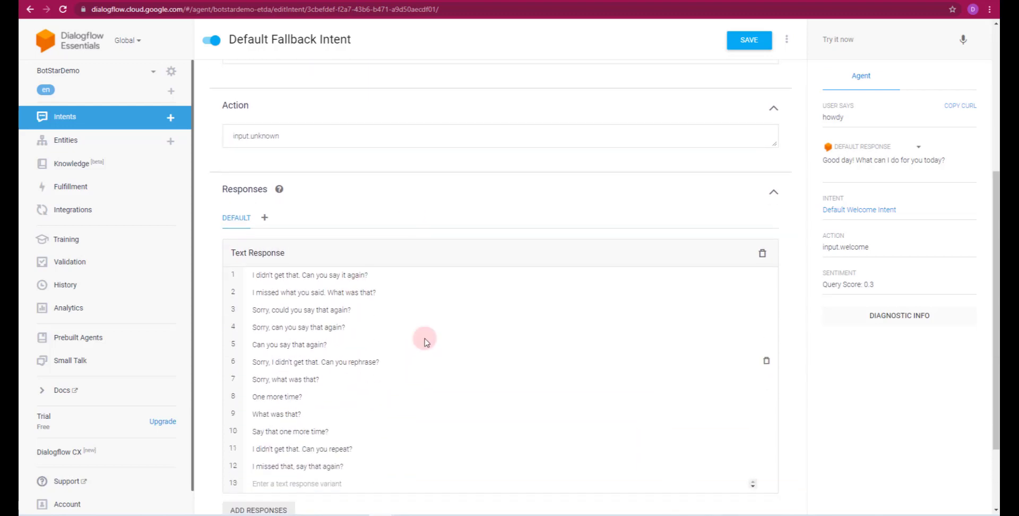
scroll(424, 341, "down", 2)
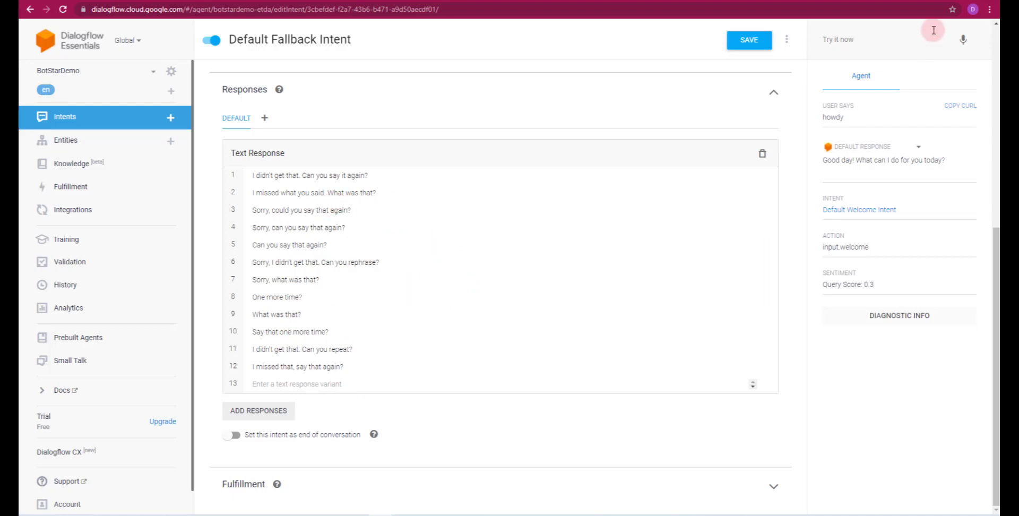
- Test the Dialogflow agent with the message "make an appointment"
type("ma")
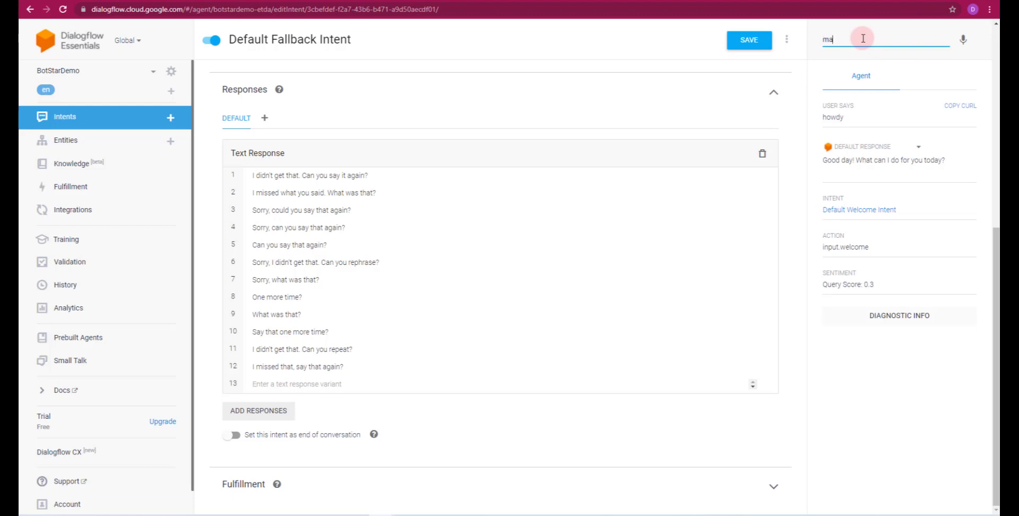
type("ke an appointment")
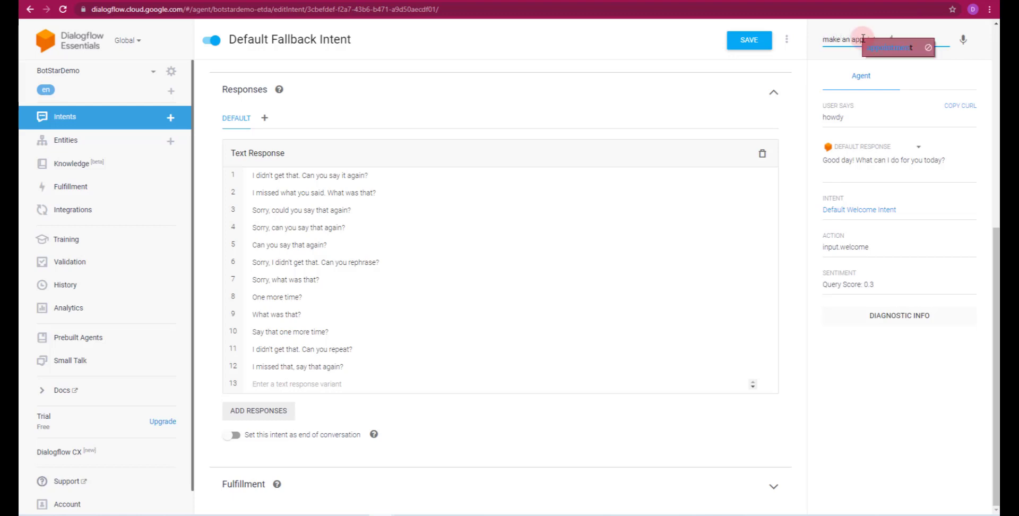
key("Return")
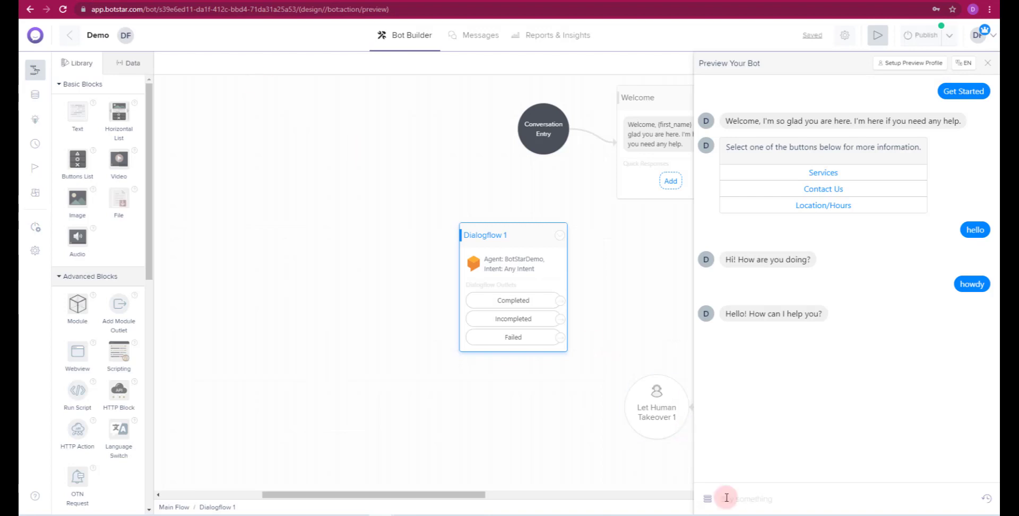
- Send the message "do you sell tshirts" in the BotStar bot preview
type("do")
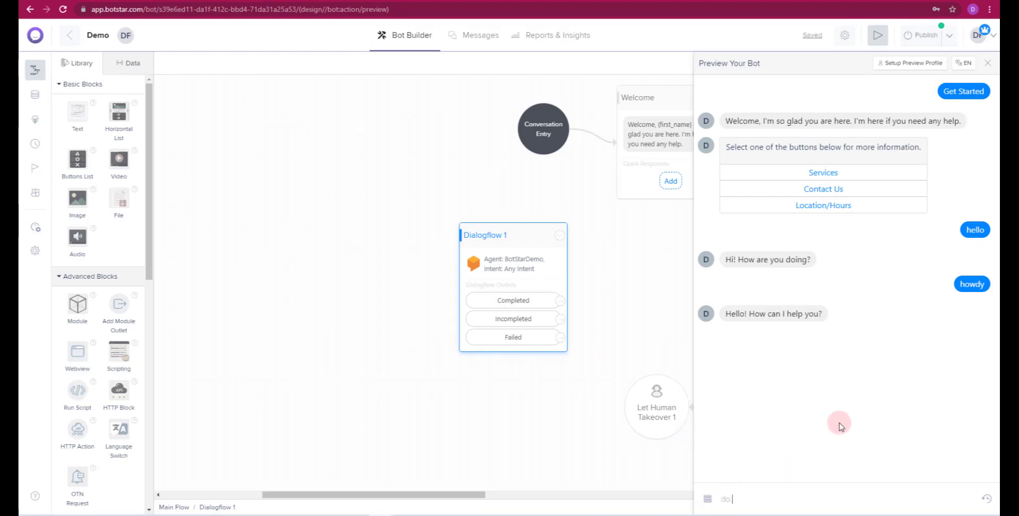
type(" you sell tshirts")
key("Return")
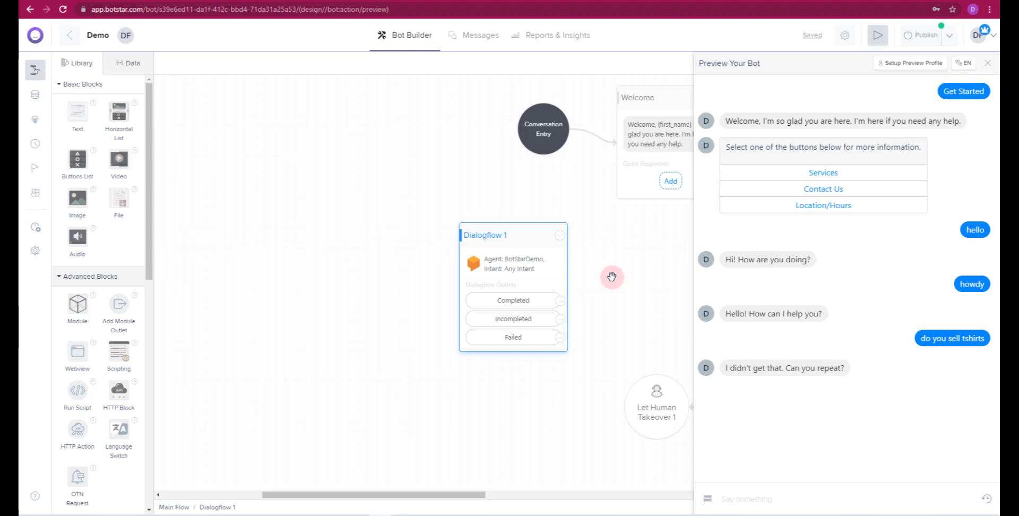
- Switch to Dialogflow, delete the Default Fallback Intent's existing text responses and add an empty text response
key("ctrl+Tab")
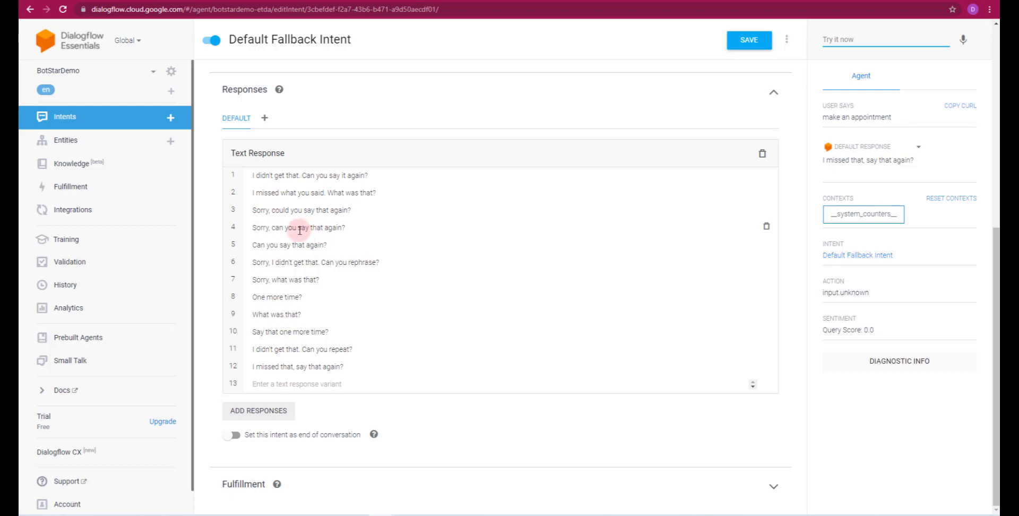
left_click(762, 156)
left_click(238, 409)
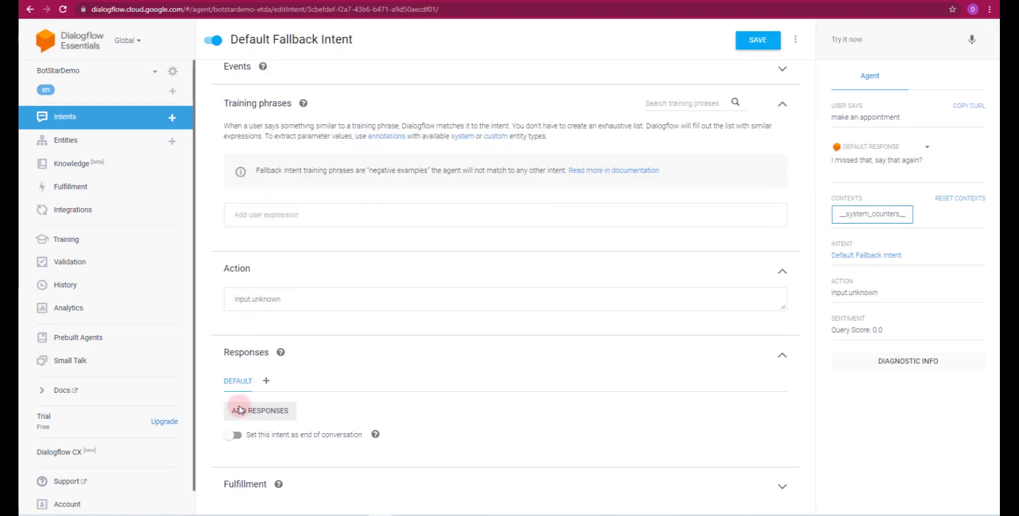
left_click(248, 414)
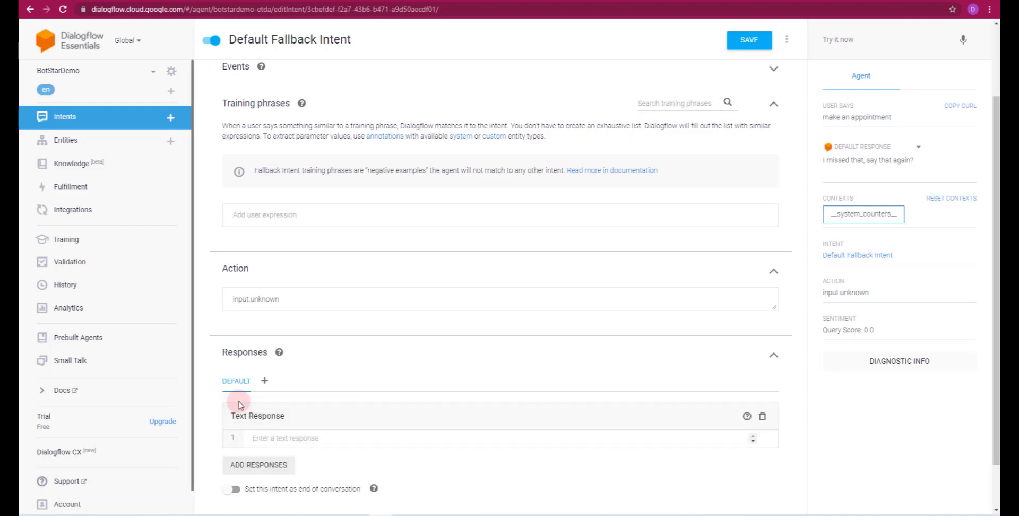
- Enter "I'm sorry, did you want information on one of our services." as the Default Fallback Intent's first text response
left_click(257, 438)
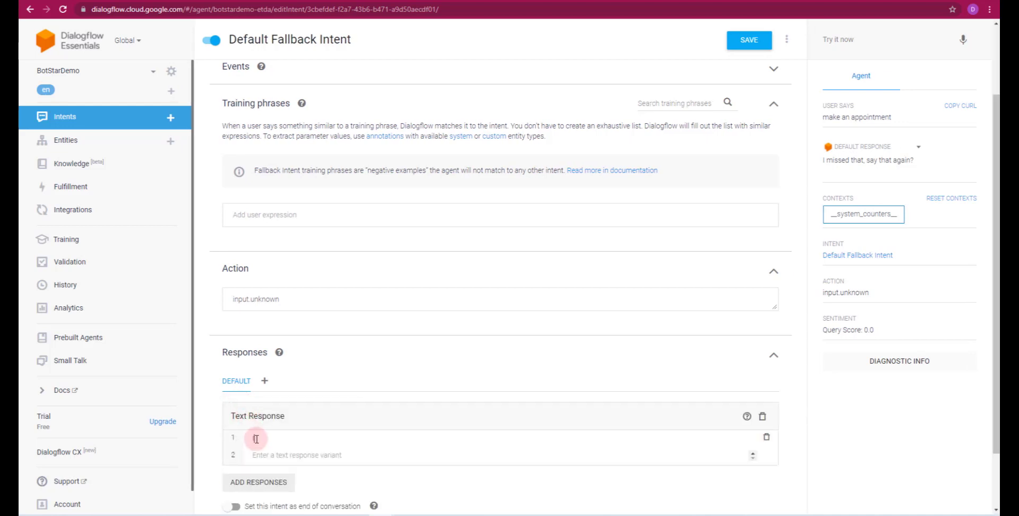
type("I'm sorry, d")
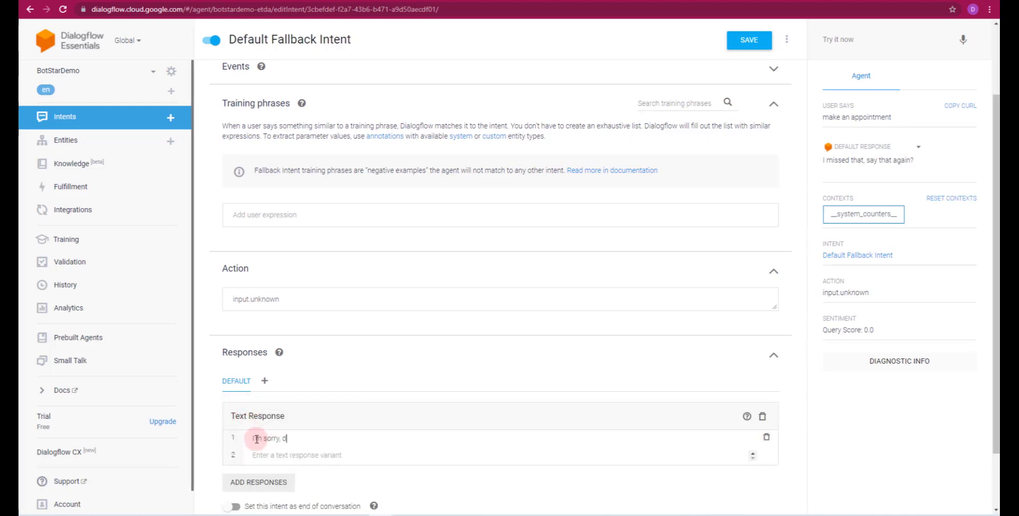
type("id you")
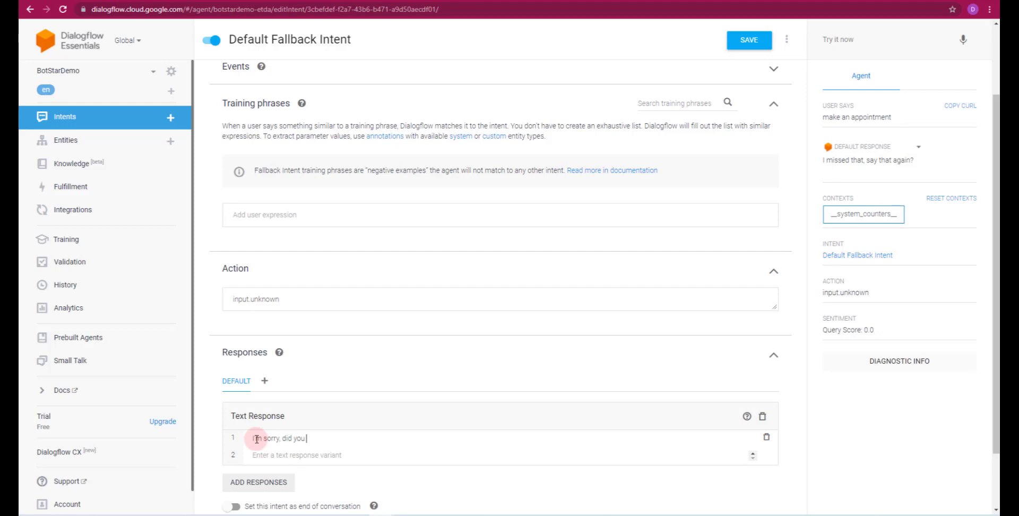
type(" want information on")
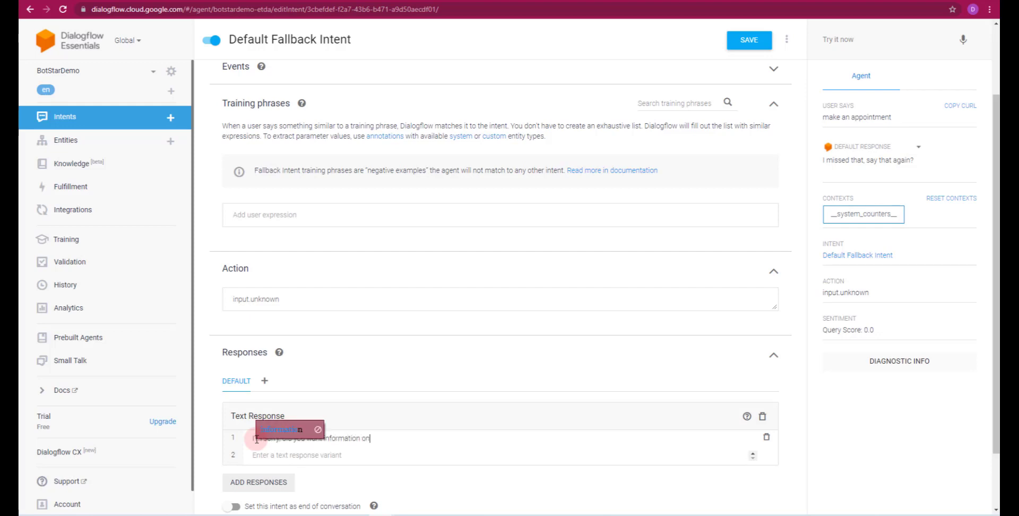
type(" one of our services.")
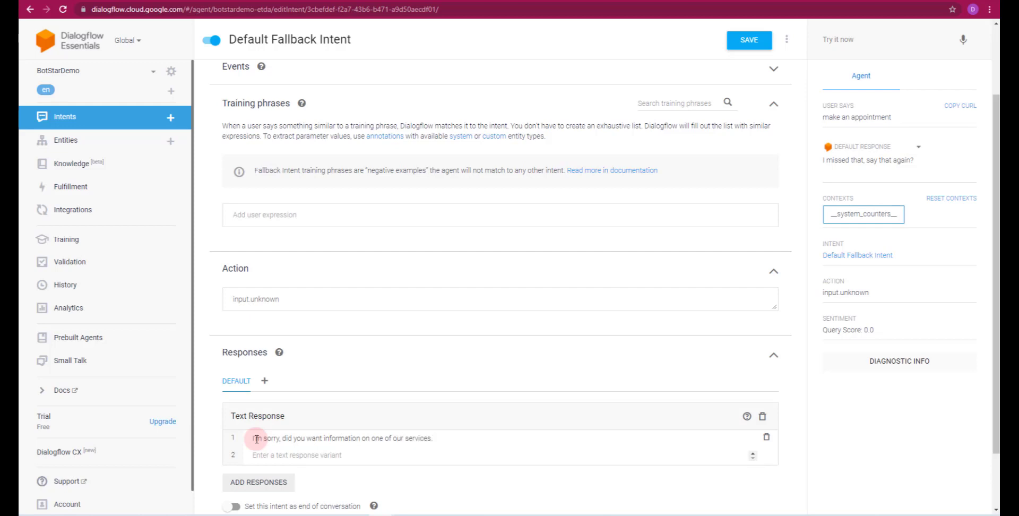
- Add the response variant "I'm not sure what you are asking, did you want to know more about Service1, 2 or 3?" and end the first with a question mark
key("Return")
type("I'm no")
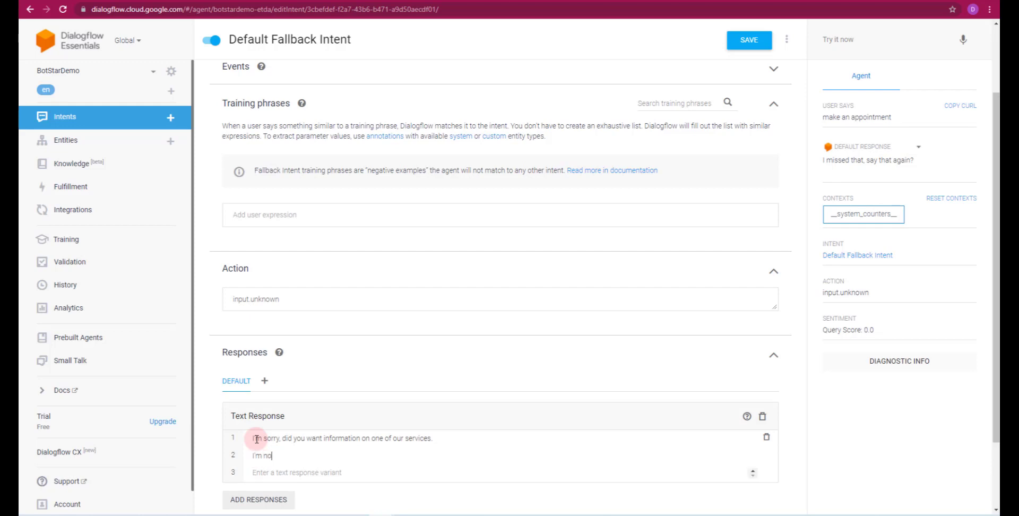
type("t sure what you are asking, did you want to kn")
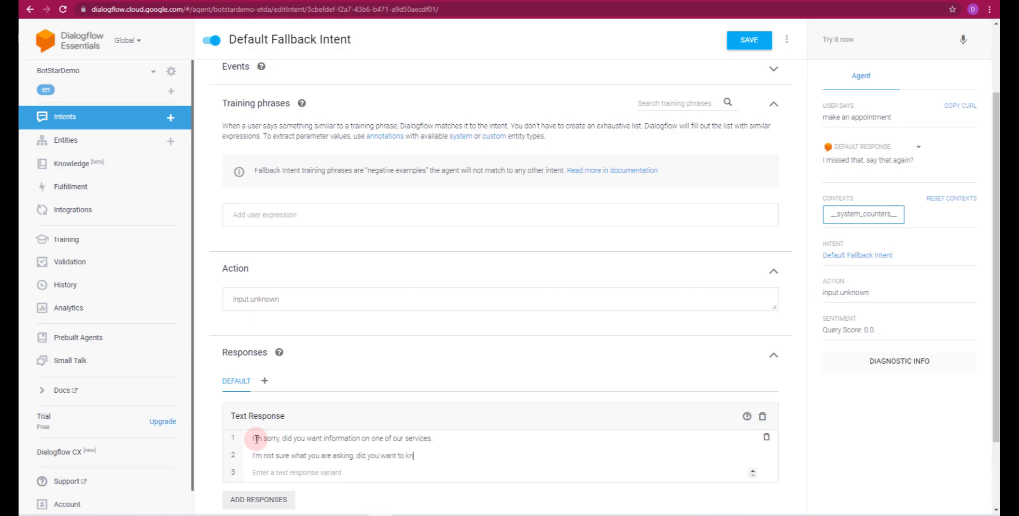
type("ow more about Service1, 2 or 3?")
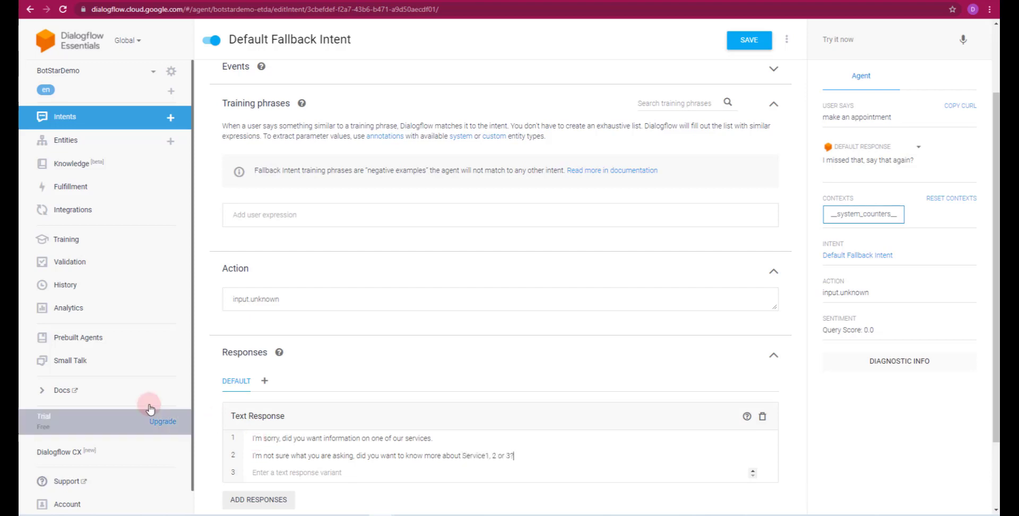
left_click(437, 436)
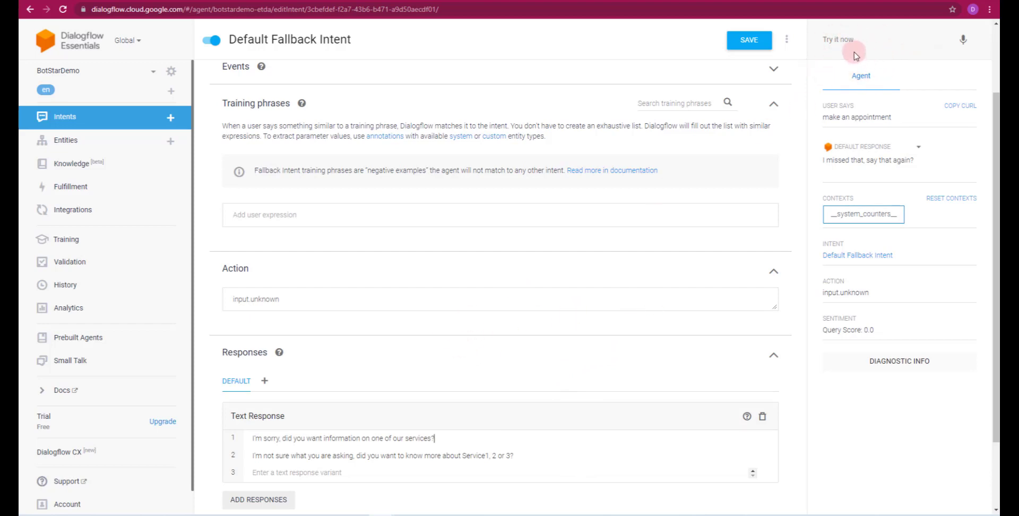
- Test the agent with the message "make an appointment" before saving the edited fallback responses
left_click(874, 38)
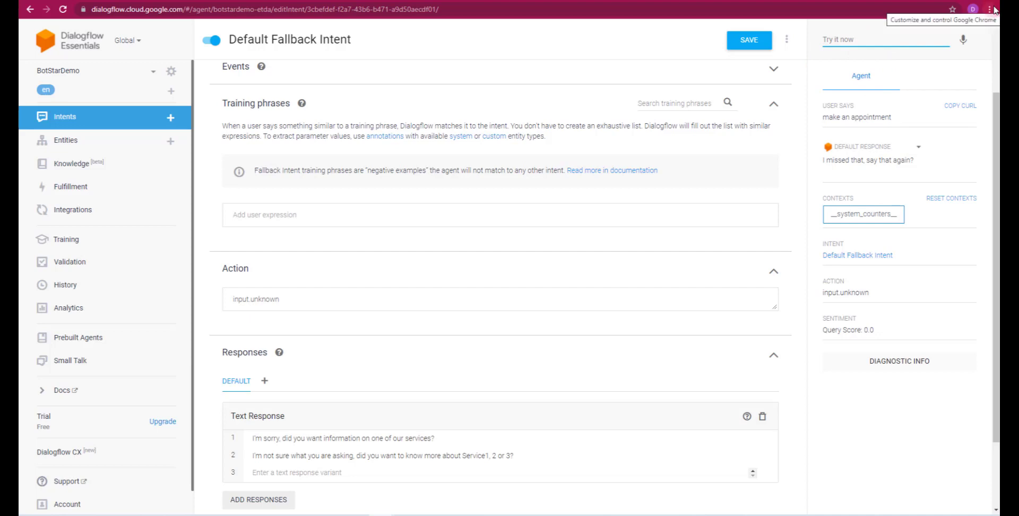
type("make an app")
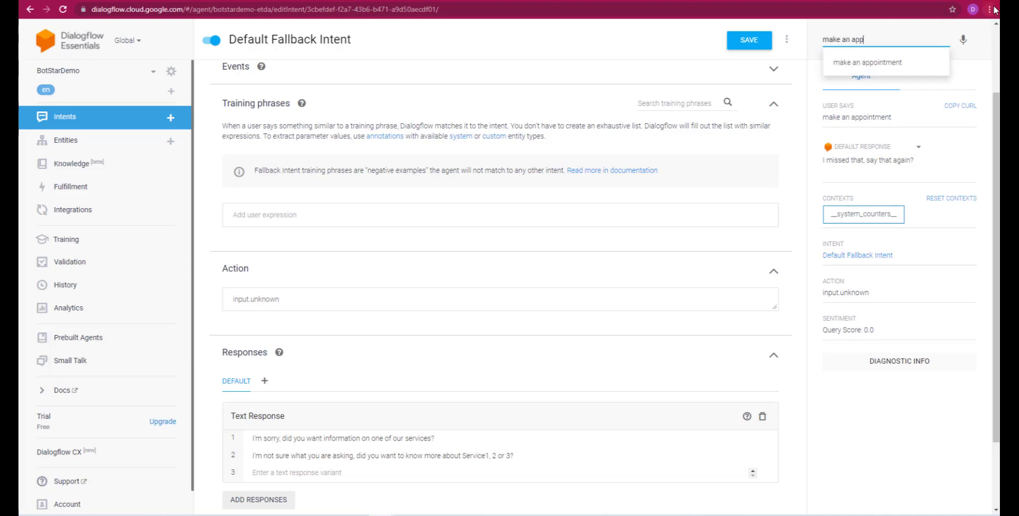
key("Down")
key("Return")
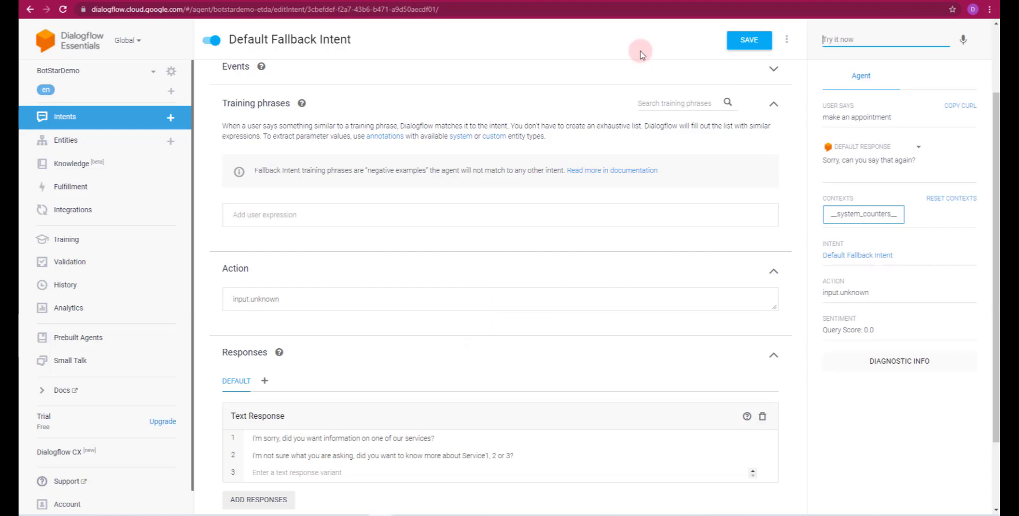
- Save the Default Fallback Intent and retest the agent with "make an appointment"
left_click(753, 41)
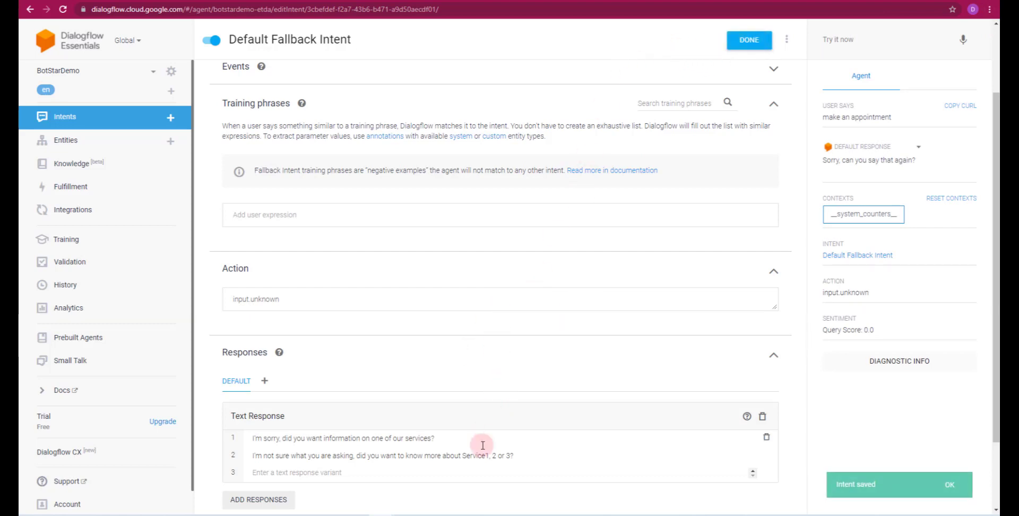
left_click(875, 36)
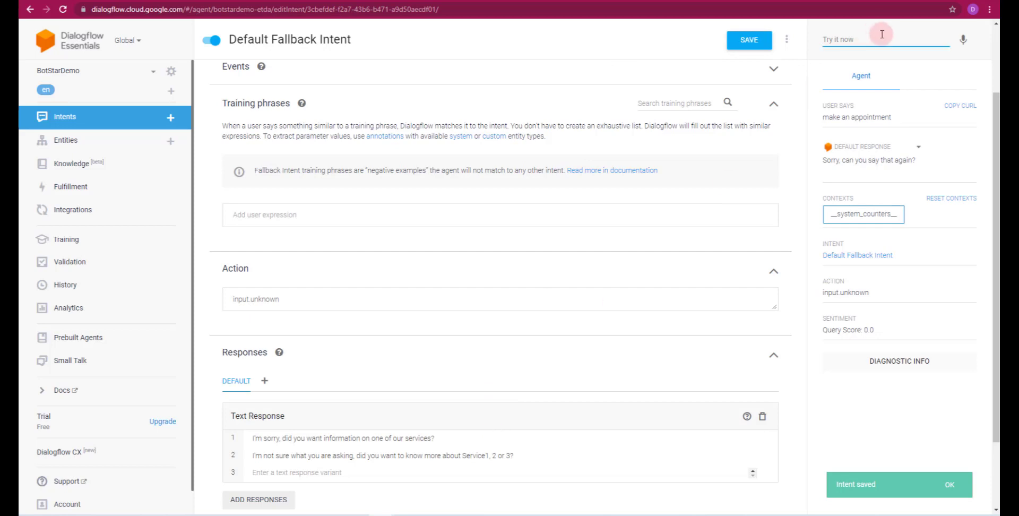
type("make an")
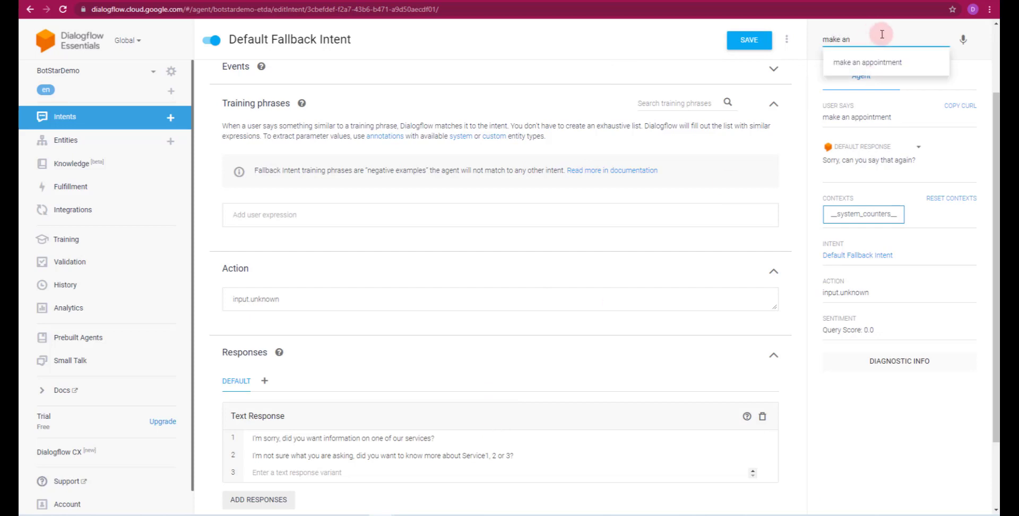
key("Down")
key("Return")
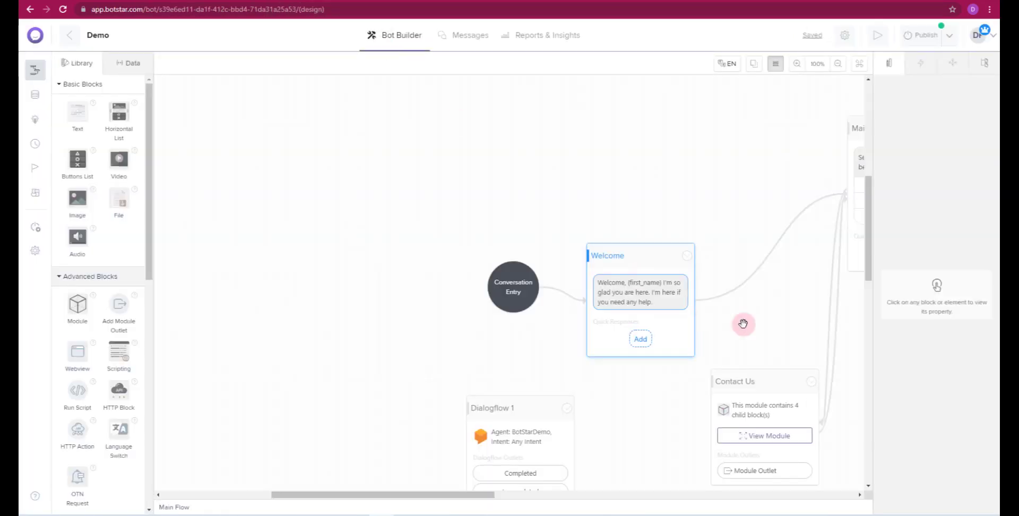
- In BotStar, start a preview of the Demo bot and send it the message "make an appointment"
left_click(877, 35)
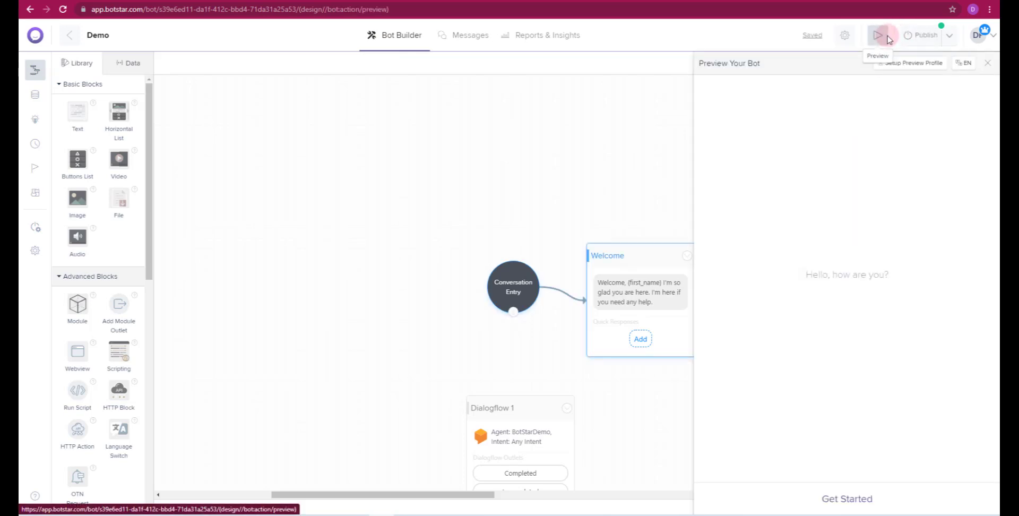
left_click(847, 498)
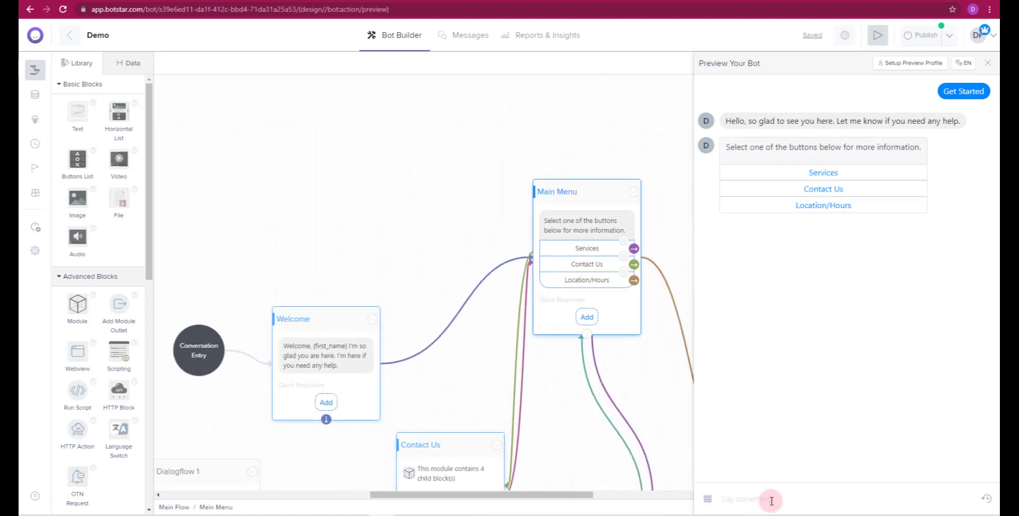
left_click(765, 503)
type("make a")
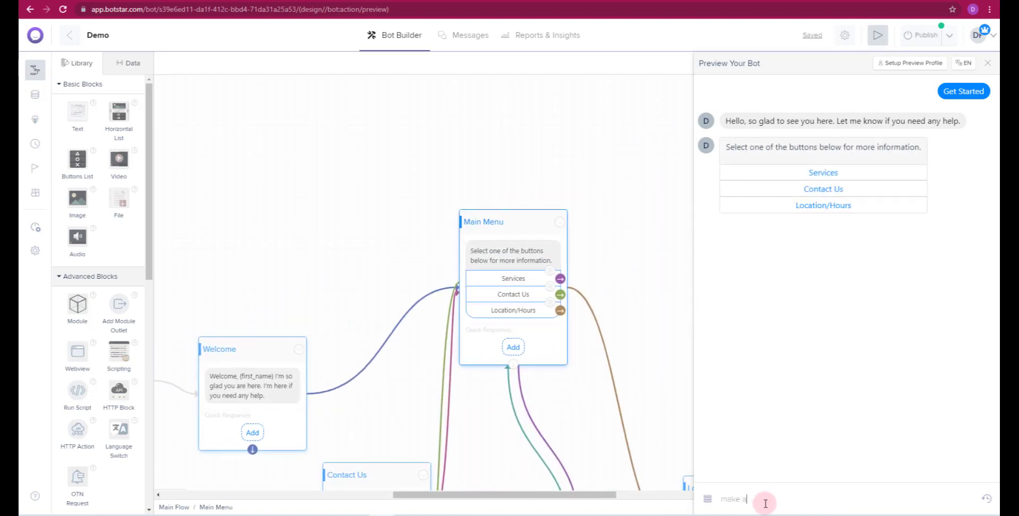
type("n appointment")
key("Return")
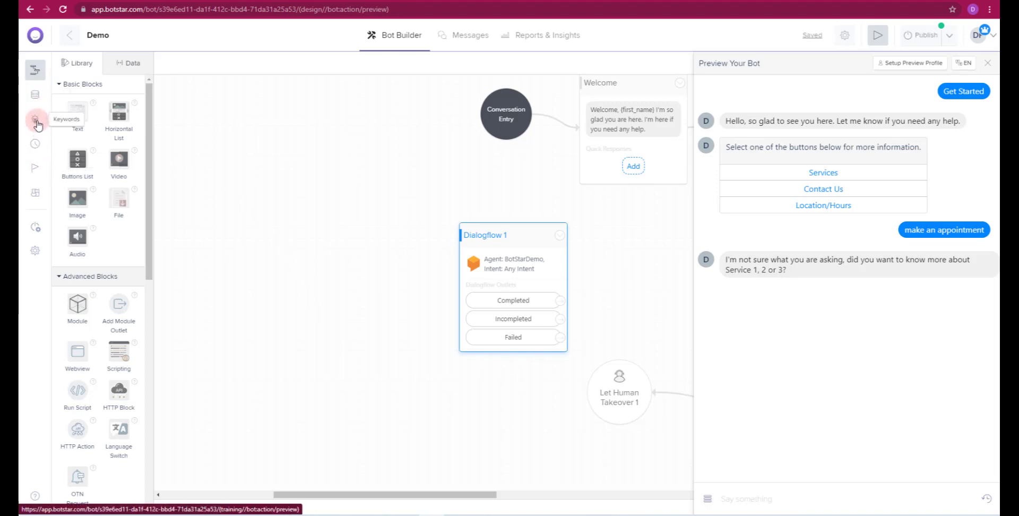
- Open the Demo bot's Keywords page and close the bot preview
left_click(36, 121)
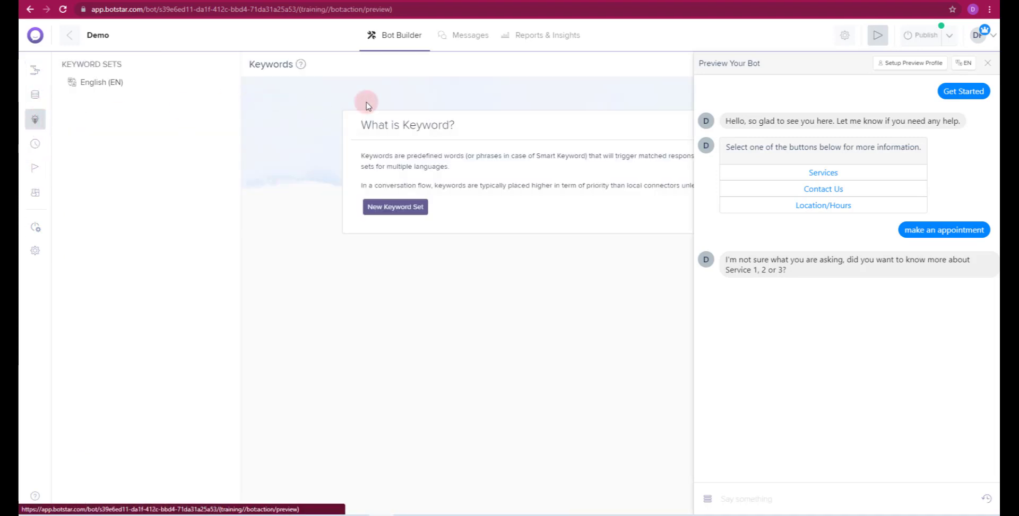
left_click(987, 63)
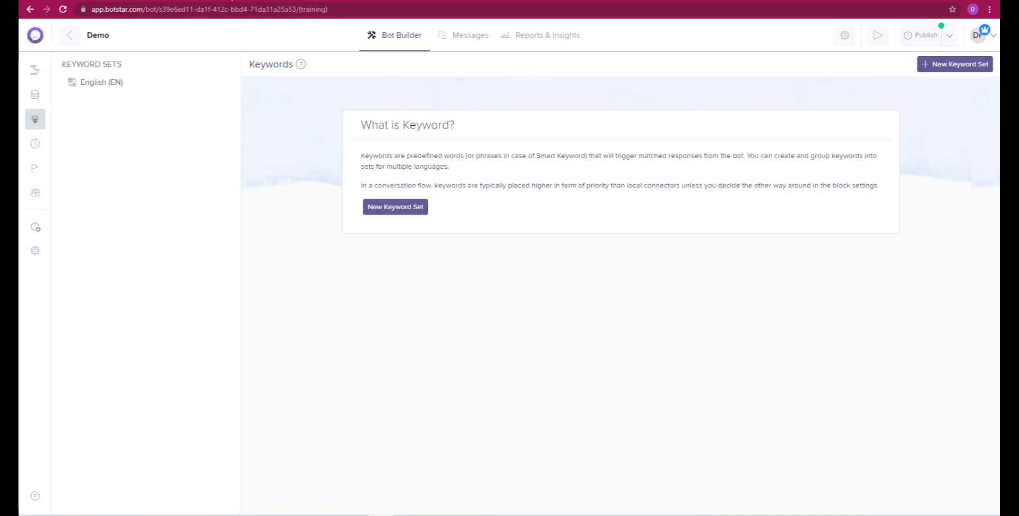
- Switch to Dialogflow, open the BotStarDemo agent's general settings and save them with beta features and APIs enabled
left_click(207, 1)
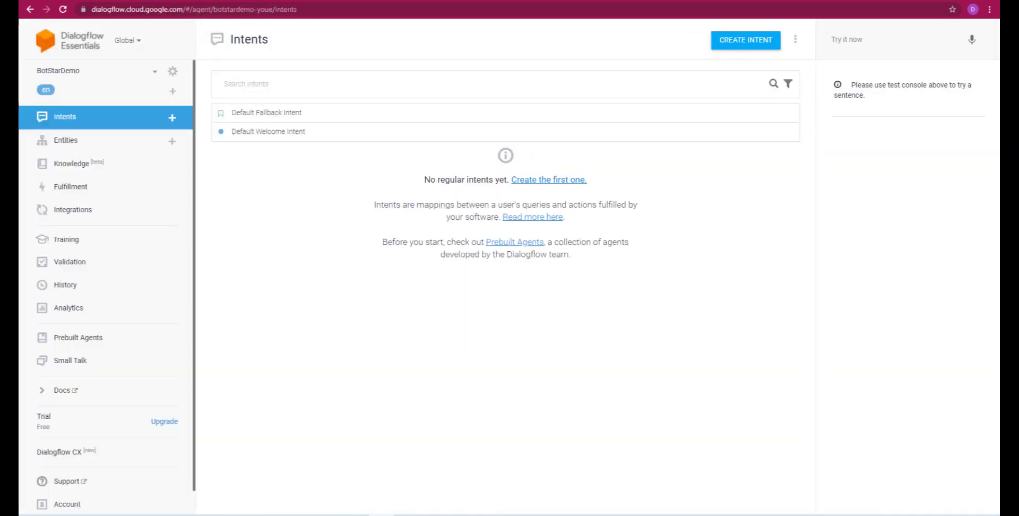
left_click(74, 171)
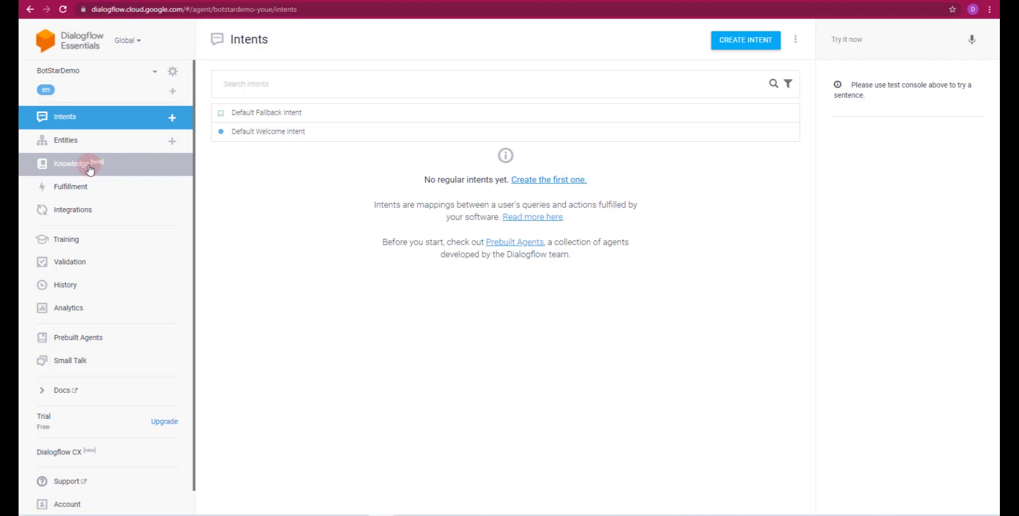
left_click(173, 74)
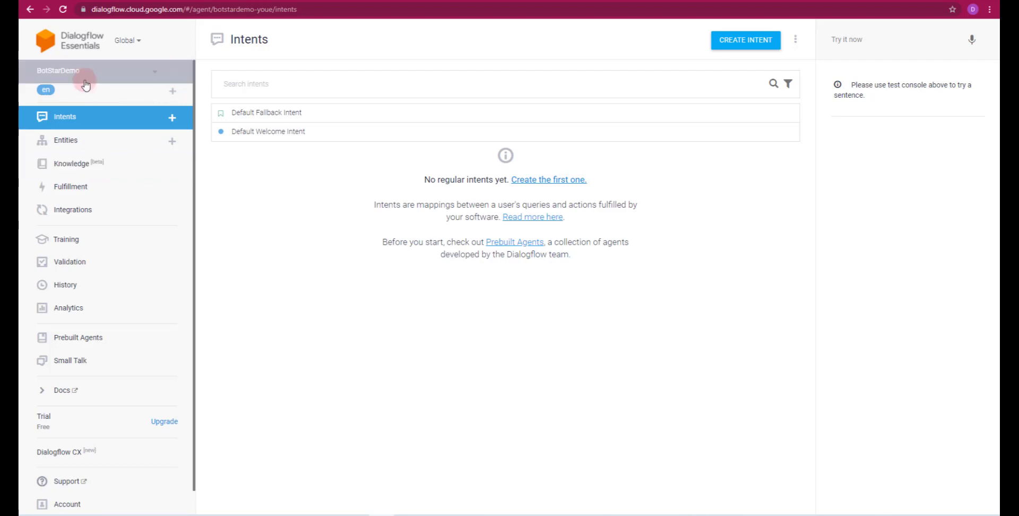
left_click(174, 75)
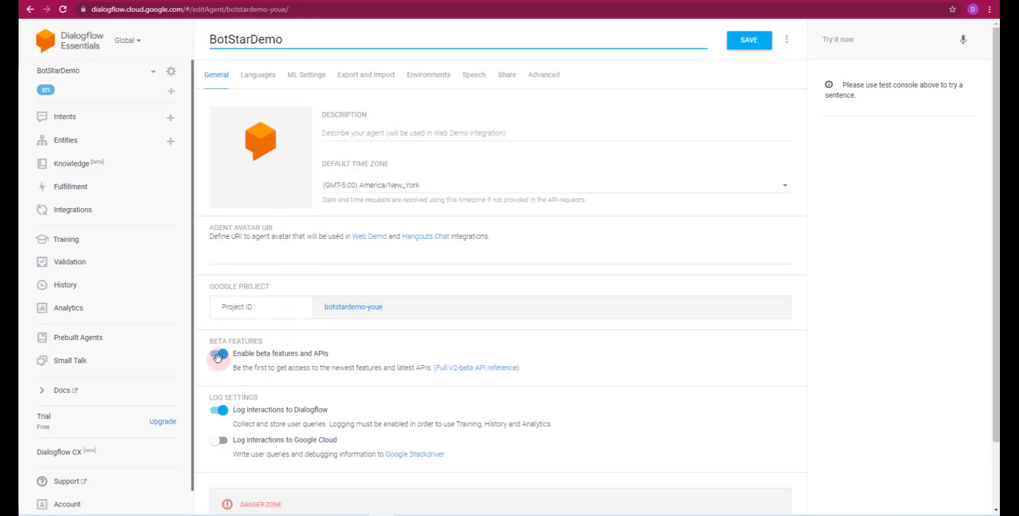
left_click(64, 169)
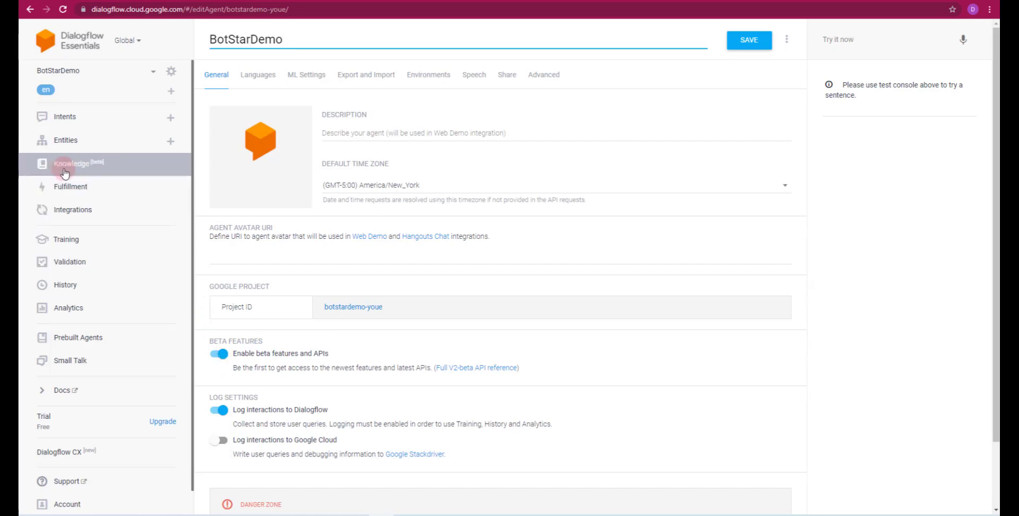
left_click(97, 170)
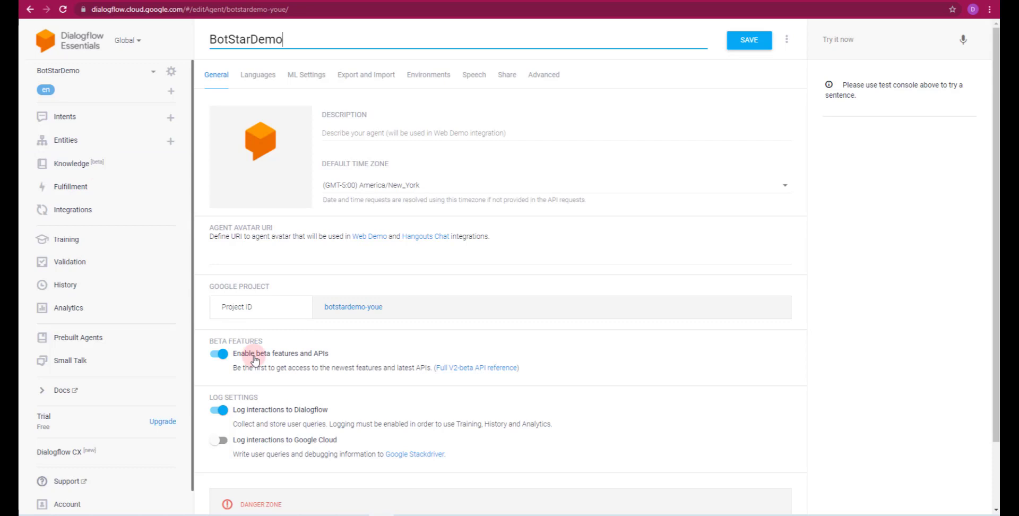
left_click(746, 42)
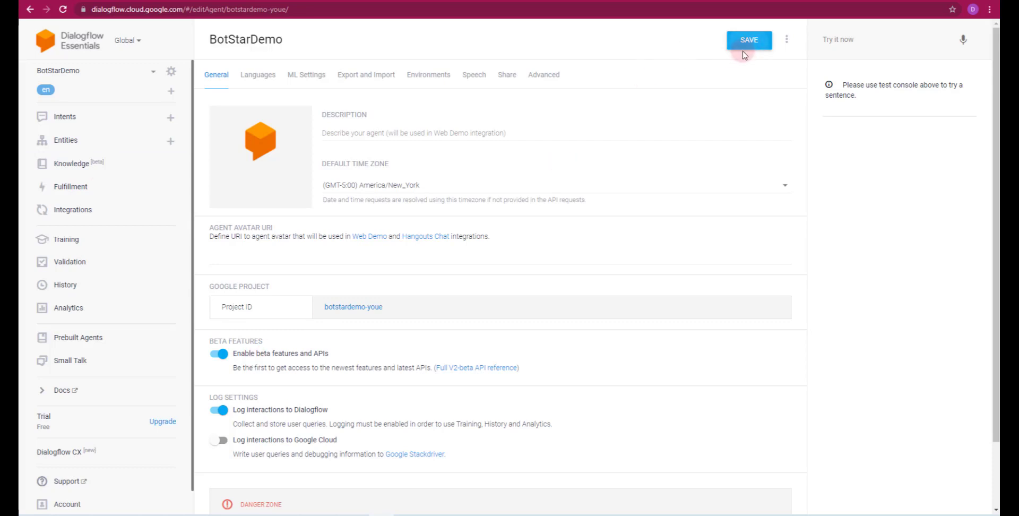
- Create a knowledge base named FAQ for the BotStarDemo agent and save it
left_click(75, 167)
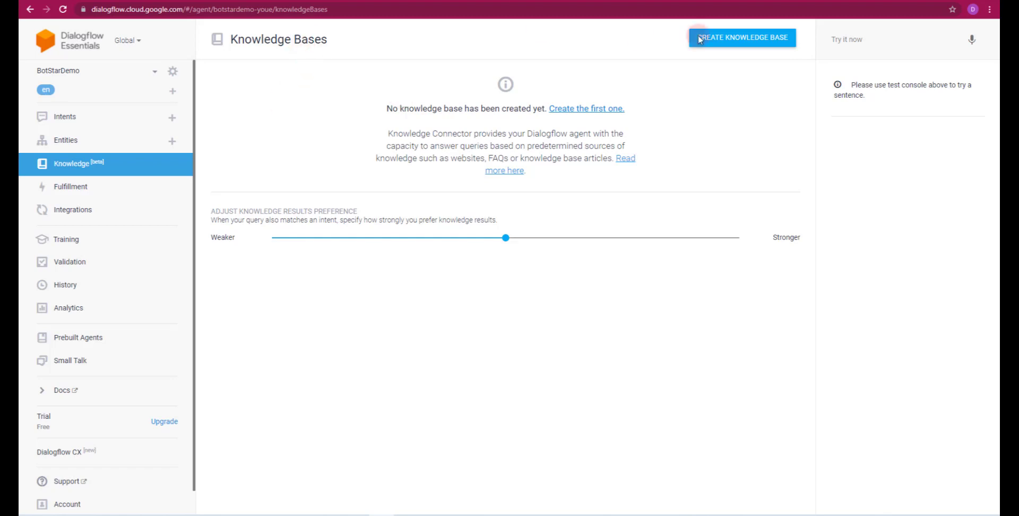
left_click(754, 43)
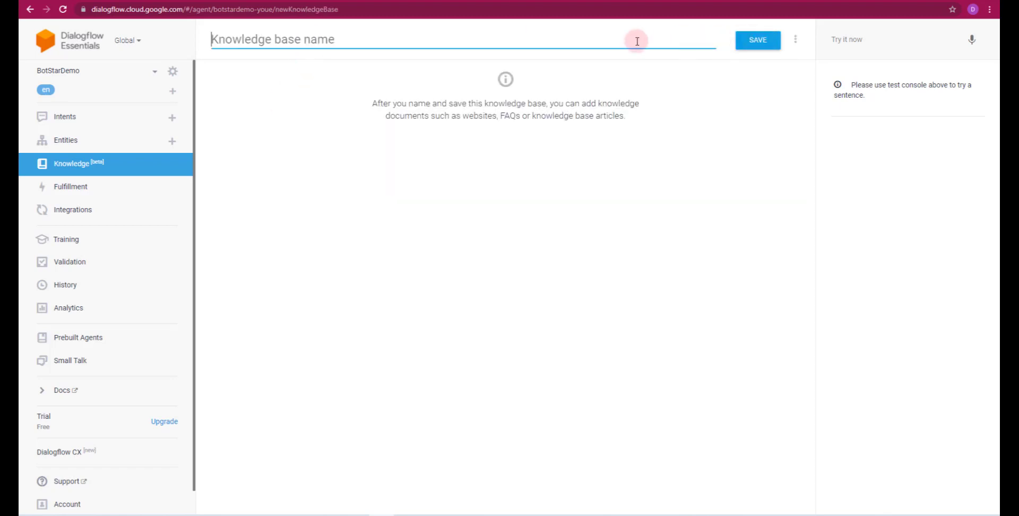
left_click(355, 43)
type("FA")
left_click(225, 90)
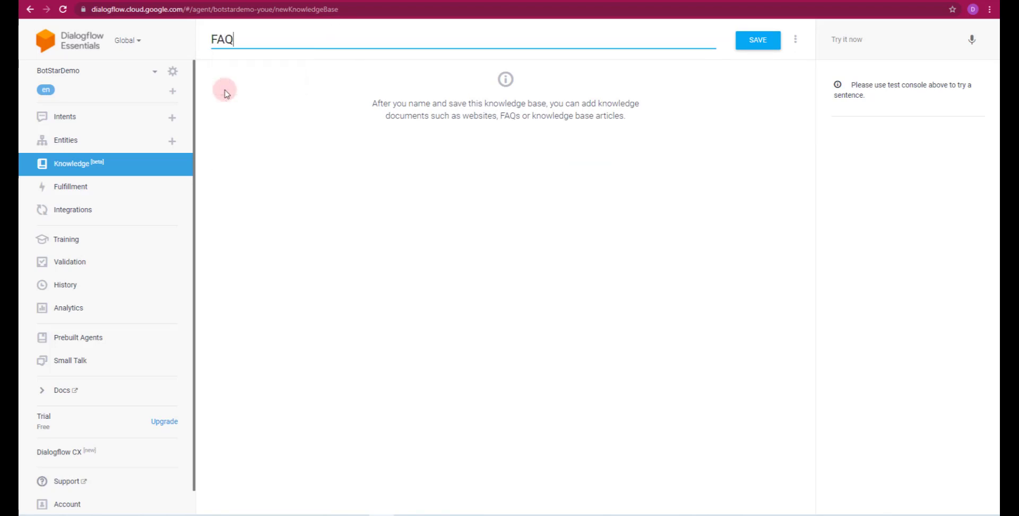
left_click(753, 52)
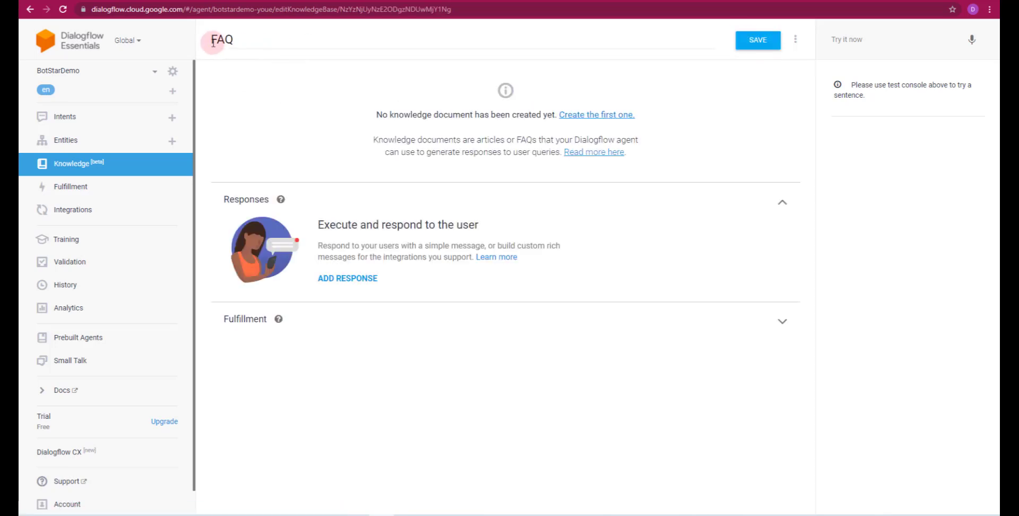
- Start the first document of the FAQ knowledge base, naming it RecycleFAQ with knowledge type FAQ and MIME type text/html
left_click(236, 42)
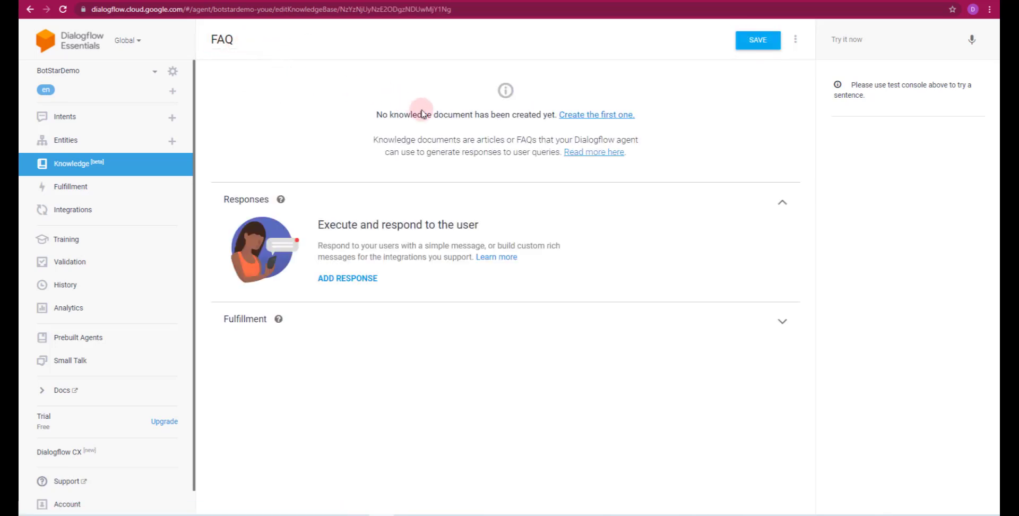
left_click(604, 115)
left_click(295, 149)
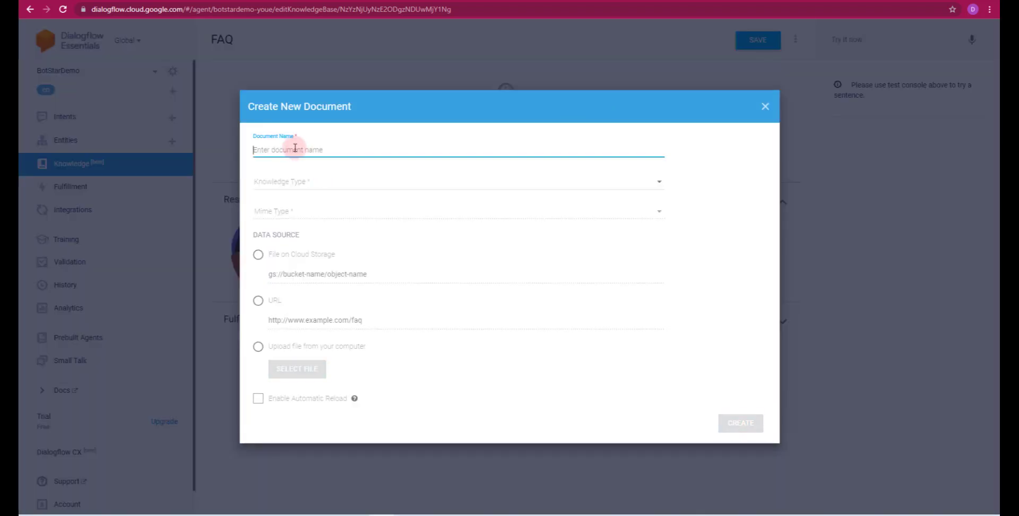
type("RecycleFAQ")
key("Tab")
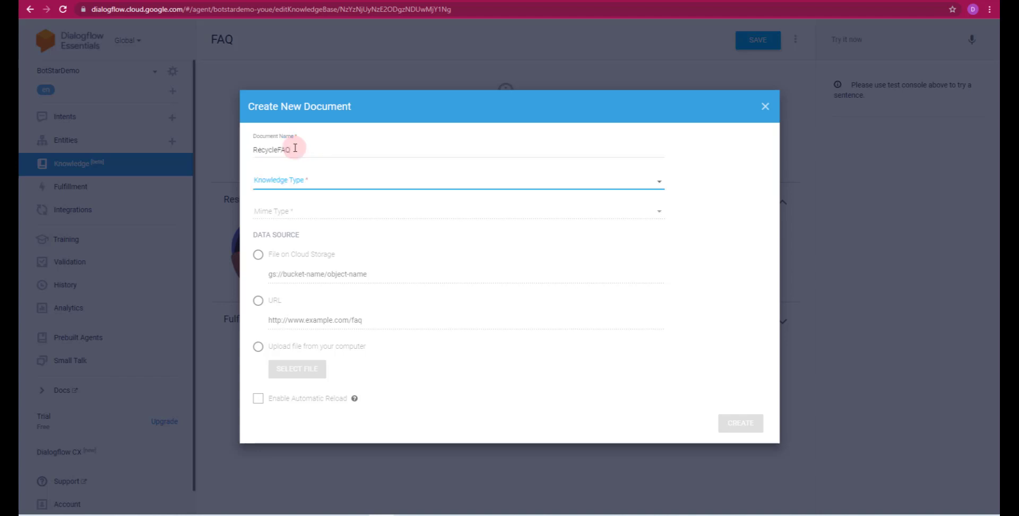
left_click(290, 176)
left_click(261, 186)
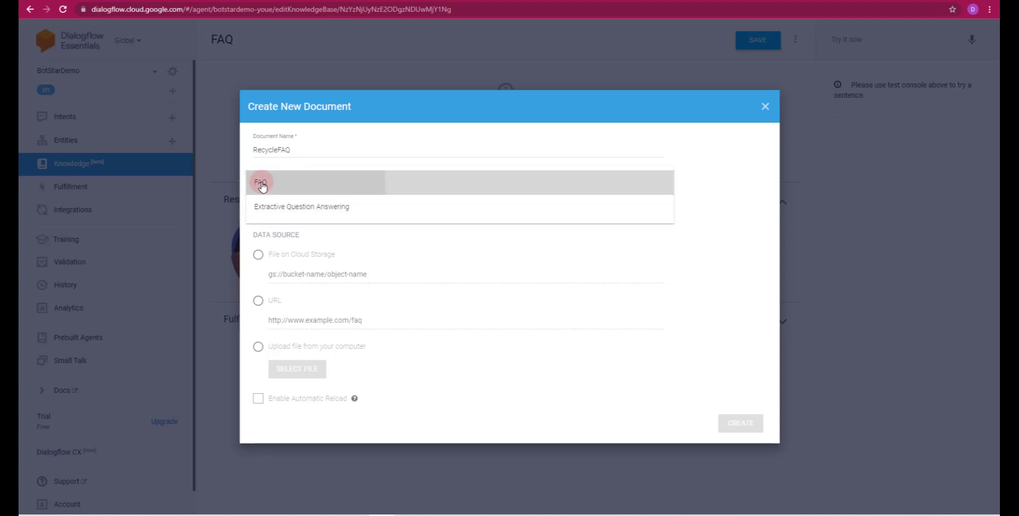
left_click(307, 215)
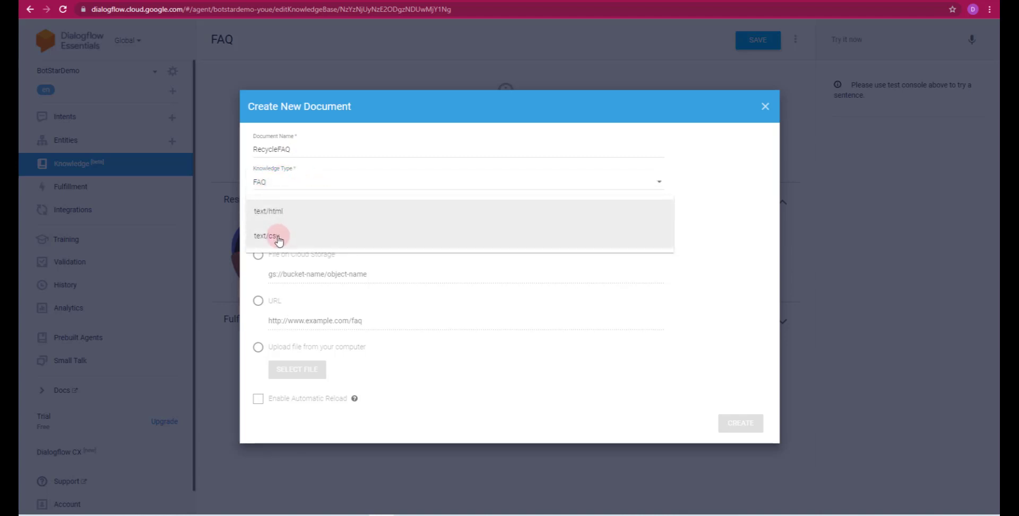
left_click(285, 212)
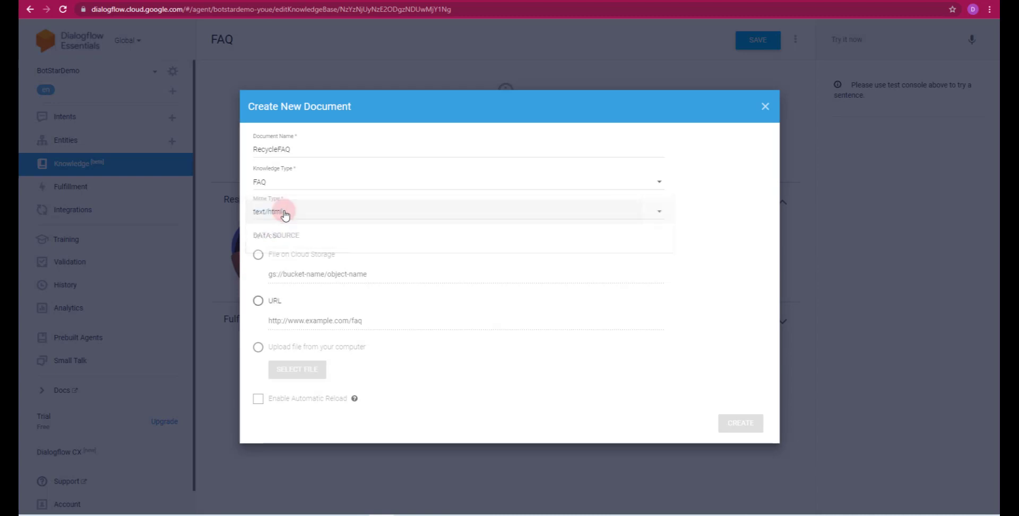
left_click(259, 302)
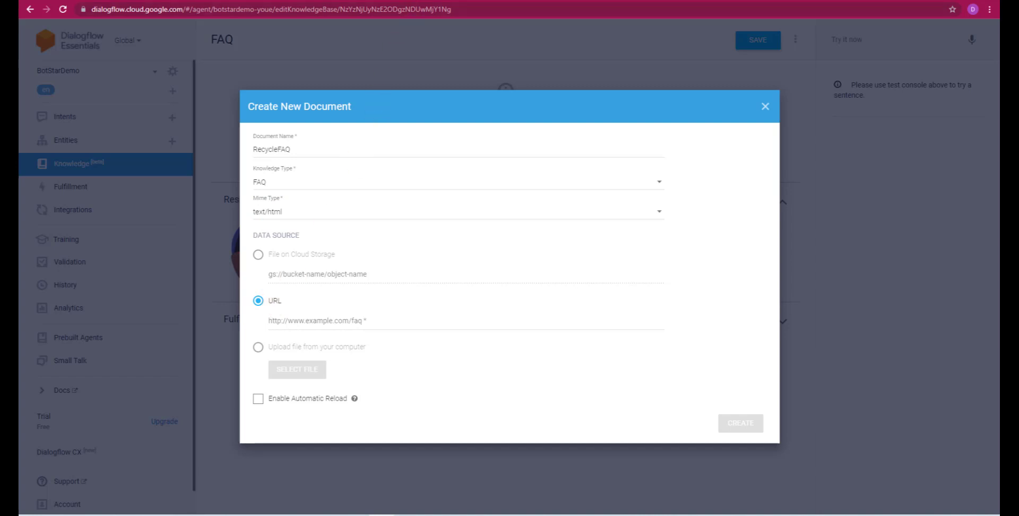
key("ctrl+Tab")
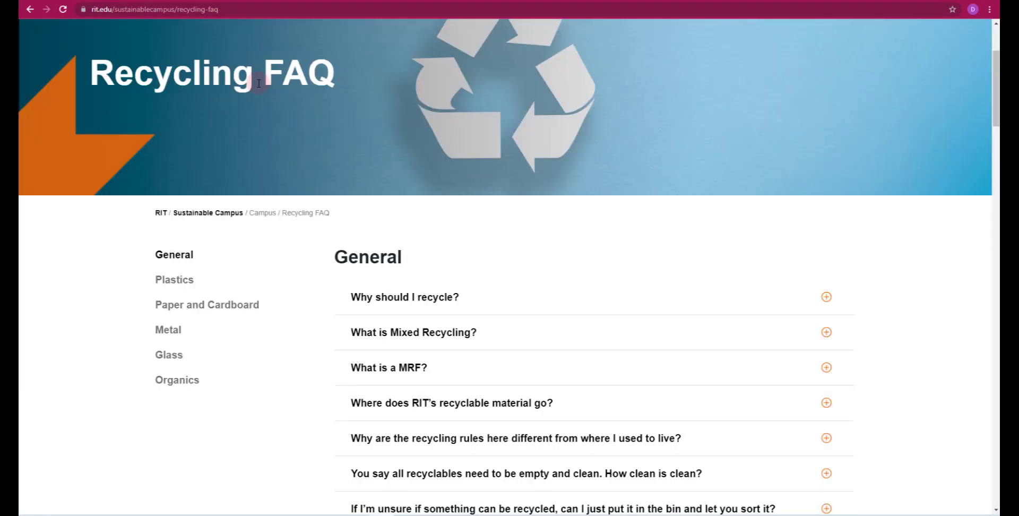
left_click(227, 11)
key("ctrl+c")
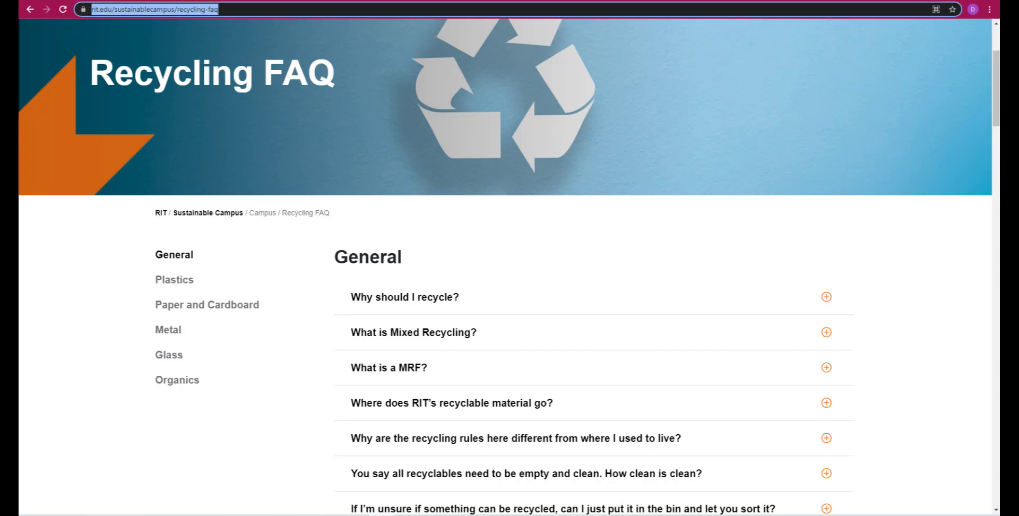
key("ctrl+shift+Tab")
left_click(291, 316)
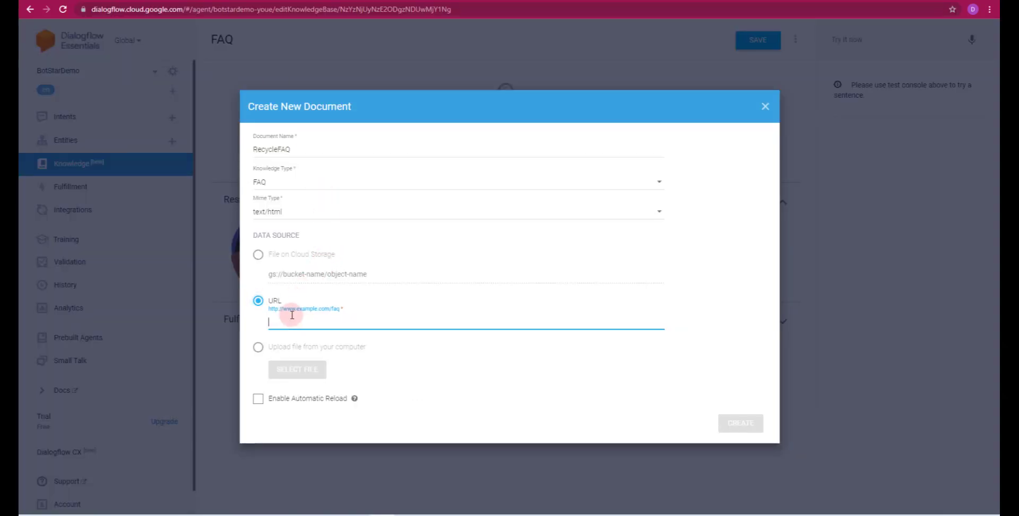
key("ctrl+v")
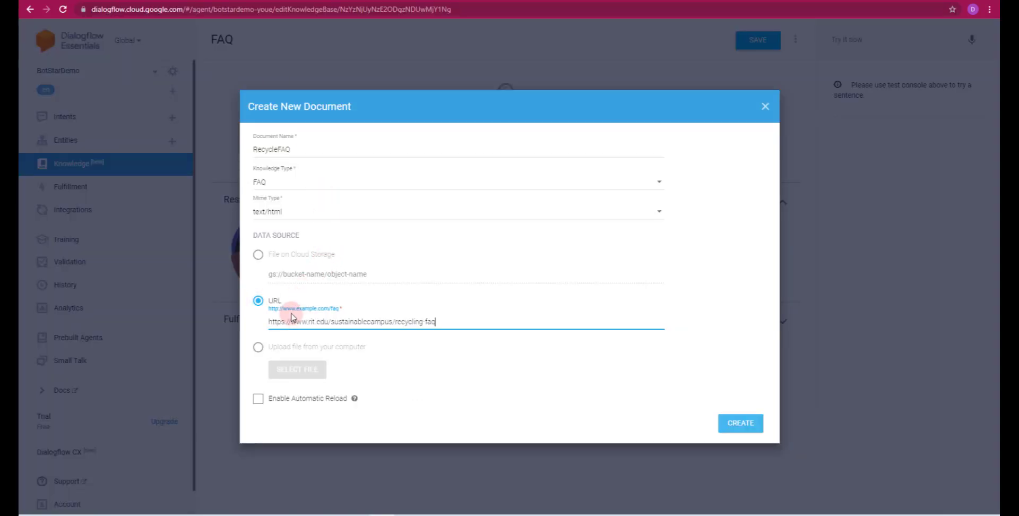
- Enable automatic reload for the RecycleFAQ document and create it
left_click(259, 402)
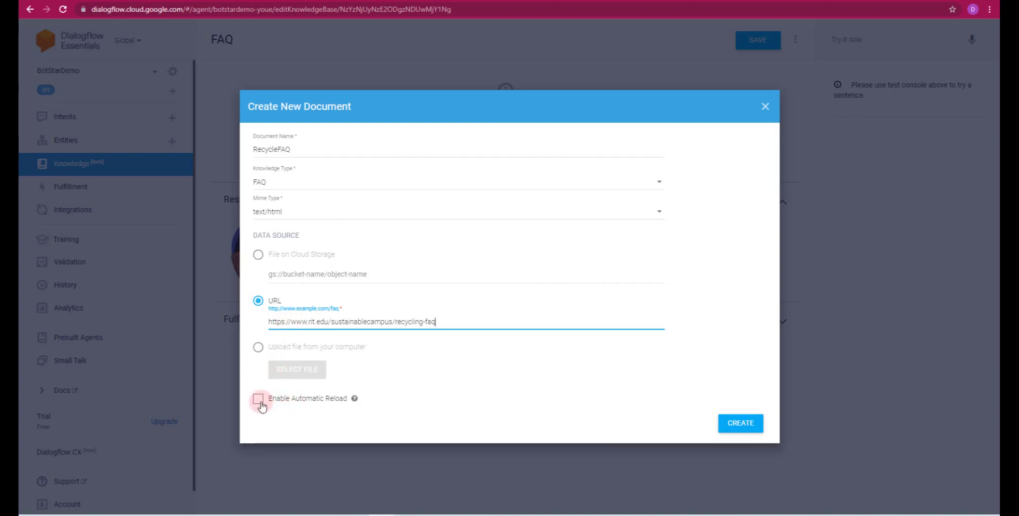
left_click(259, 402)
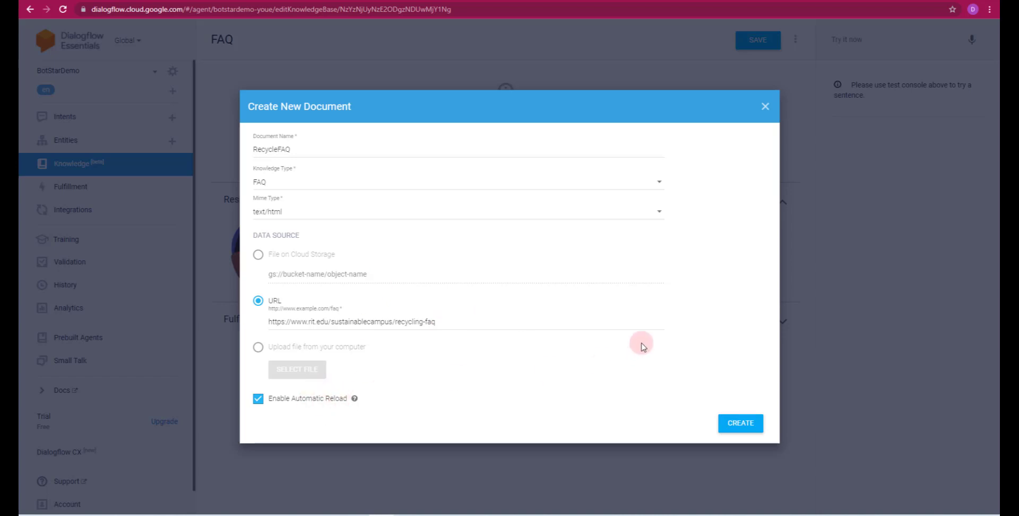
left_click(751, 427)
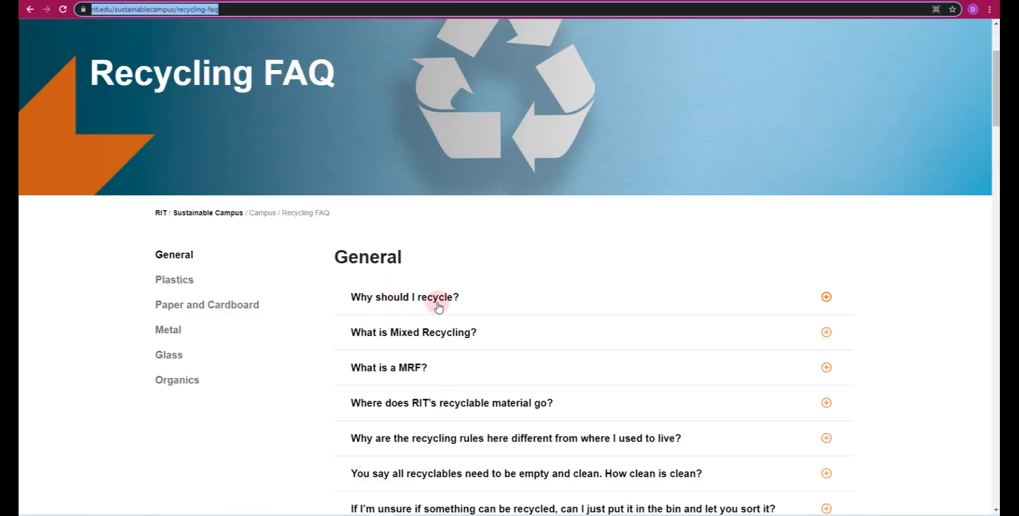
- Review the questions on RIT's Recycling FAQ page, expanding "Why should I recycle?" and "What is Mixed Recycling?", and return to Dialogflow
left_click(440, 298)
scroll(454, 324, "down", 4)
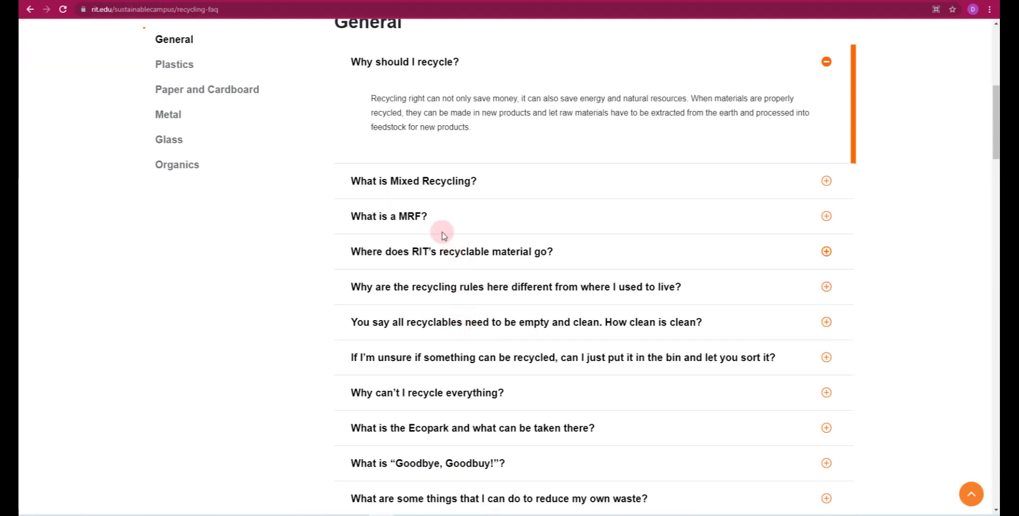
left_click(440, 192)
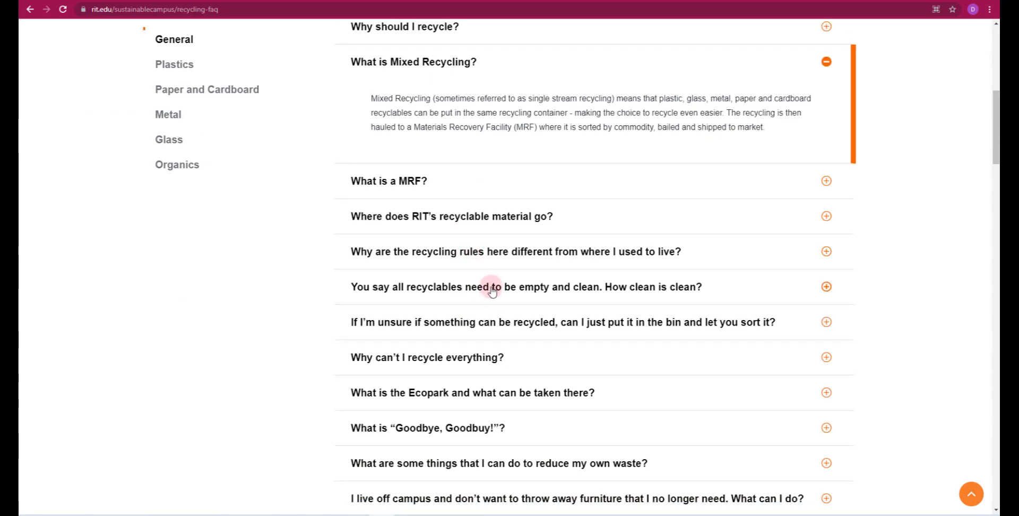
scroll(563, 255, "down", 20)
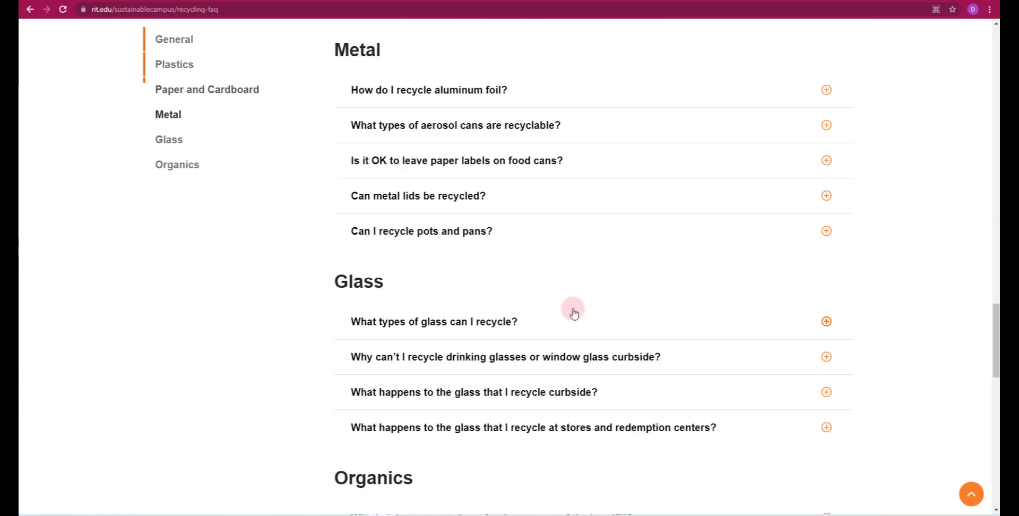
scroll(567, 303, "up", 20)
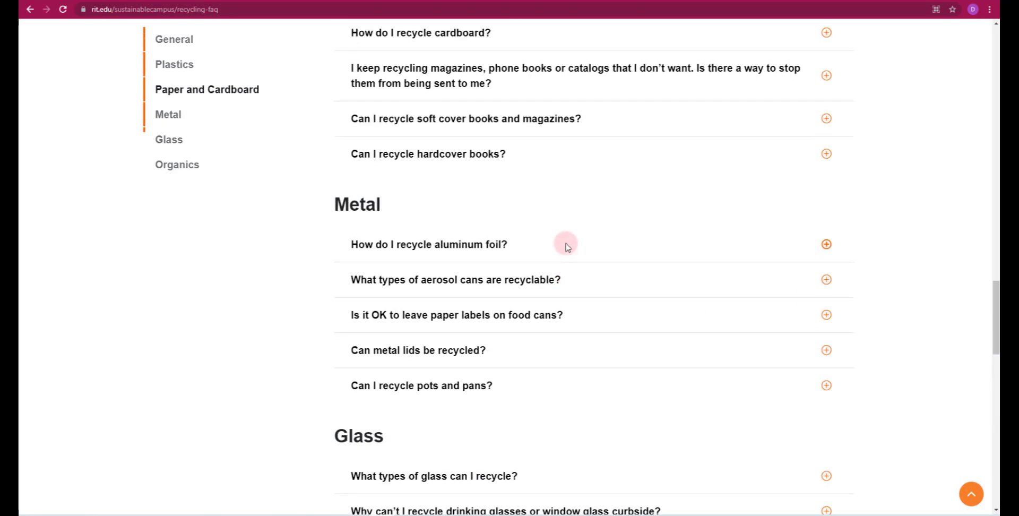
scroll(567, 245, "up", 12)
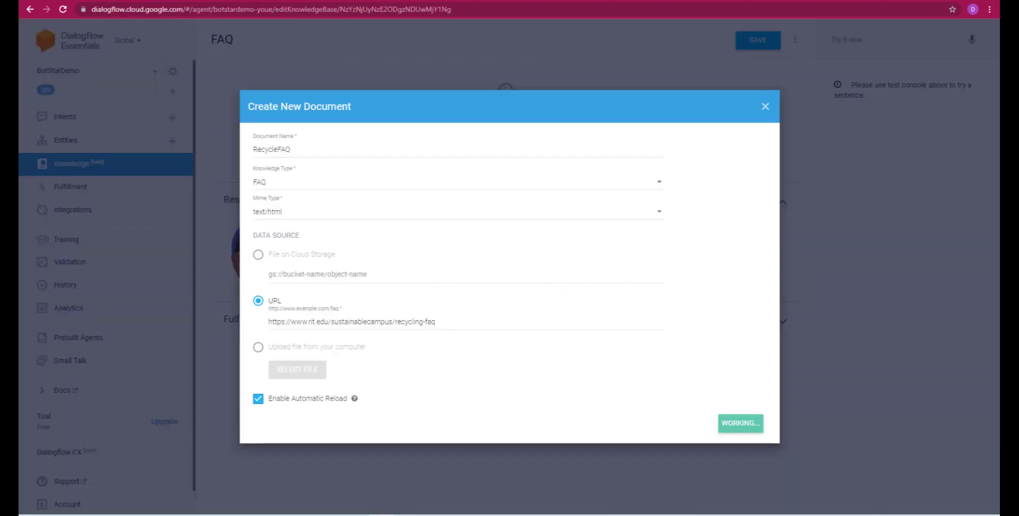
left_click(658, 179)
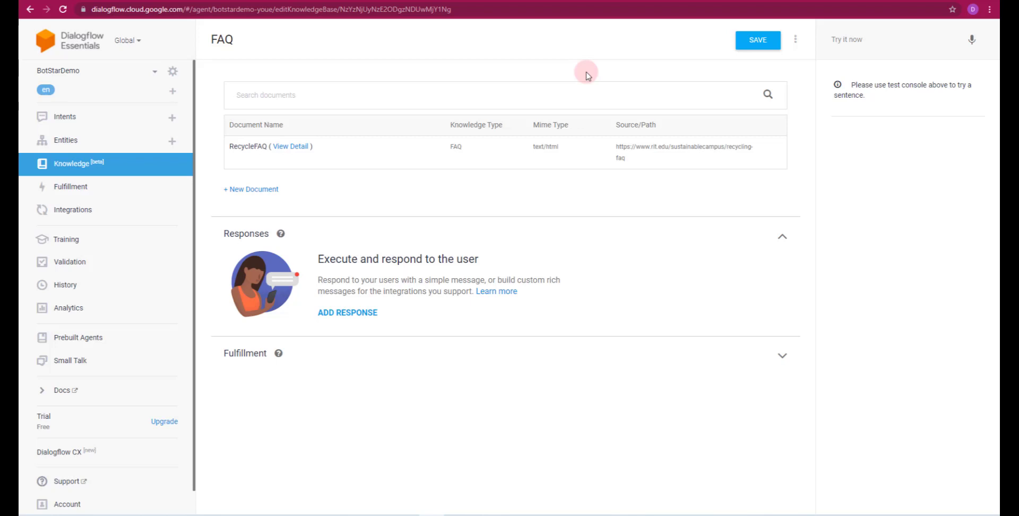
- Open the RecycleFAQ document's details, review its imported question and answer entries, and save the document
mouse_move(263, 152)
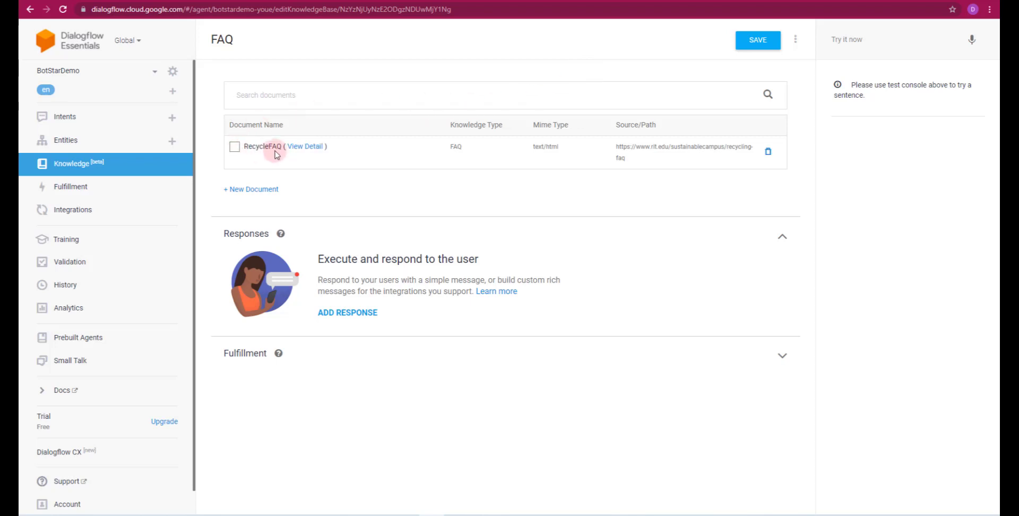
left_click(310, 147)
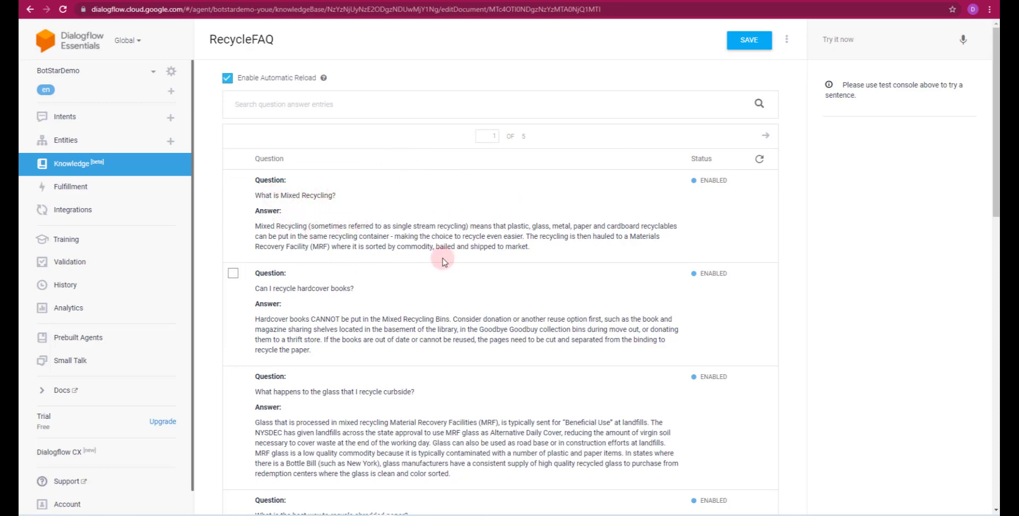
scroll(443, 261, "down", 15)
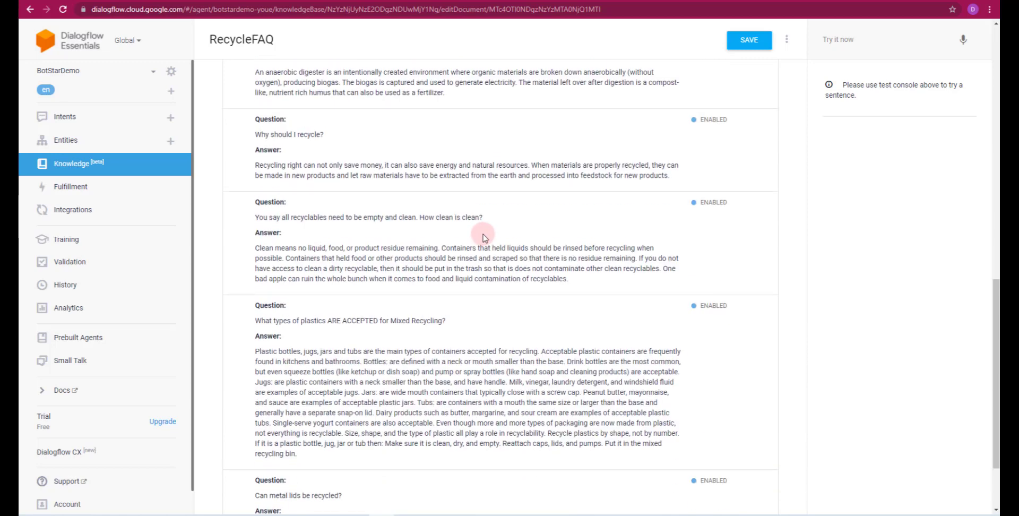
scroll(484, 238, "down", 2)
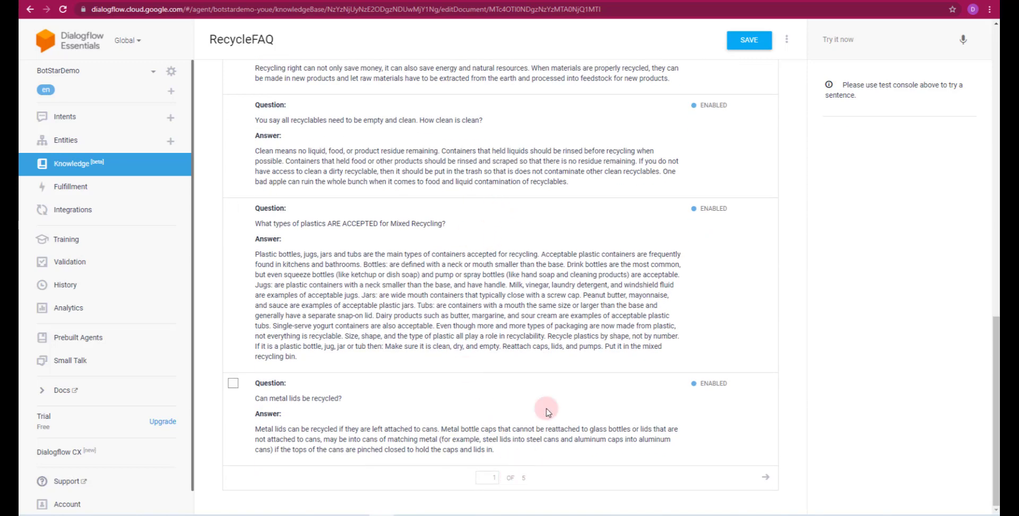
scroll(580, 303, "up", 15)
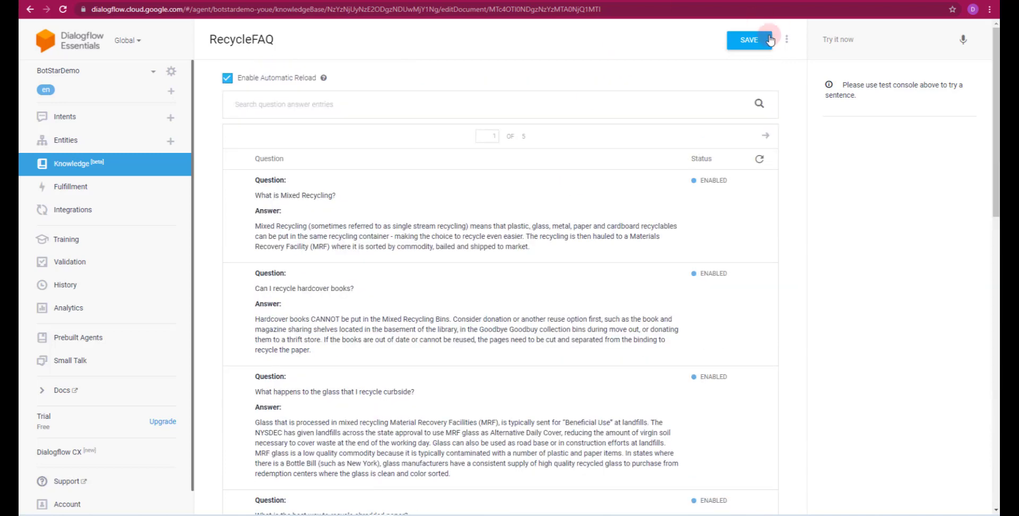
left_click(752, 44)
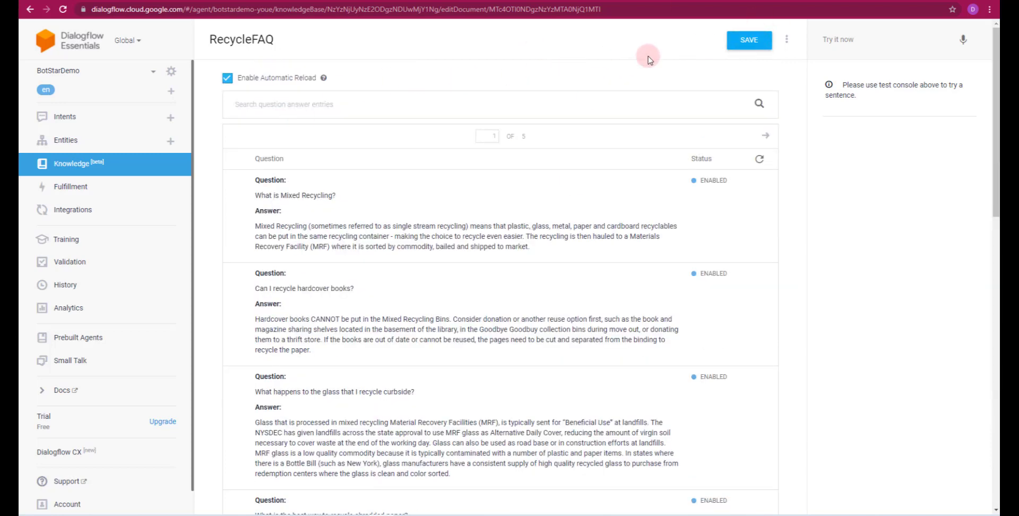
- Return to the FAQ knowledge base and start another document named FAQ with knowledge type FAQ and MIME type text/csv
left_click(113, 163)
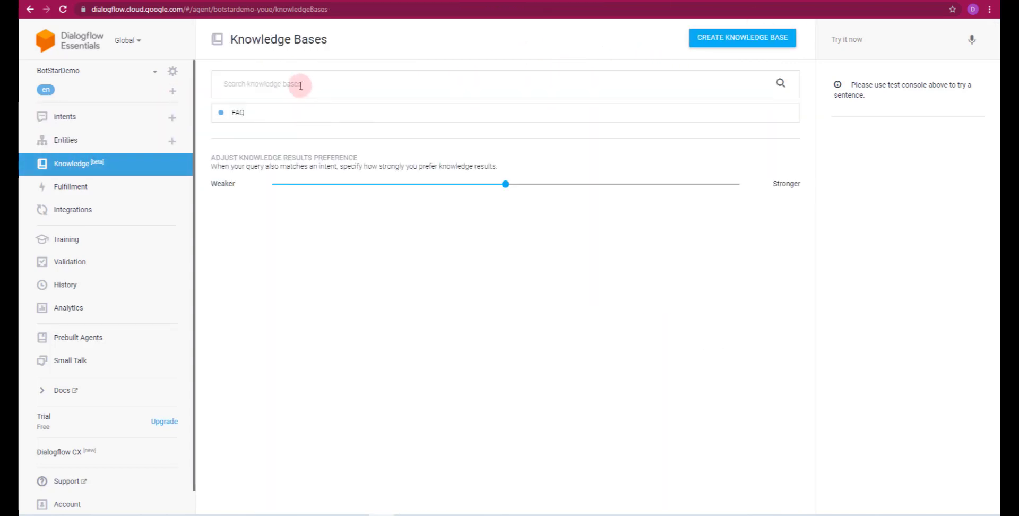
left_click(232, 113)
mouse_move(366, 151)
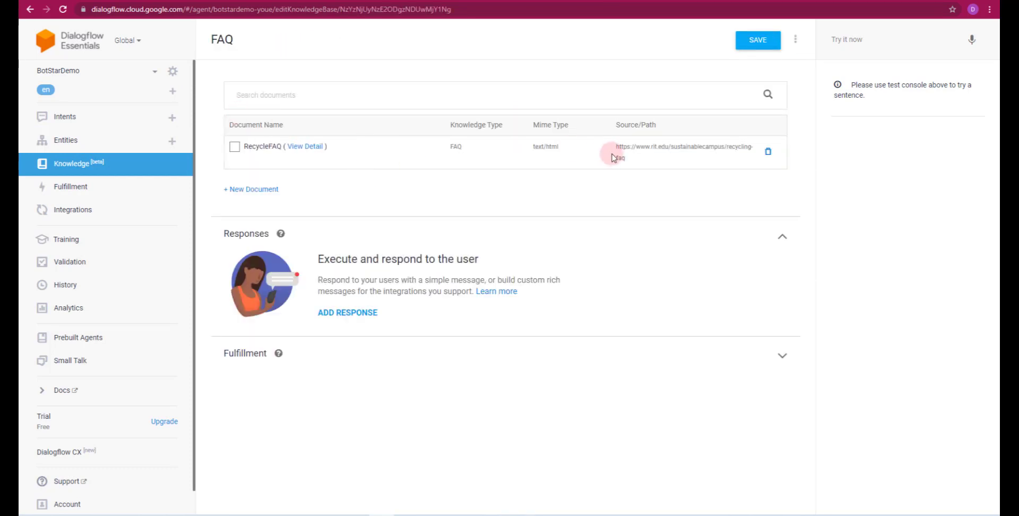
left_click(252, 195)
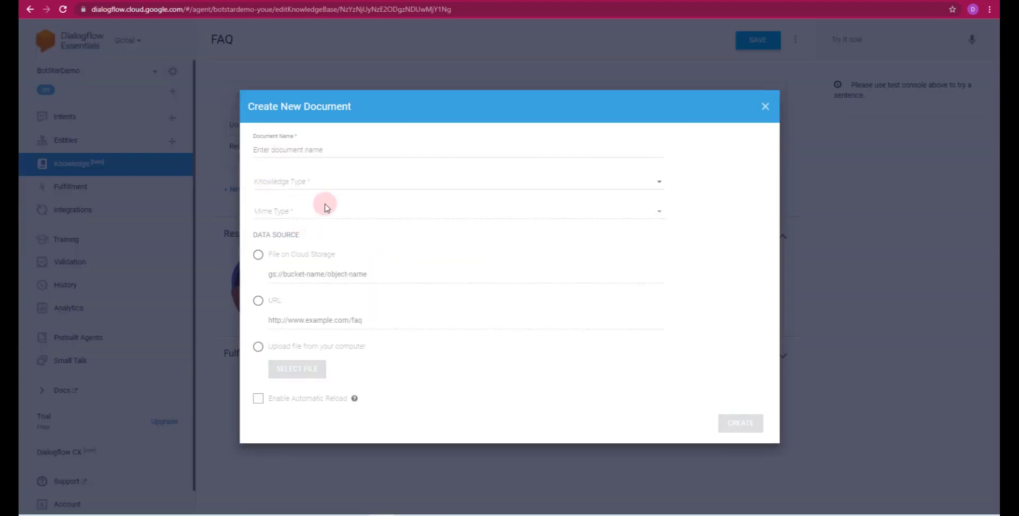
left_click(323, 152)
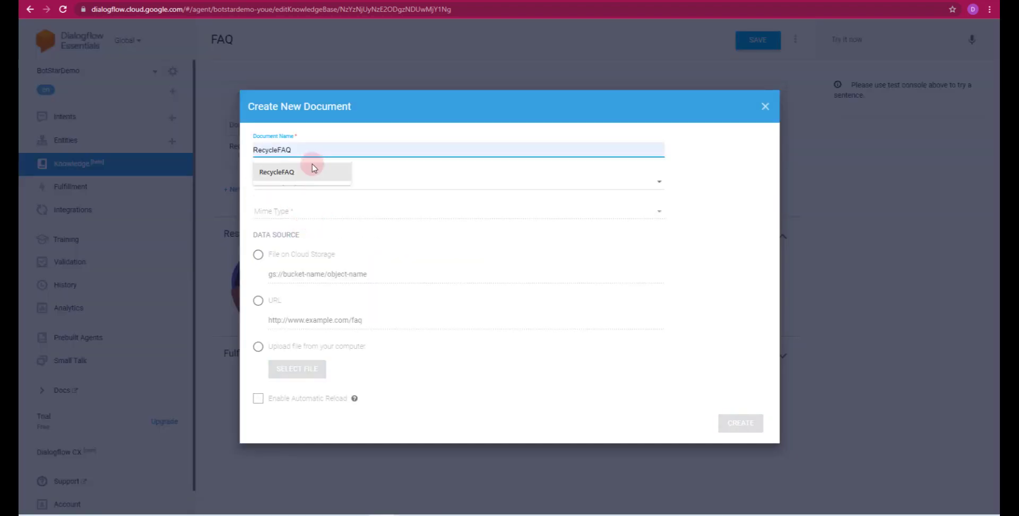
type("FAQ")
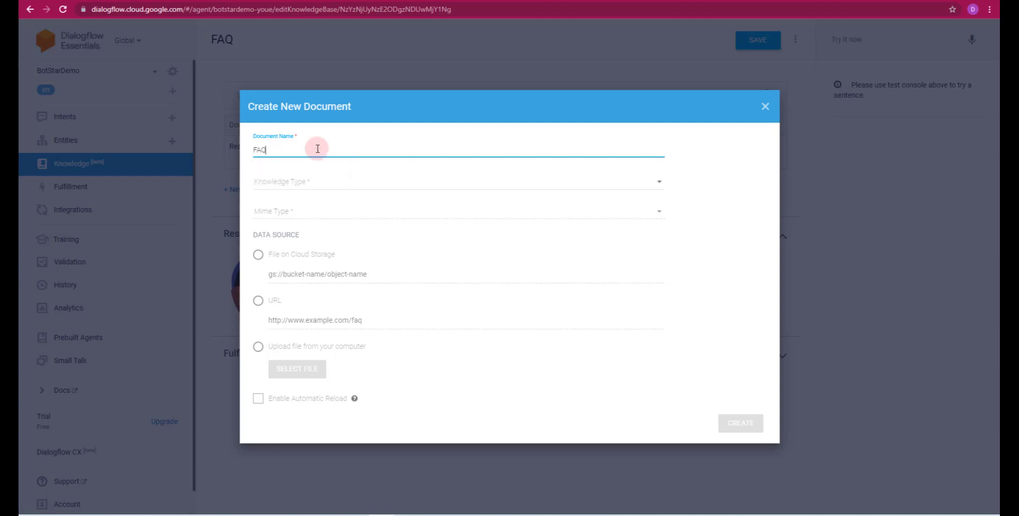
key("Tab")
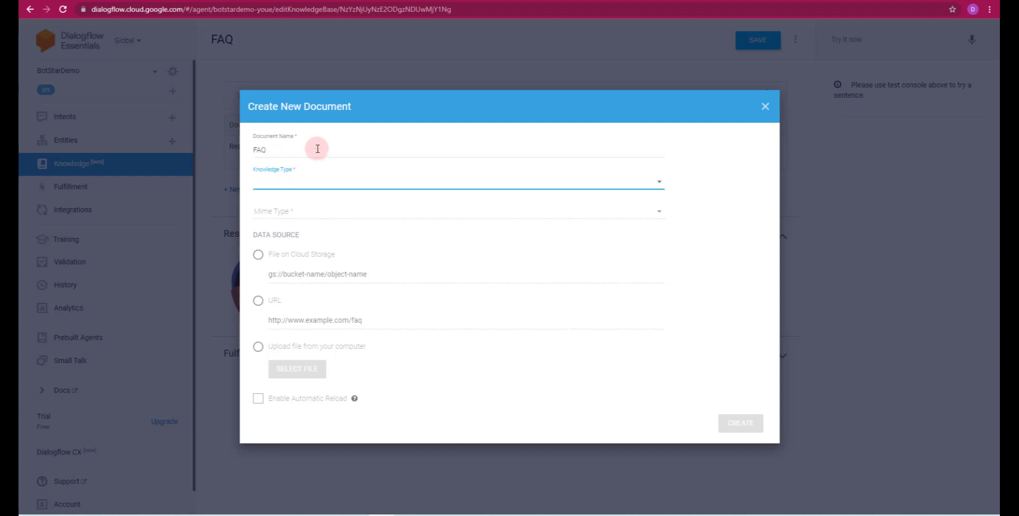
left_click(325, 182)
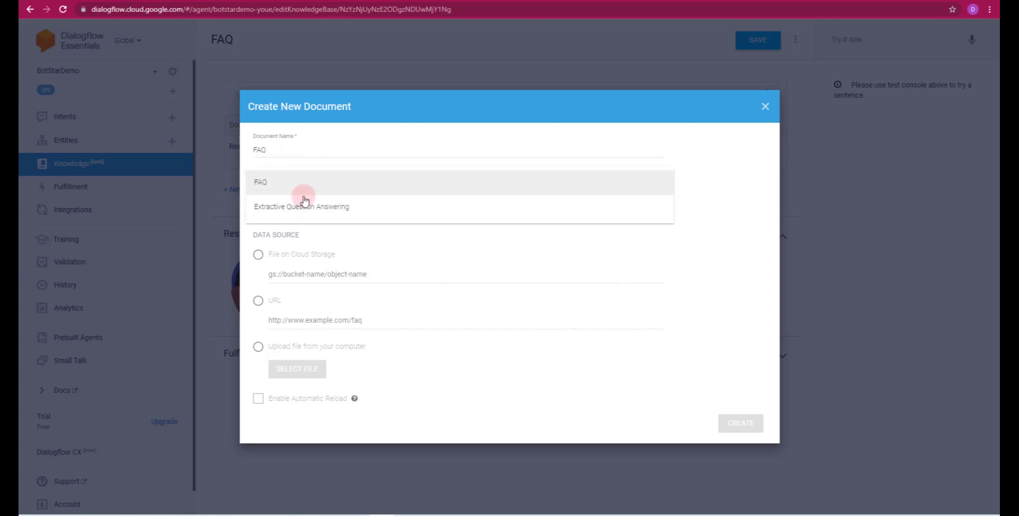
left_click(270, 183)
left_click(300, 210)
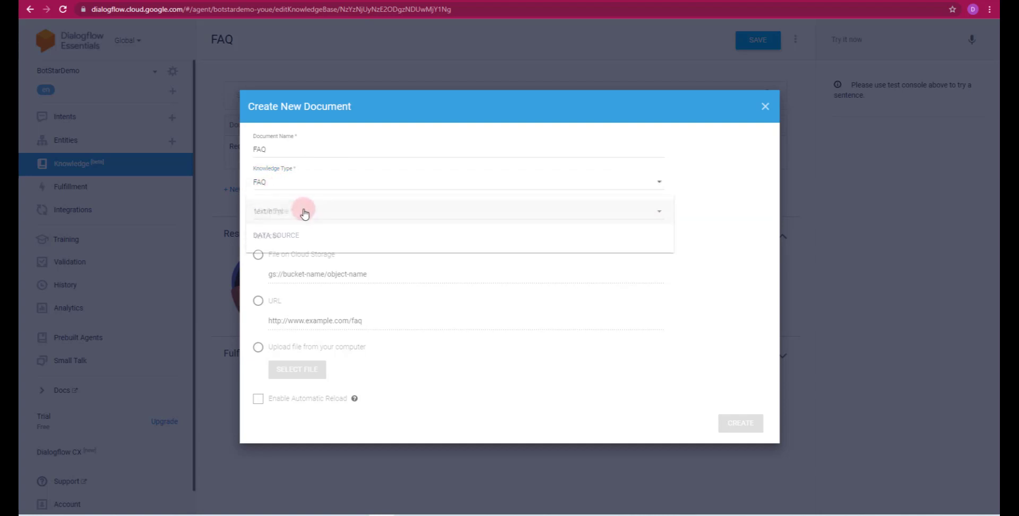
left_click(280, 237)
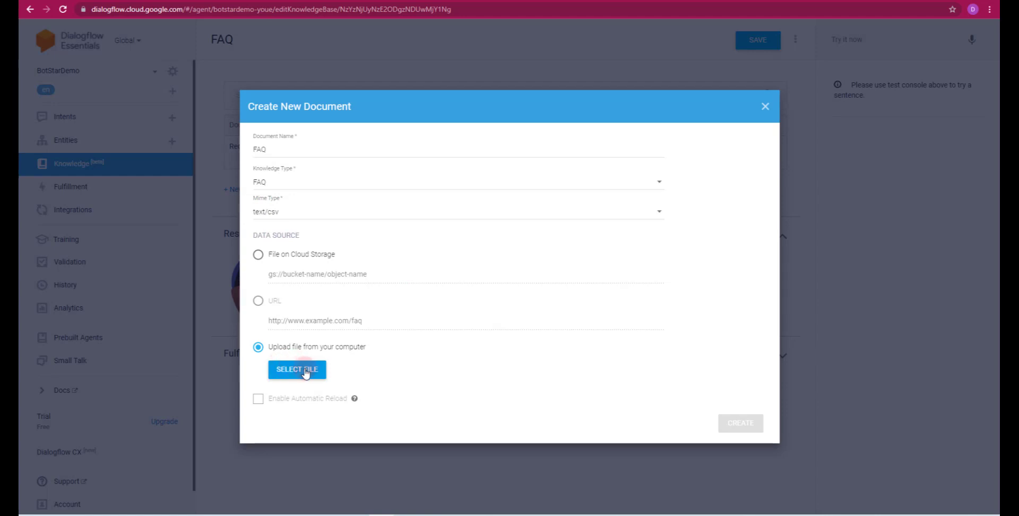
- Upload Simple FAQ.csv from the computer as the FAQ document's data source and create the document
left_click(305, 371)
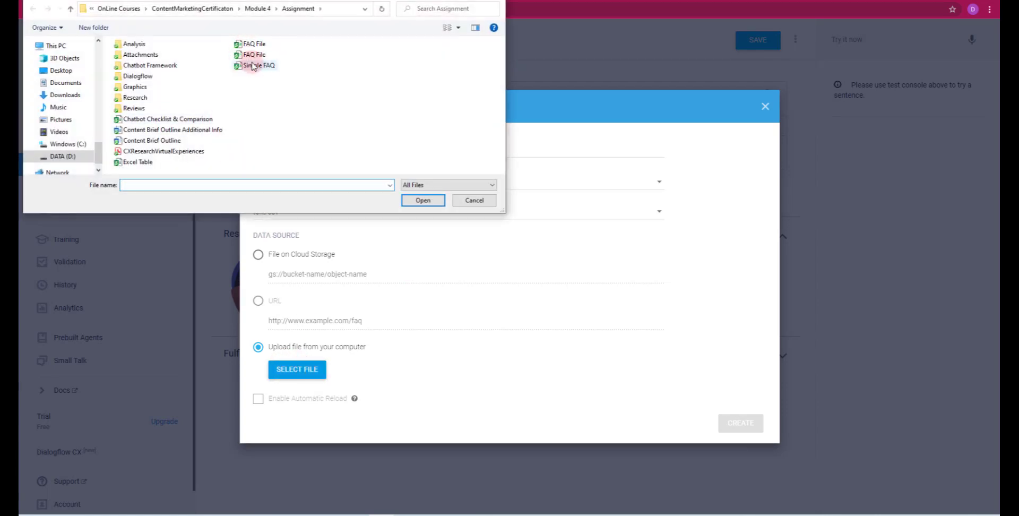
double_click(252, 65)
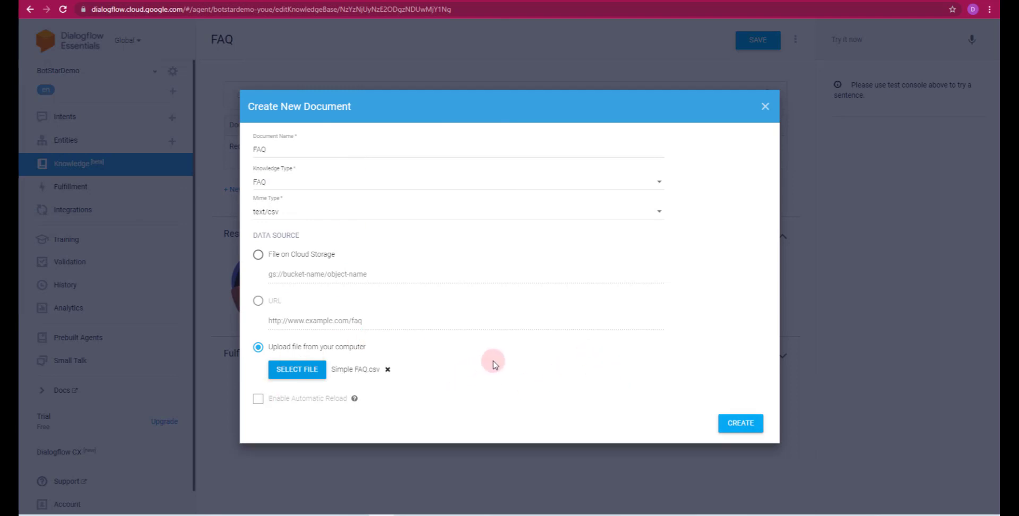
left_click(750, 424)
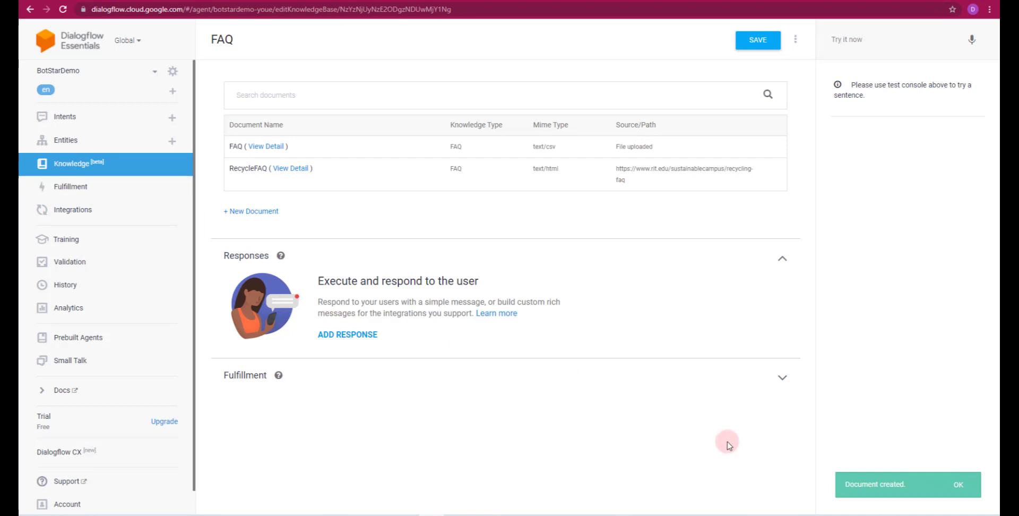
left_click(940, 483)
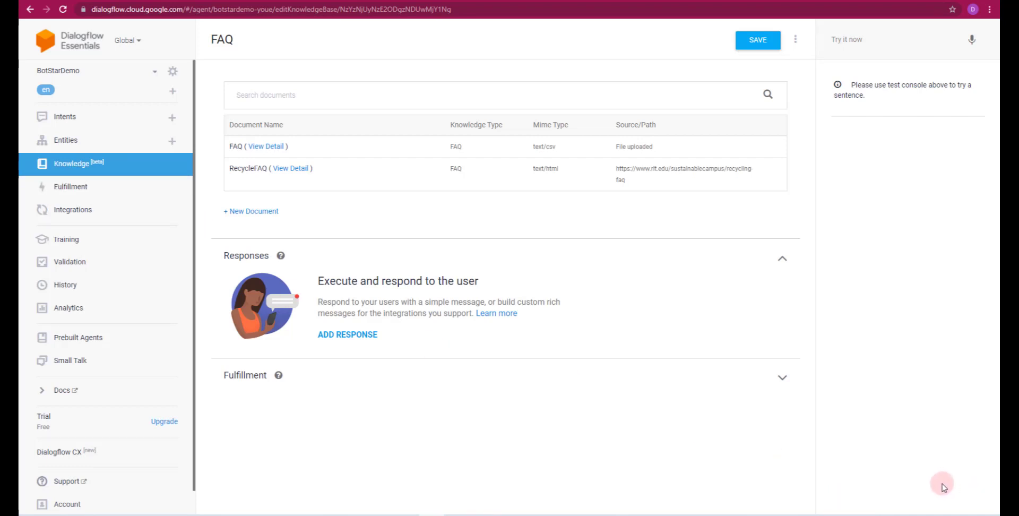
- Open the FAQ document's details, review its imported entries, and disable the placeholder "Question"/"Answer" pair
left_click(274, 147)
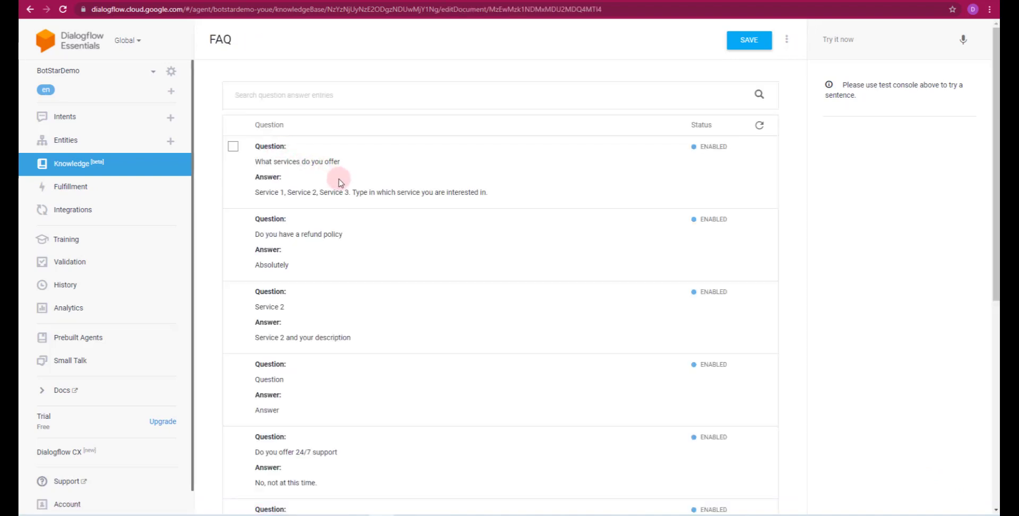
scroll(341, 221, "down", 4)
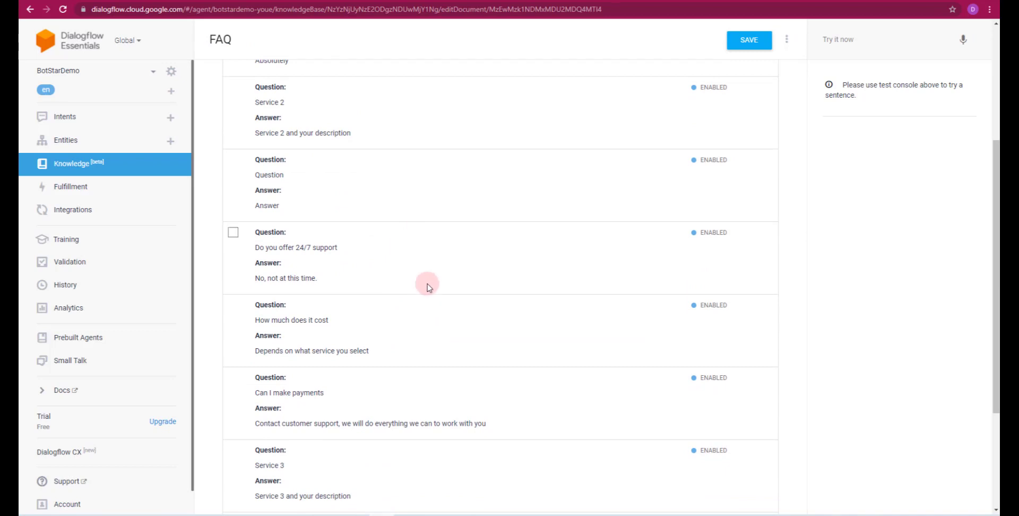
scroll(430, 266, "down", 3)
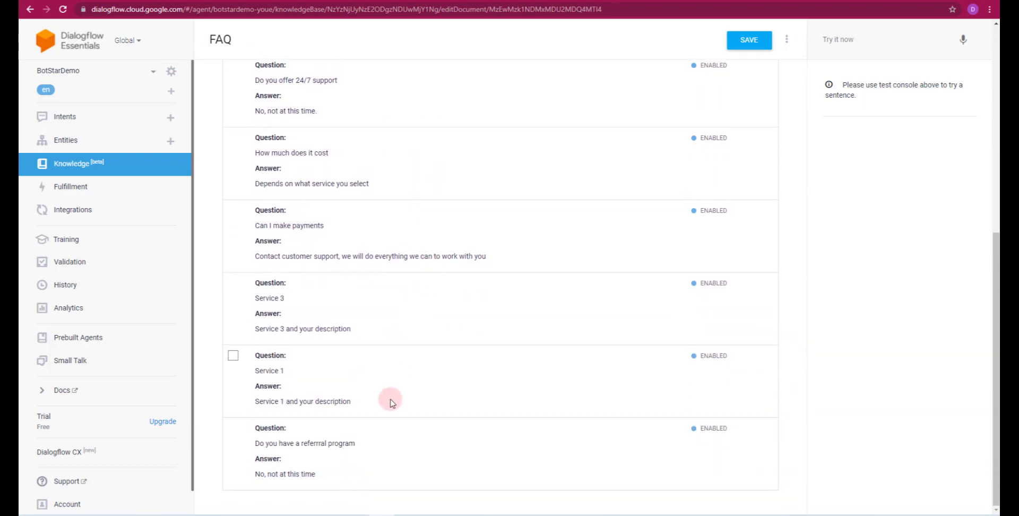
scroll(422, 287, "up", 4)
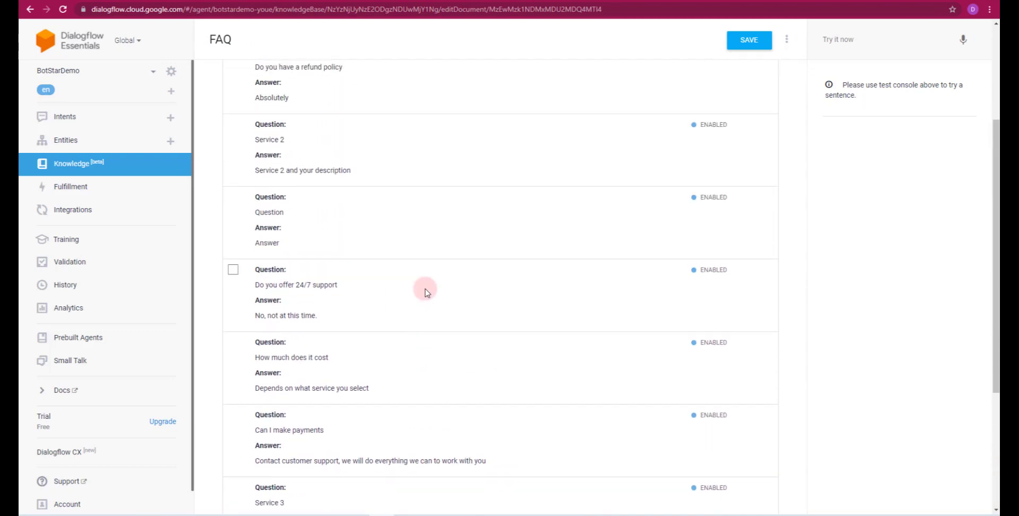
scroll(451, 133, "up", 1)
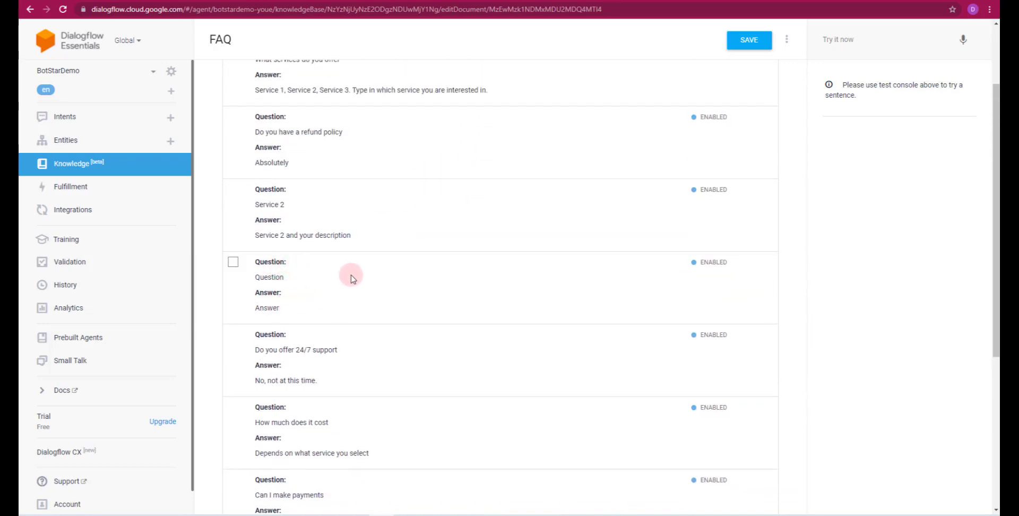
left_click(233, 262)
scroll(391, 268, "up", 1)
scroll(391, 268, "up", 1)
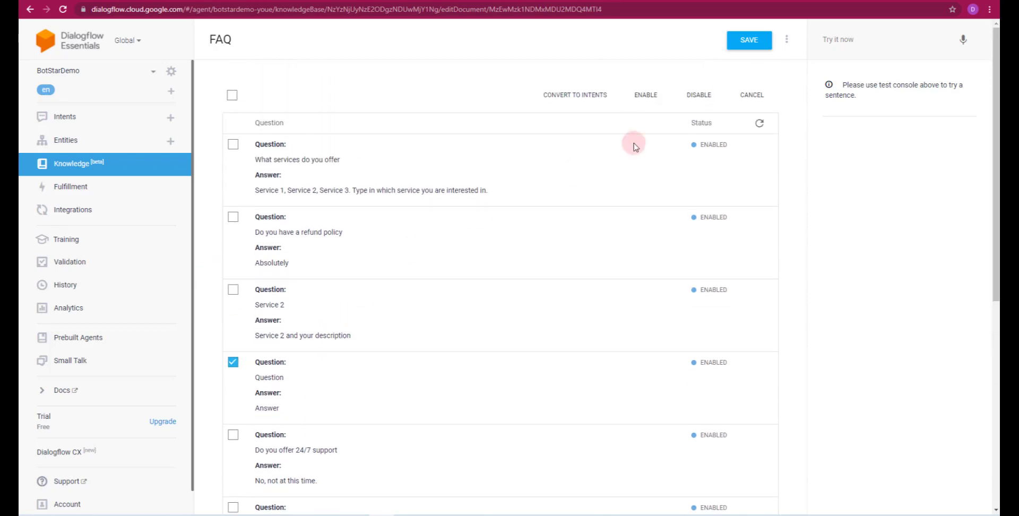
left_click(699, 95)
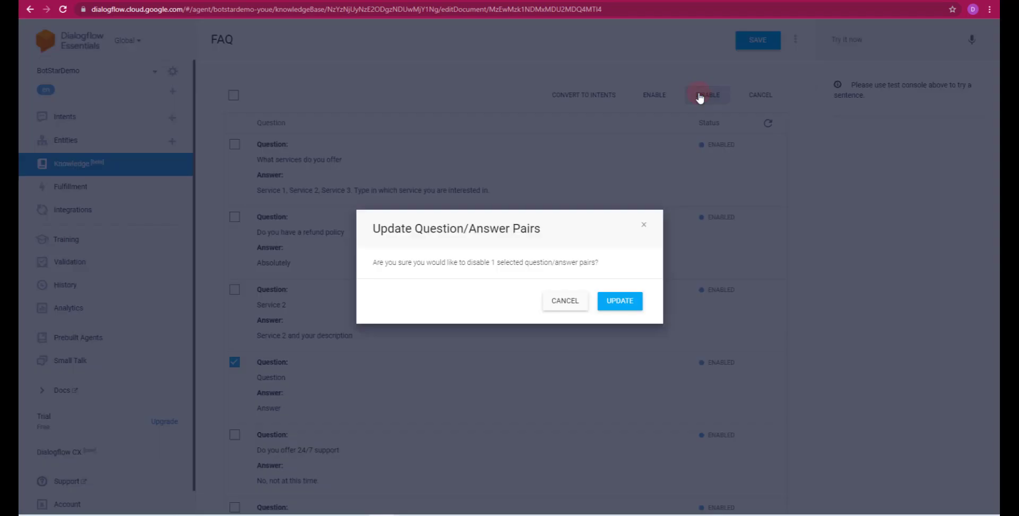
left_click(625, 301)
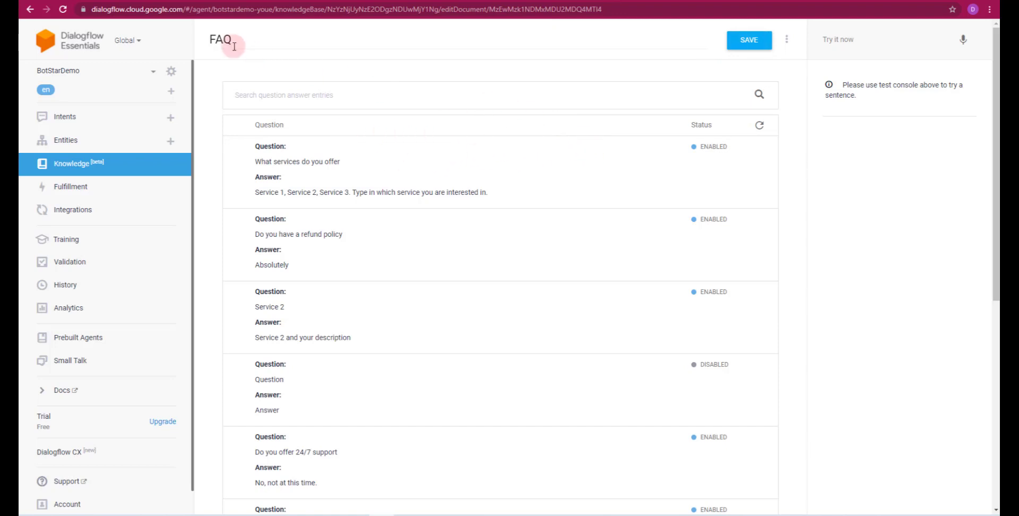
- Return to the knowledge base, open the RecycleFAQ document's details, and test the agent with its question "Can I recycle hardcover books?"
left_click(219, 40)
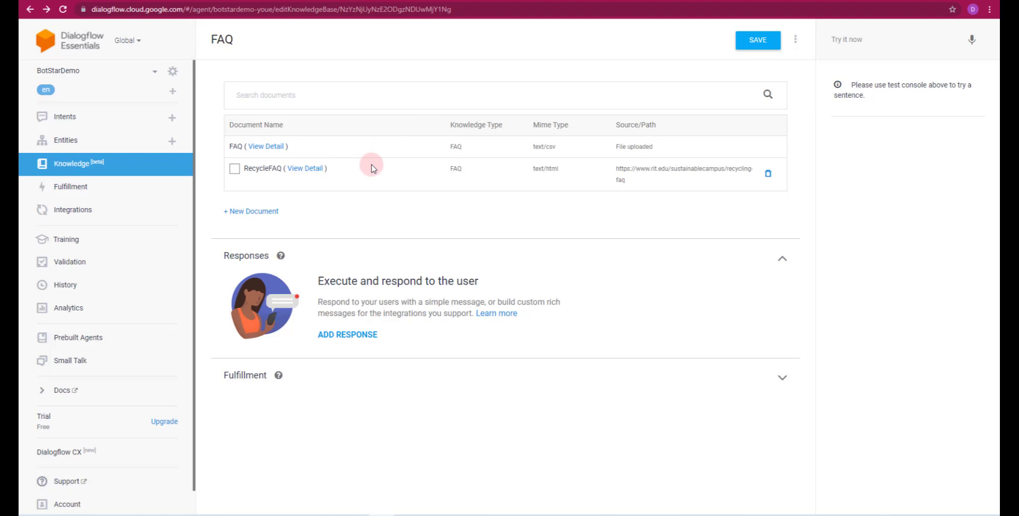
left_click(300, 169)
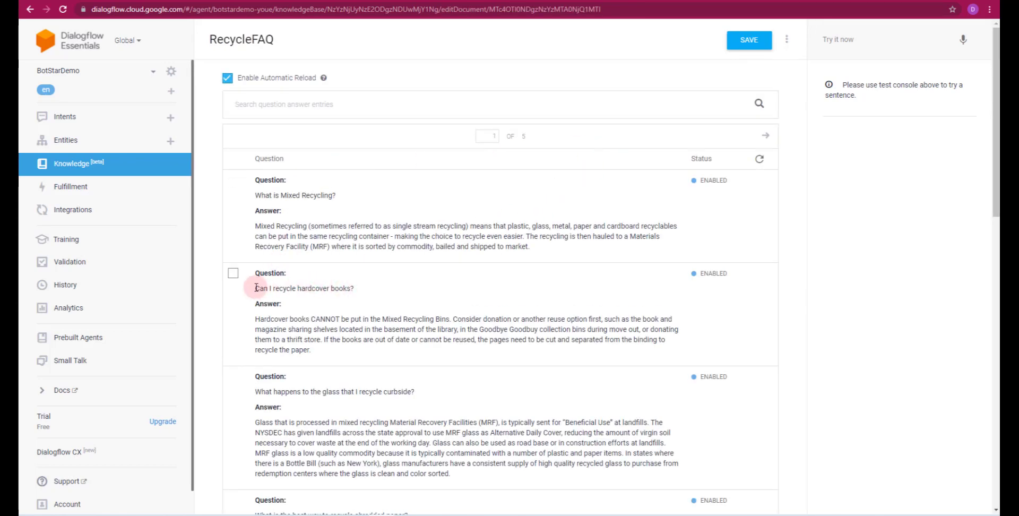
left_click_drag(256, 287, 354, 288)
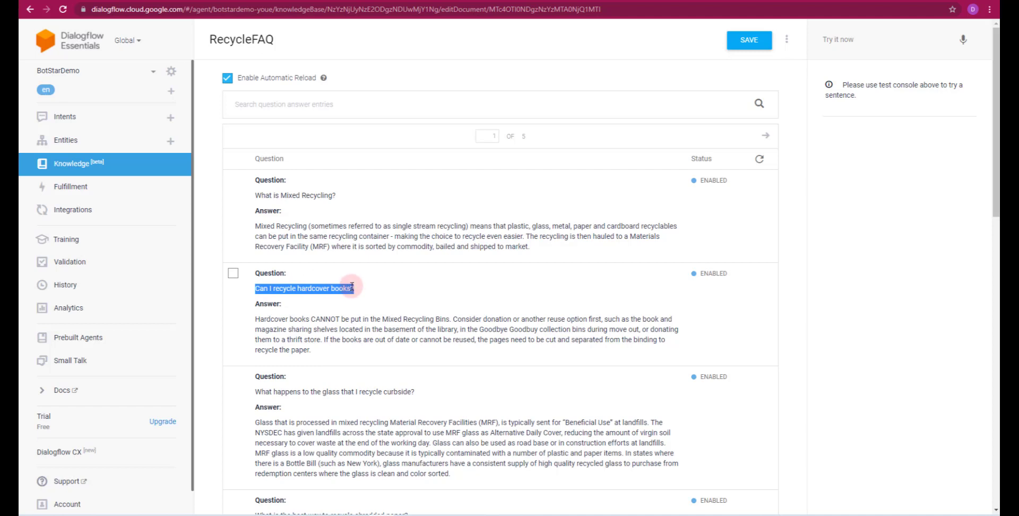
key("ctrl+c")
left_click(868, 40)
key("ctrl+v")
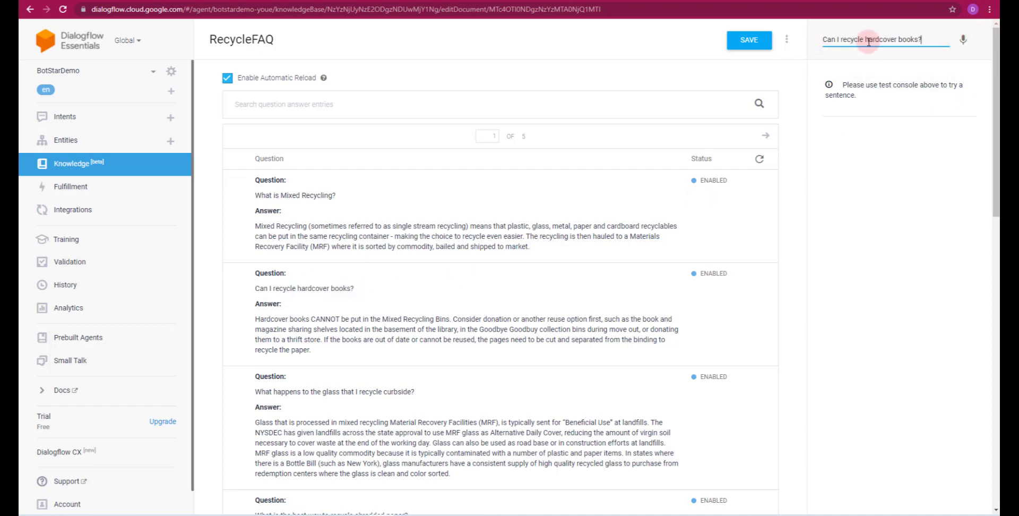
key("Return")
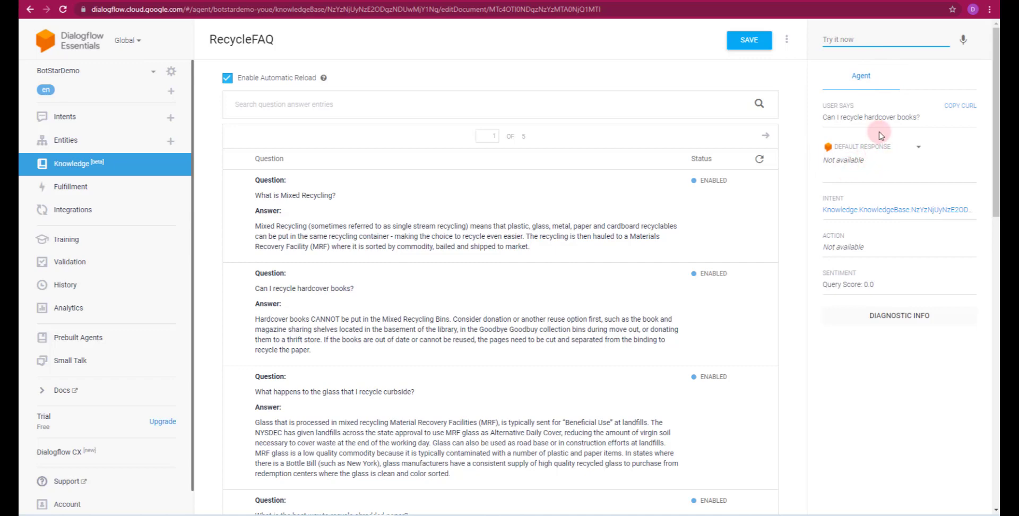
- Reopen the FAQ knowledge base, add the default text response $Knowledge.Answer[1], and save the knowledge base
left_click(74, 166)
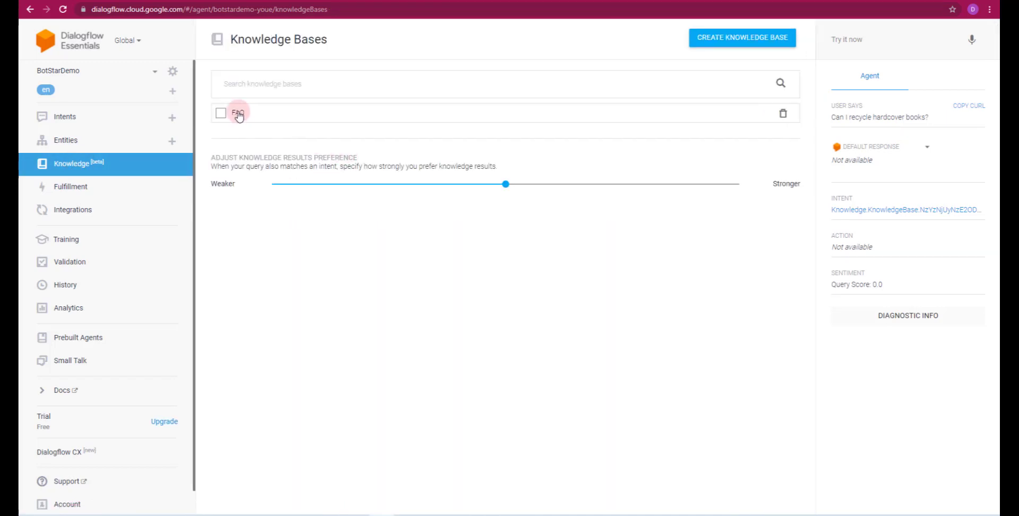
left_click(238, 114)
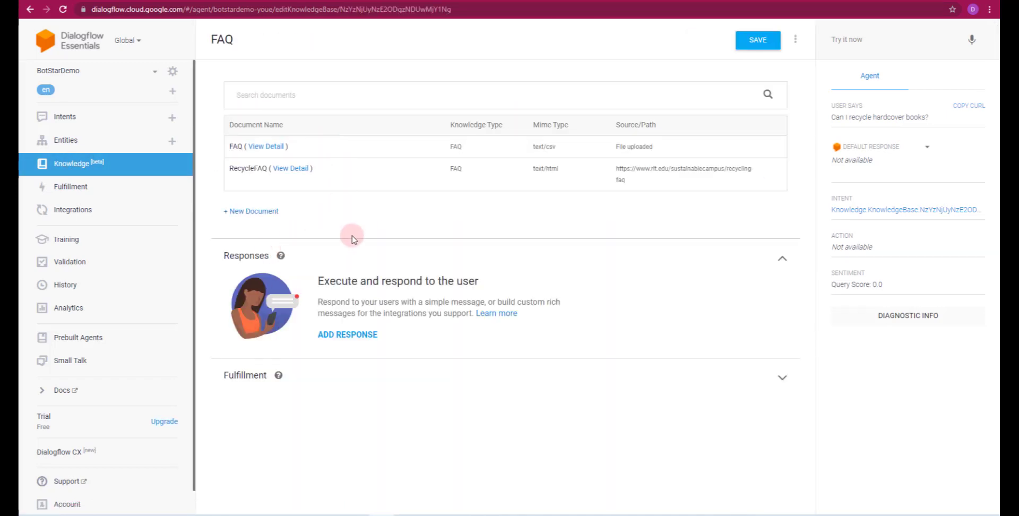
left_click(357, 336)
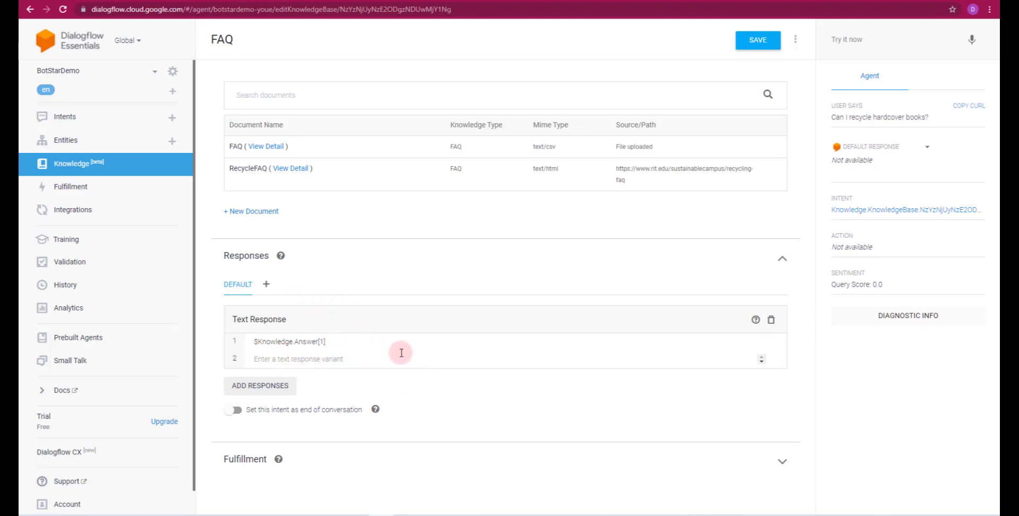
left_click(758, 39)
left_click(227, 40)
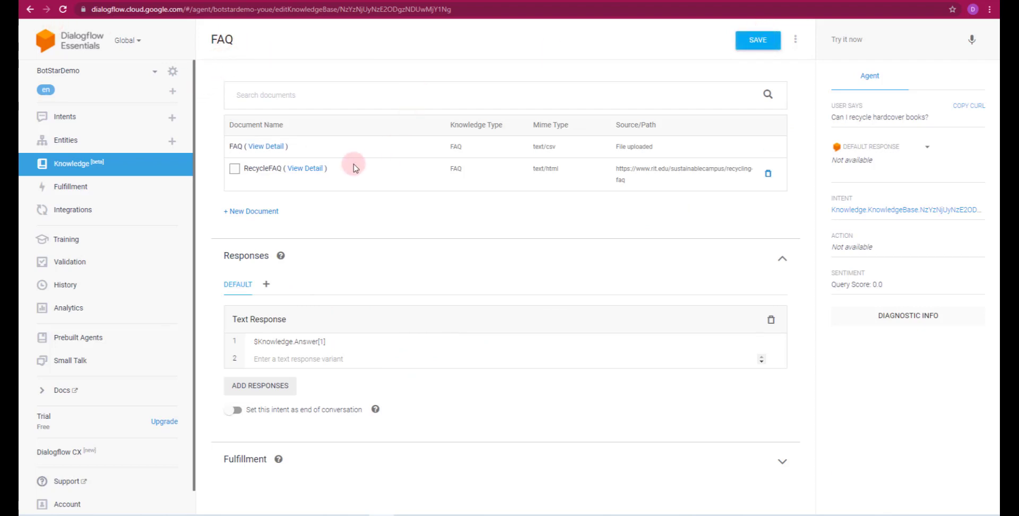
- Open the RecycleFAQ document's details and retest the agent with "Can I recycle hardcover books?"
left_click(310, 171)
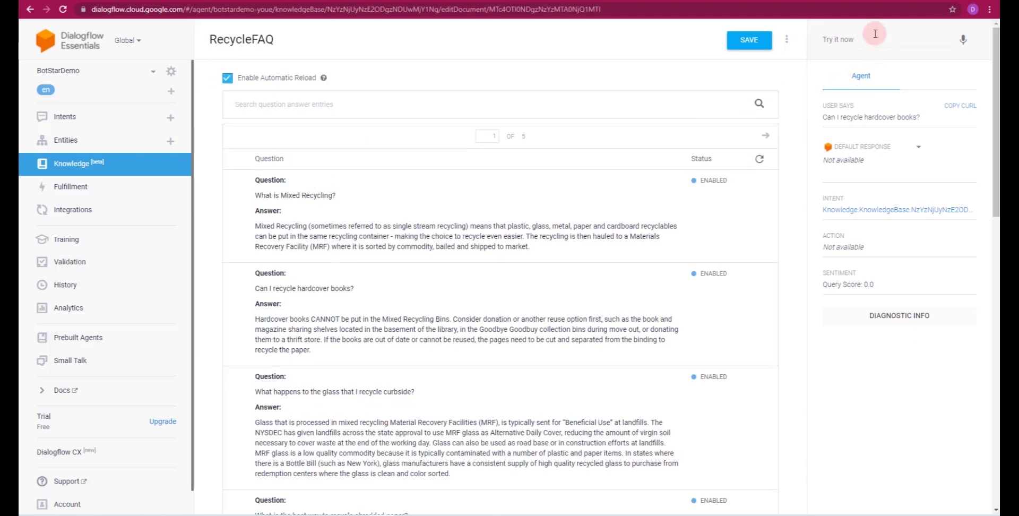
left_click(875, 33)
type("Can I recycle hardcover books?")
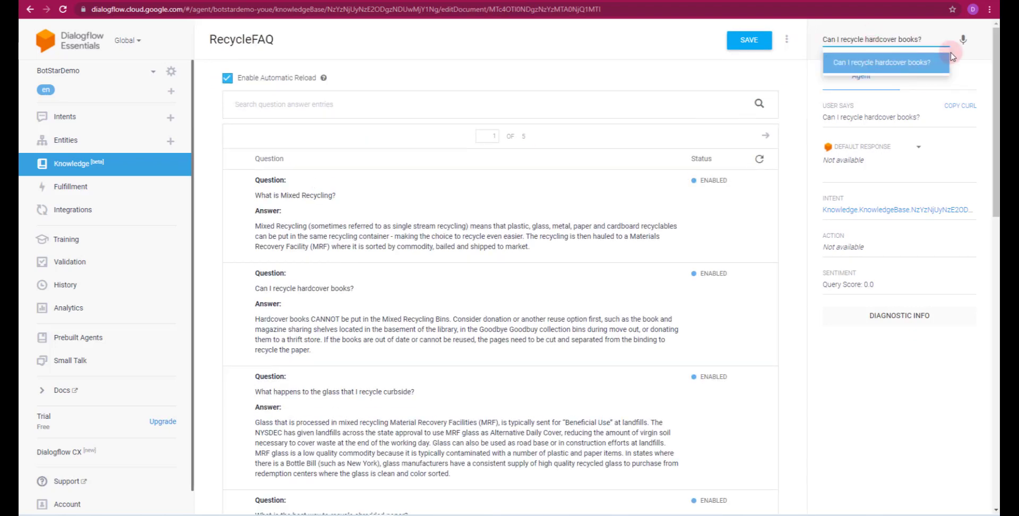
key("Return")
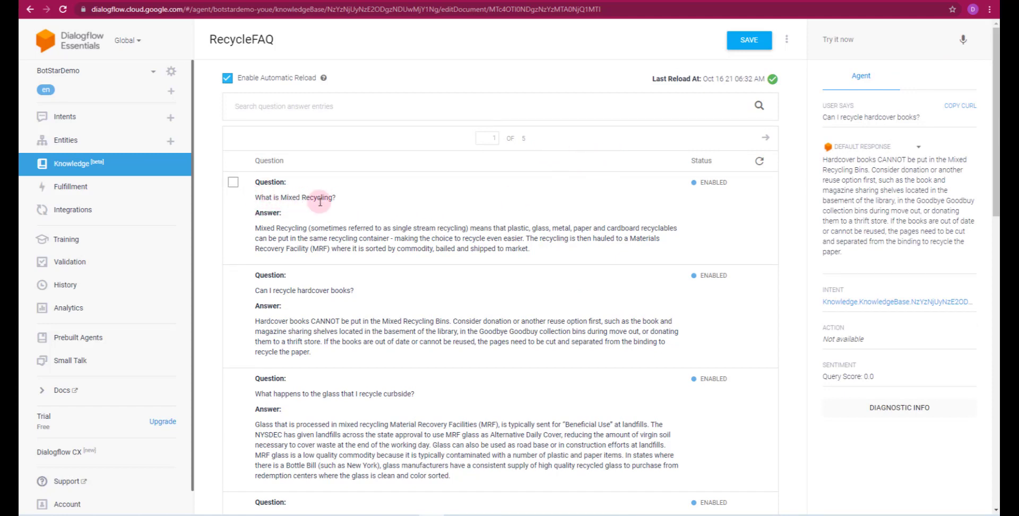
- Test the agent's matching of a reworded question by asking "what is recycling"
left_click(836, 40)
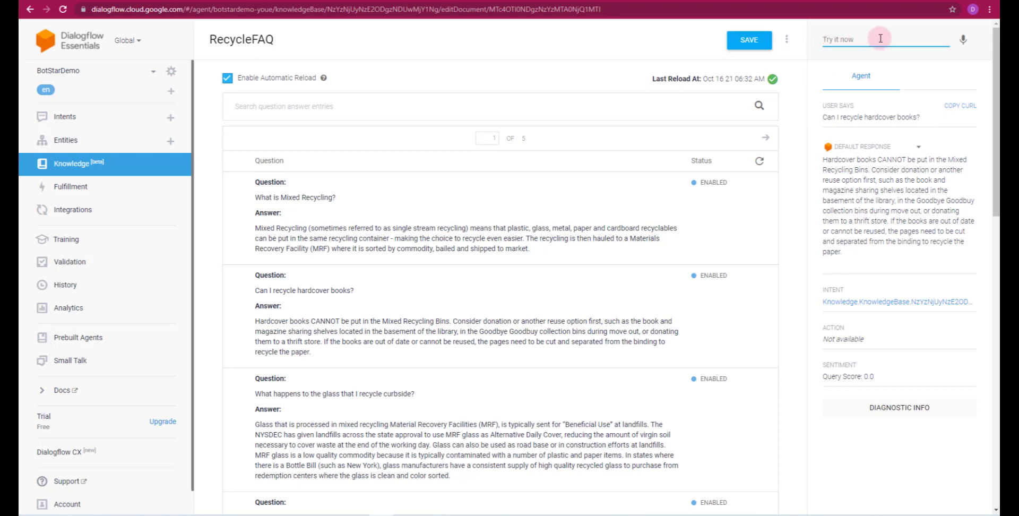
type("what is recycling")
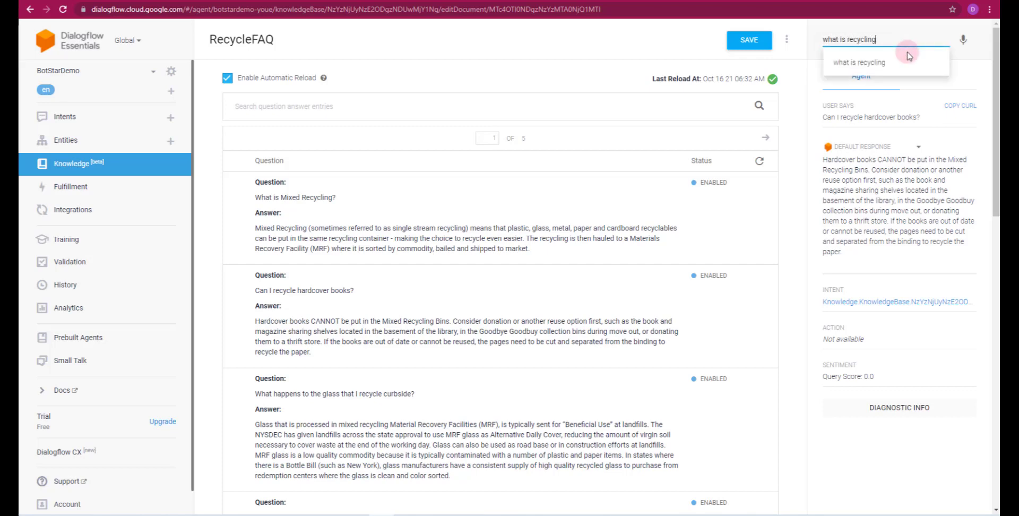
key("Return")
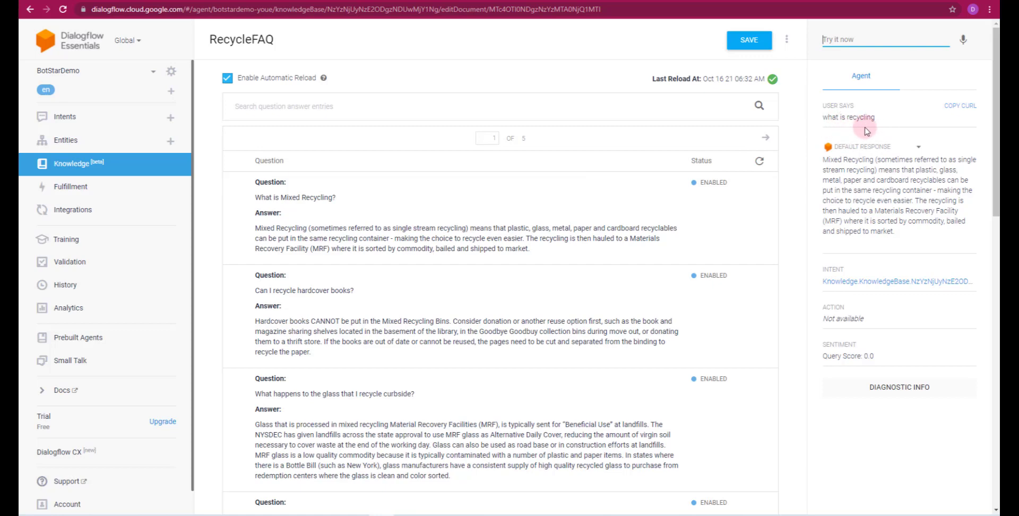
left_click(786, 169)
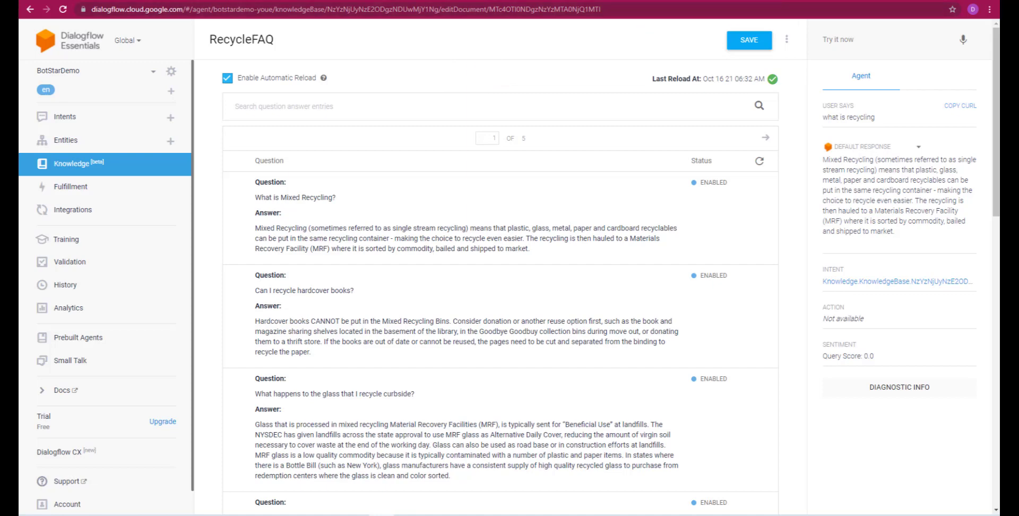
- Switch to the virtualassistantonfire.com site, open its BotStarDemo chat, and ask "what is recycling"
left_click(819, 2)
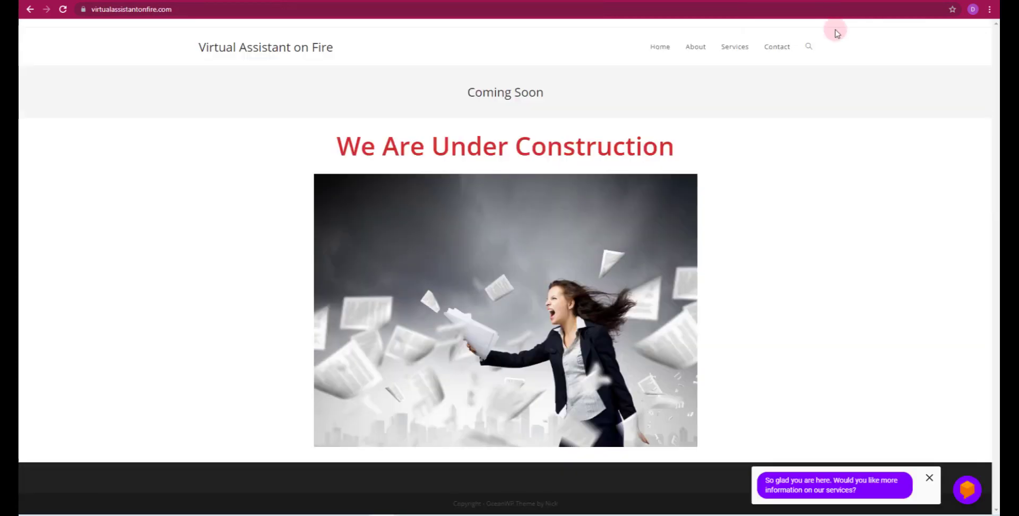
left_click(860, 490)
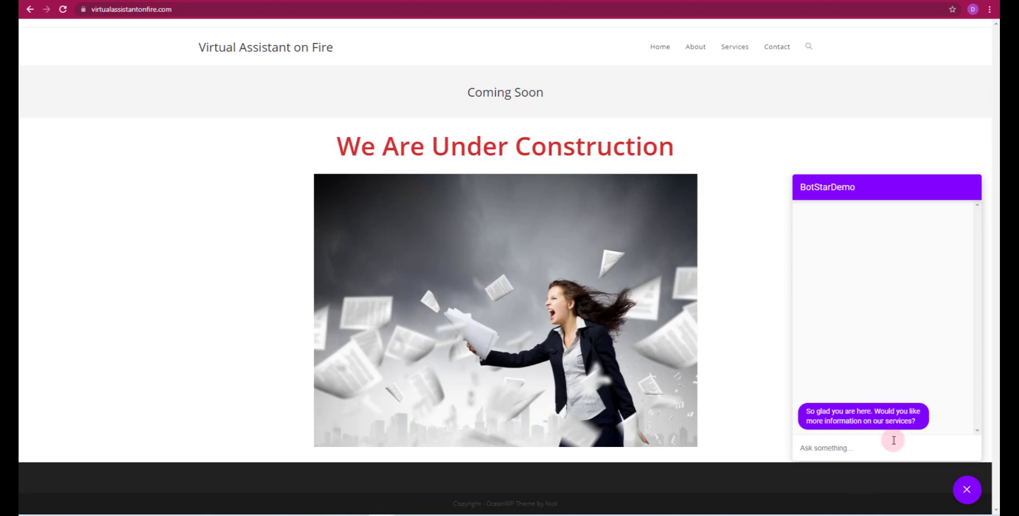
left_click(830, 448)
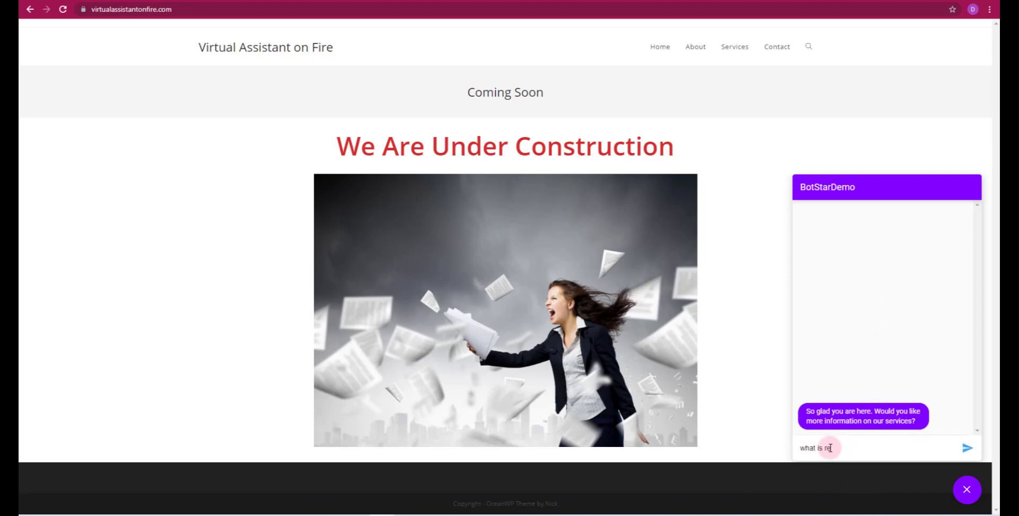
key("Return")
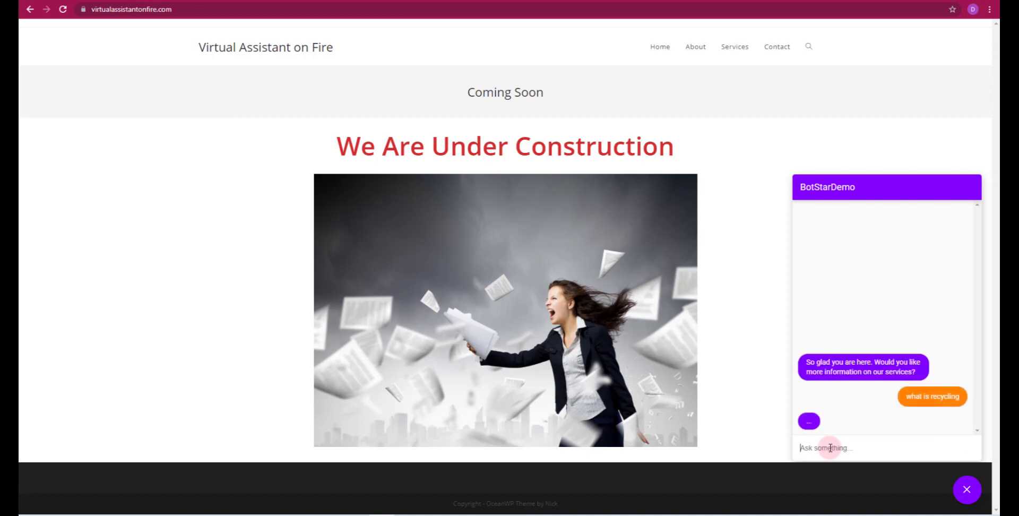
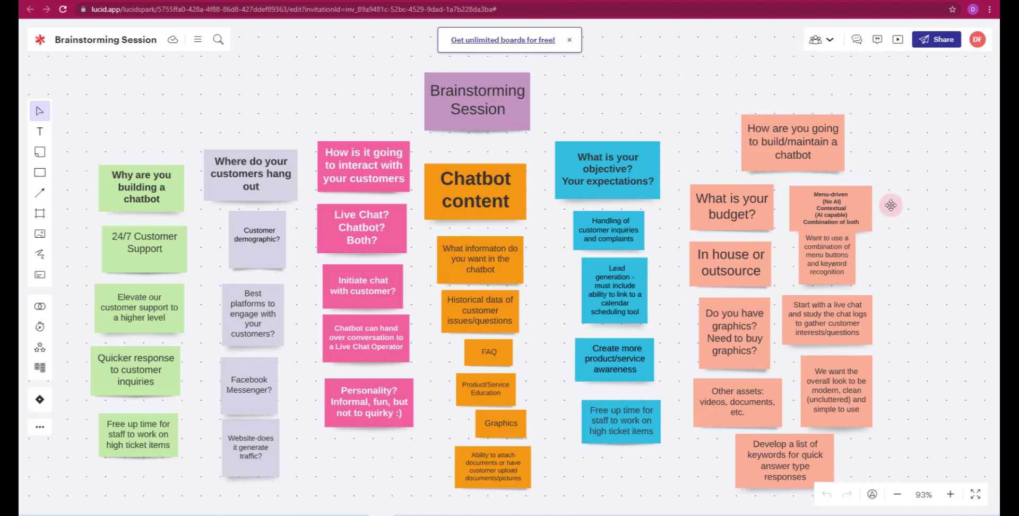
- Examine the Welcome and Main Menu chatbot flow on the Brainstorming Session board in Lucidspark
left_click_drag(960, 248, 51, 186)
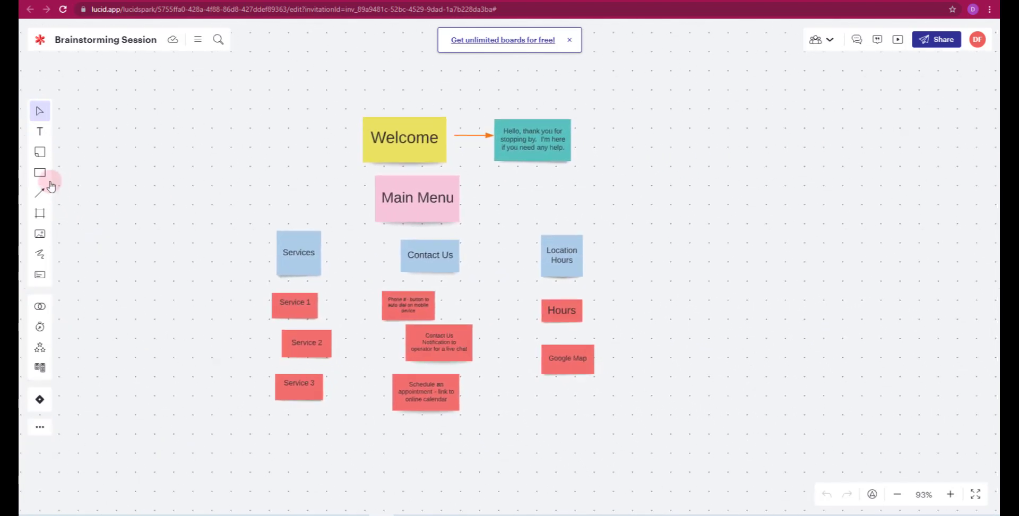
right_click(50, 184)
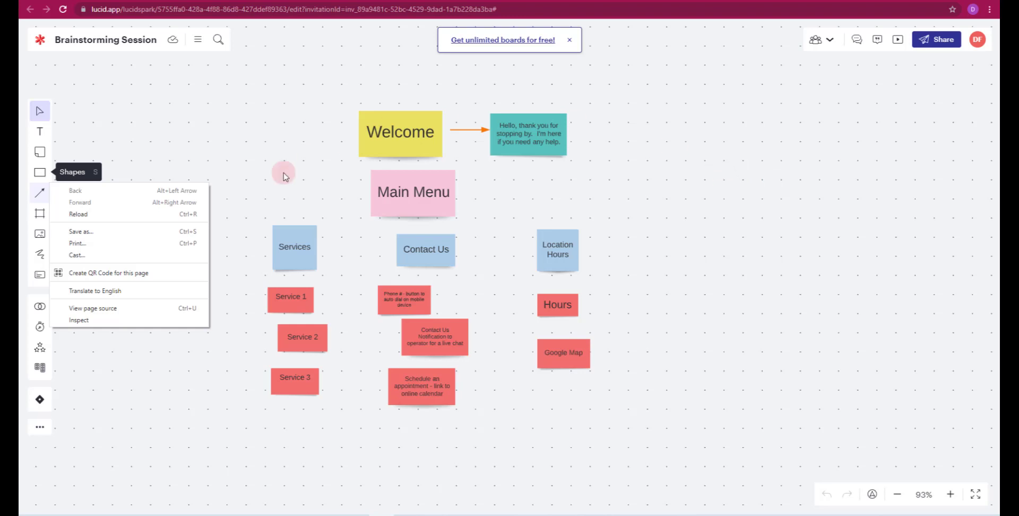
- Switch to Tidio and review its dashboard, returning to the list of added chatbots
left_click(268, 180)
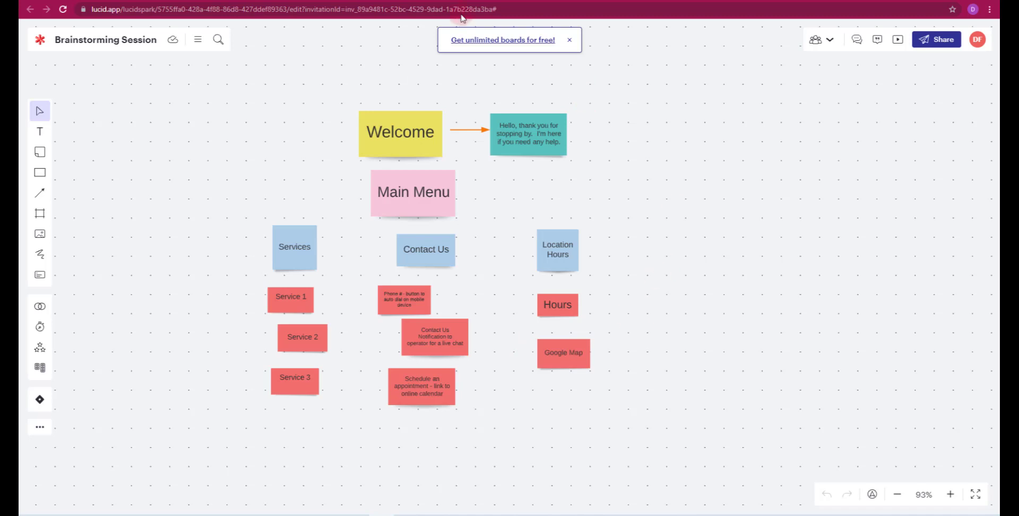
left_click(424, 1)
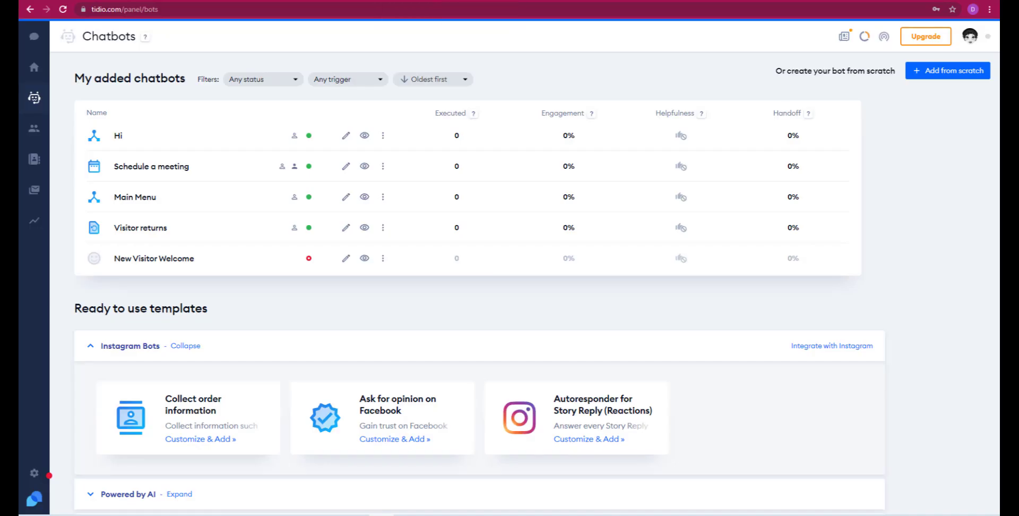
left_click(34, 67)
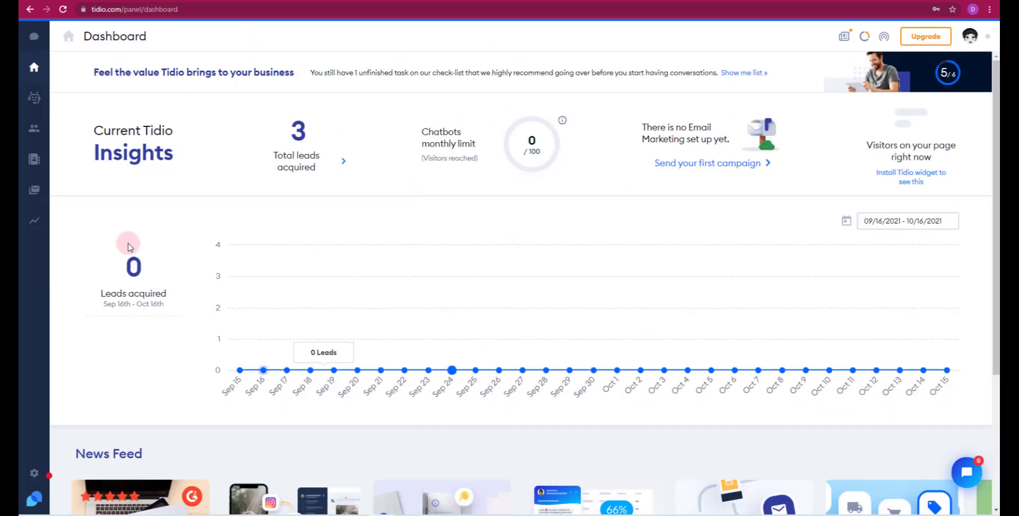
left_click(35, 98)
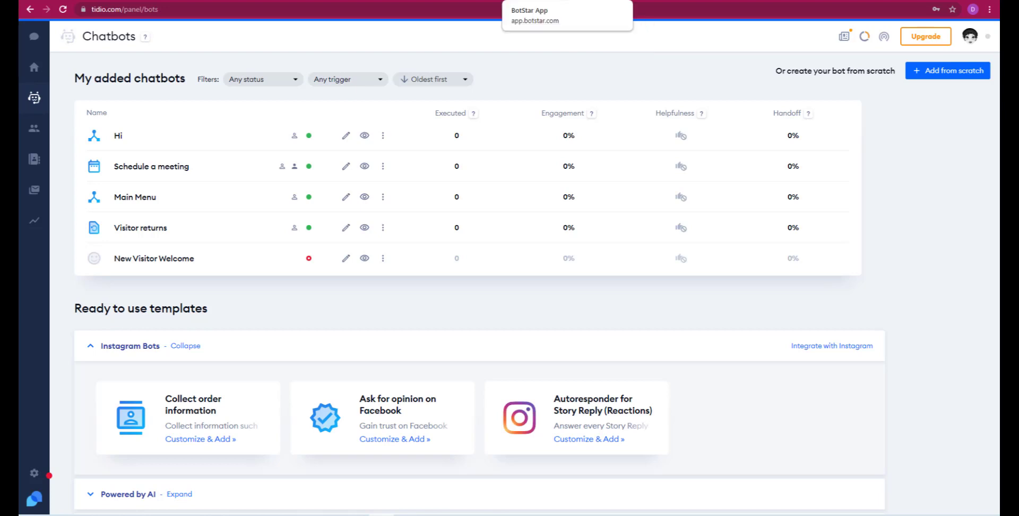
- Switch to BotStar and examine the Demo bot's flow around the Main Menu block
left_click(576, 1)
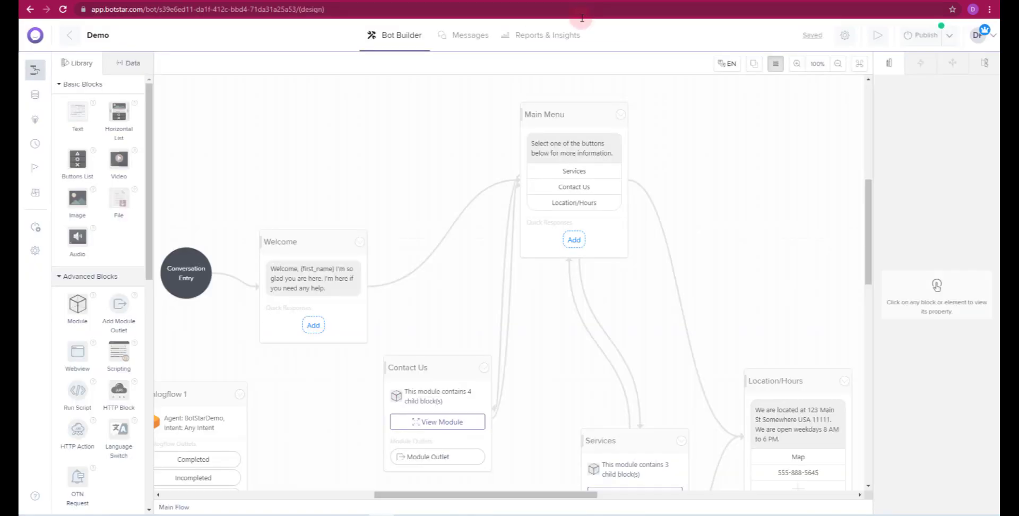
left_click_drag(714, 157, 619, 154)
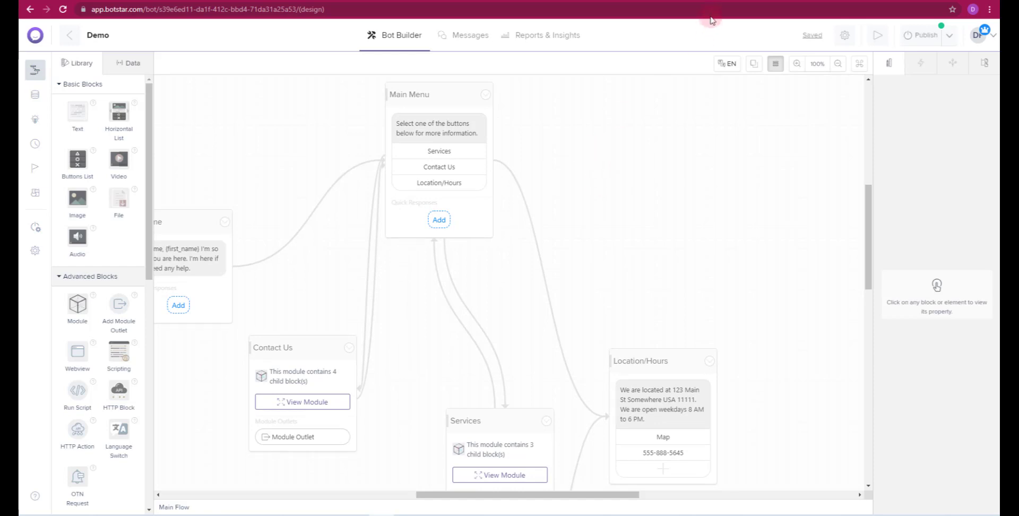
- Switch to Dialogflow, review the Default Welcome Intent's training phrases, action and responses, and go to the Knowledge section
left_click(695, 1)
left_click(101, 115)
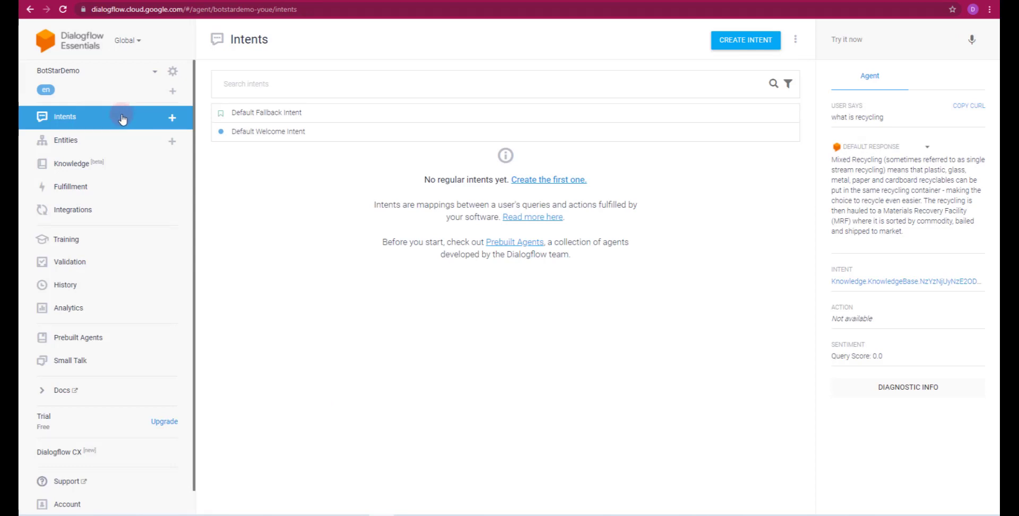
left_click(301, 131)
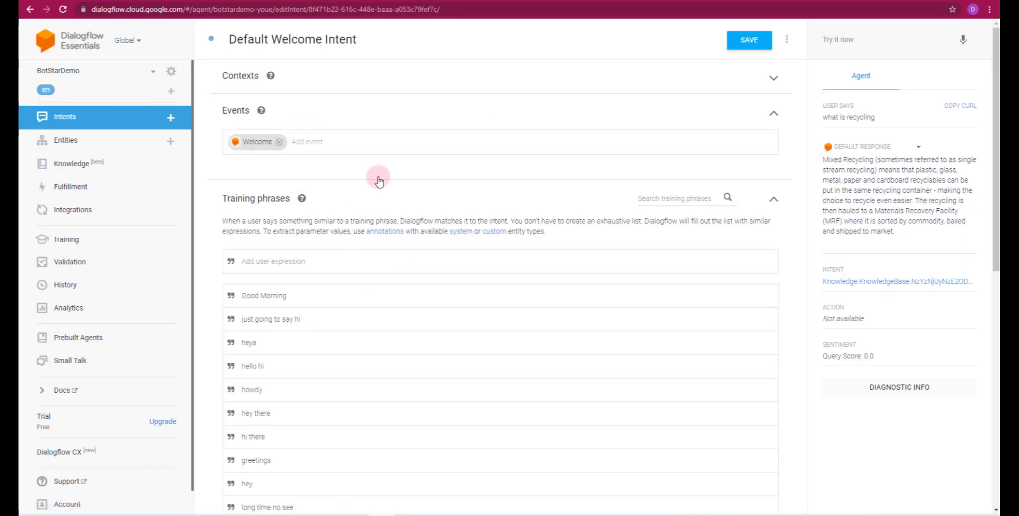
scroll(419, 152, "down", 2)
scroll(522, 212, "down", 4)
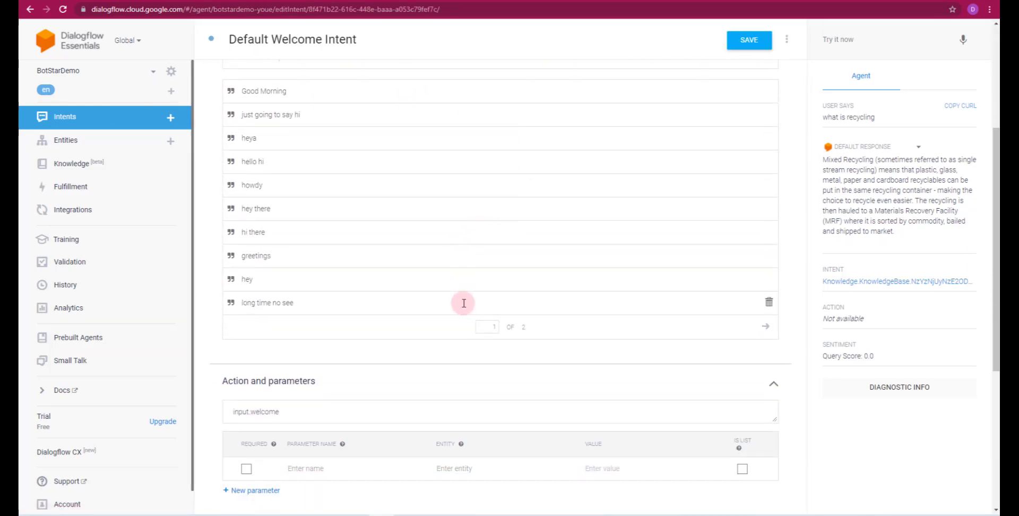
scroll(432, 220, "down", 2)
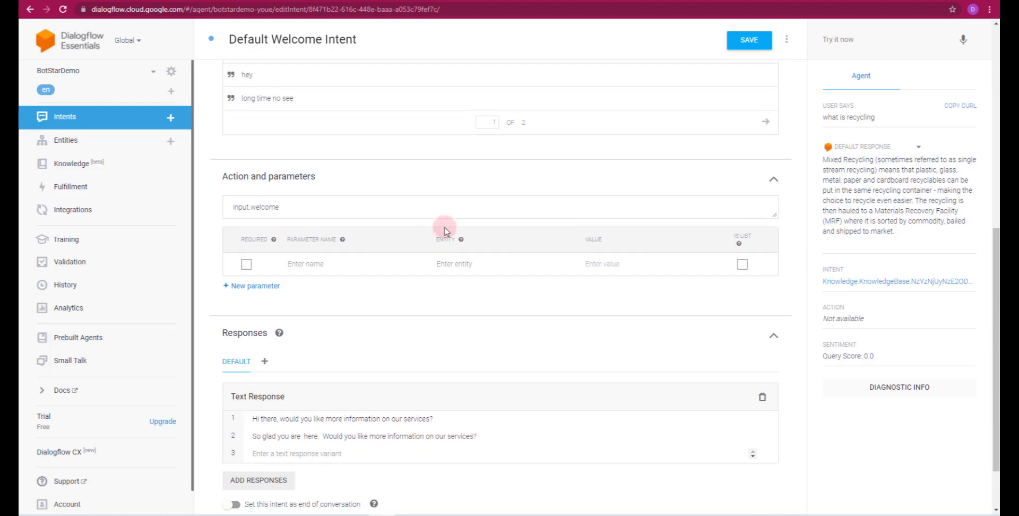
scroll(444, 227, "up", 4)
left_click(93, 169)
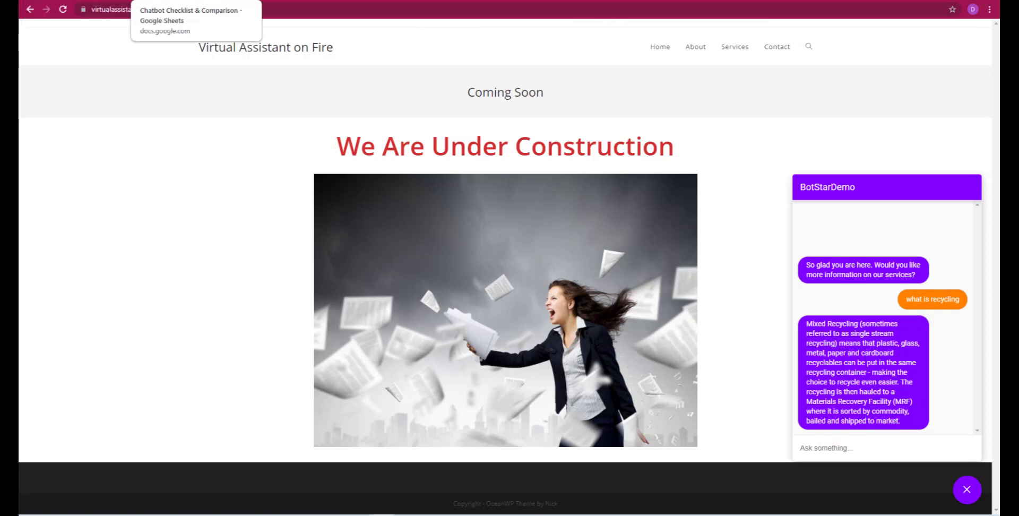
- Switch to the Chatbot Checklist & Comparison spreadsheet in Google Sheets and show its Chatbot Comparison sheet
left_click(186, 1)
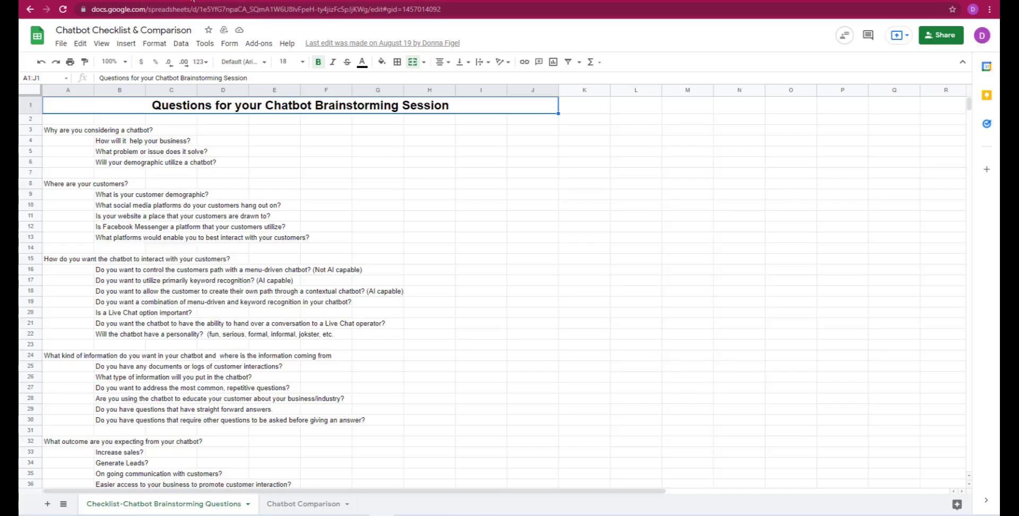
left_click(310, 503)
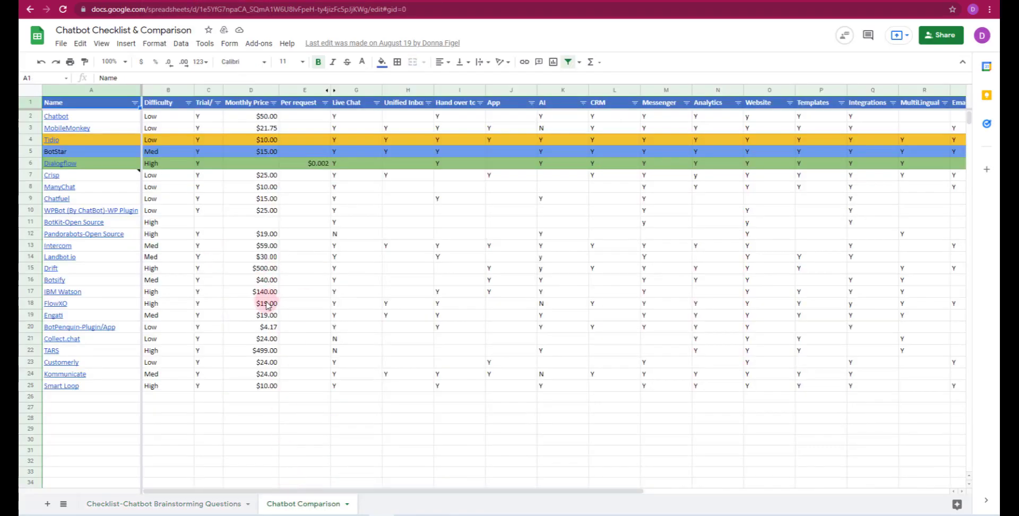